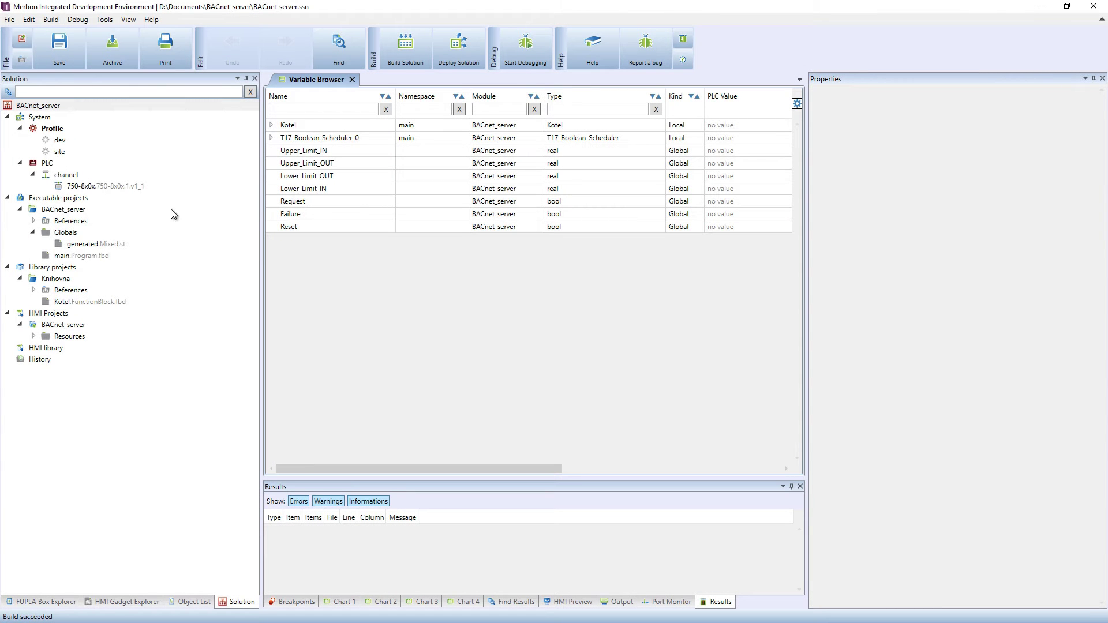
Step: Add a server channel to the PLC controller
left_click(60, 162)
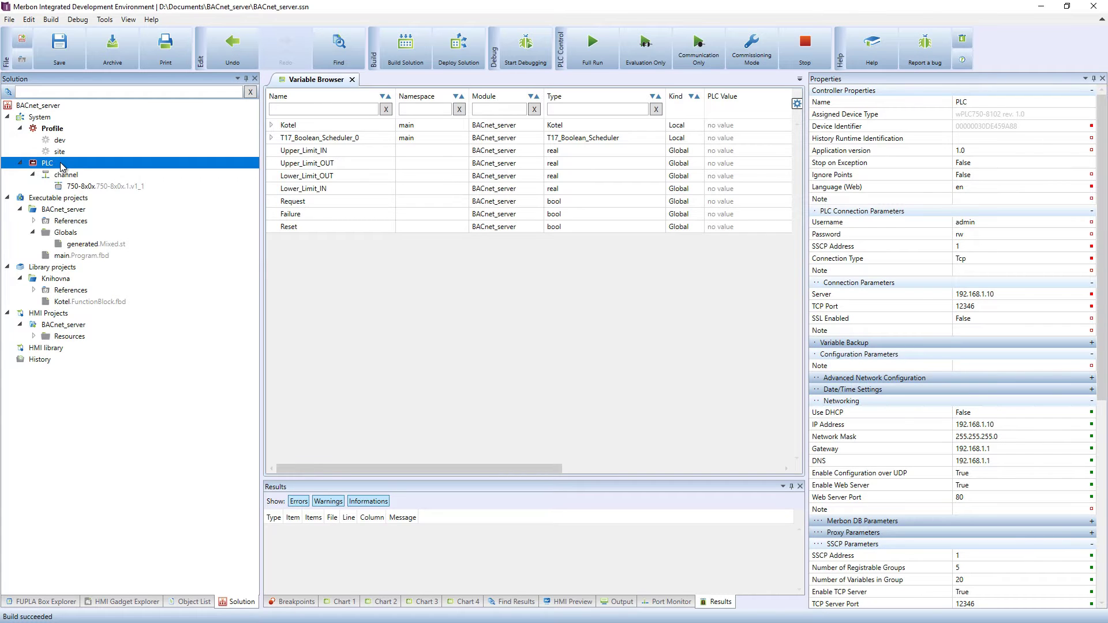
right_click(60, 163)
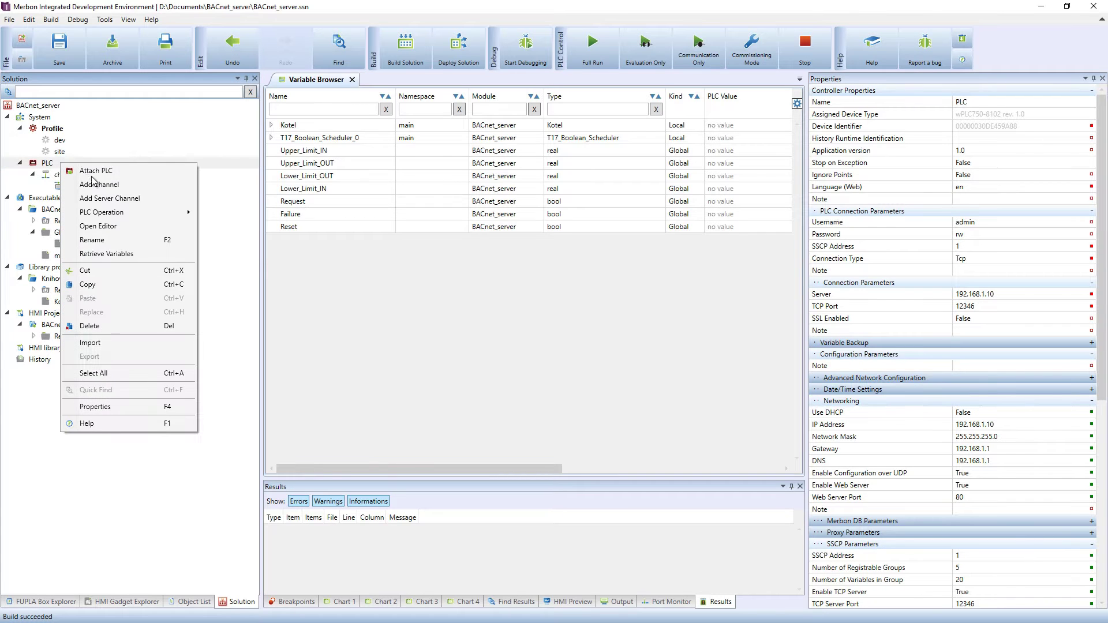
left_click(154, 199)
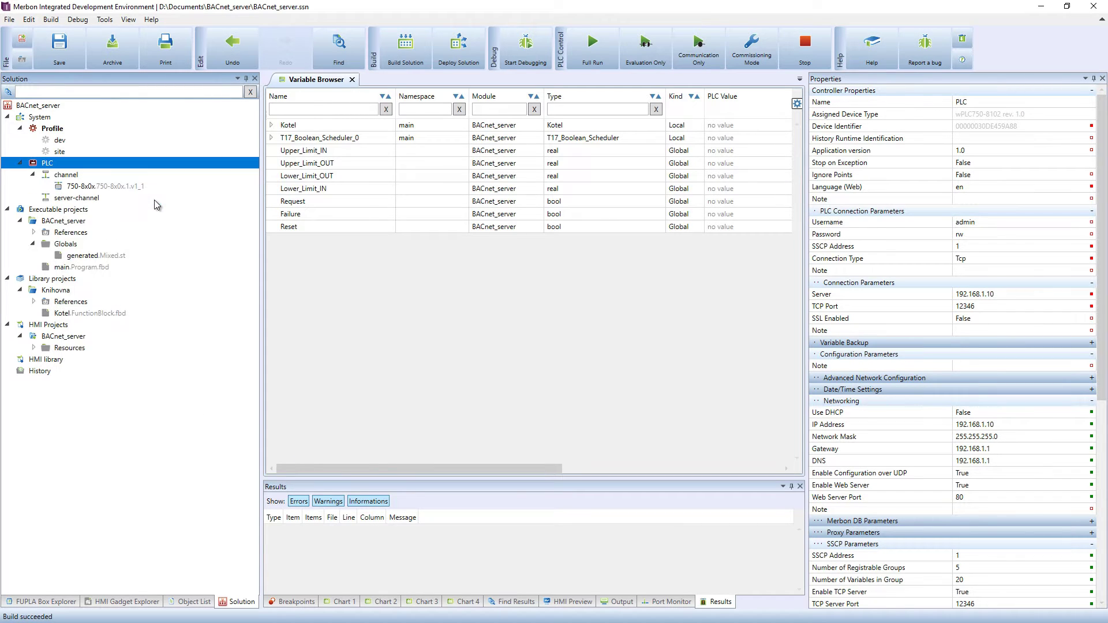
Step: Set the server-channel's Protocol to BACnetServer in the Properties panel
left_click(76, 198)
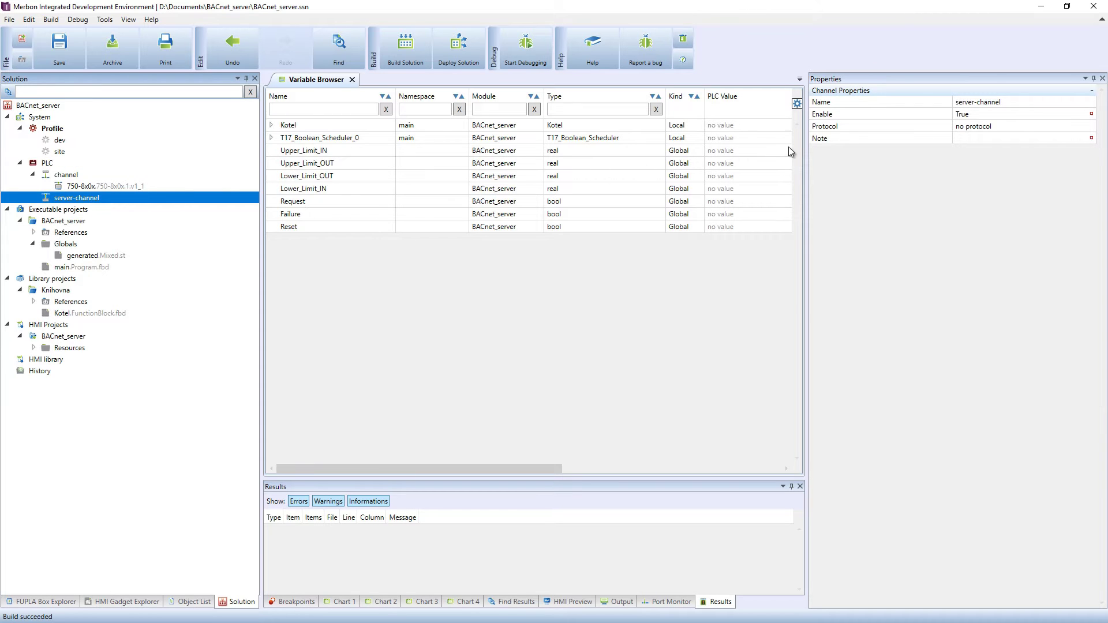
left_click(975, 130)
left_click(980, 128)
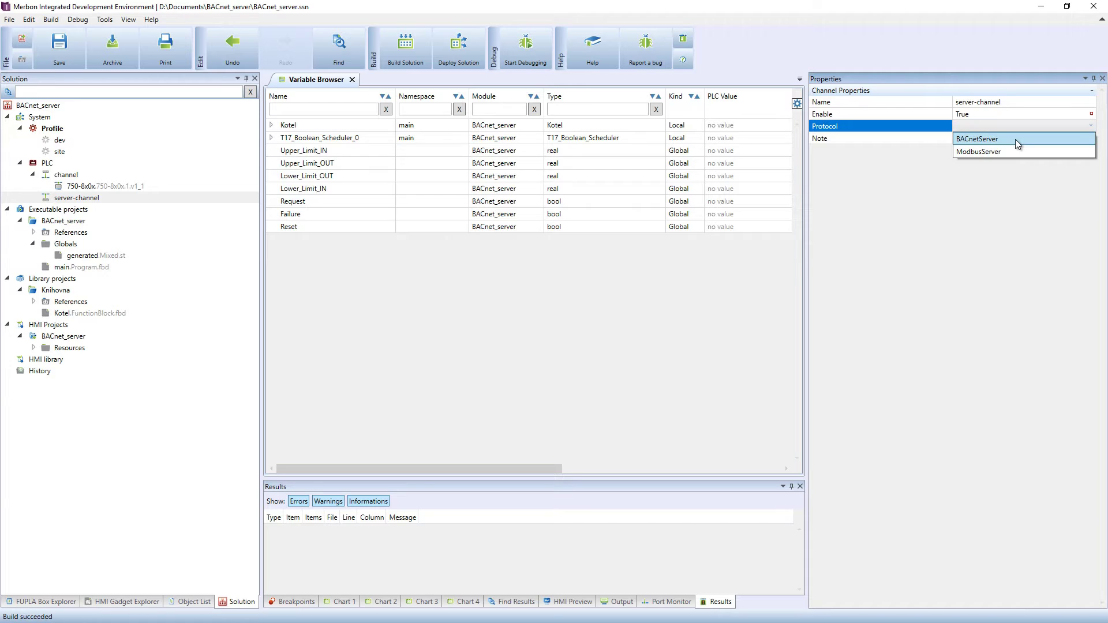
left_click(1015, 140)
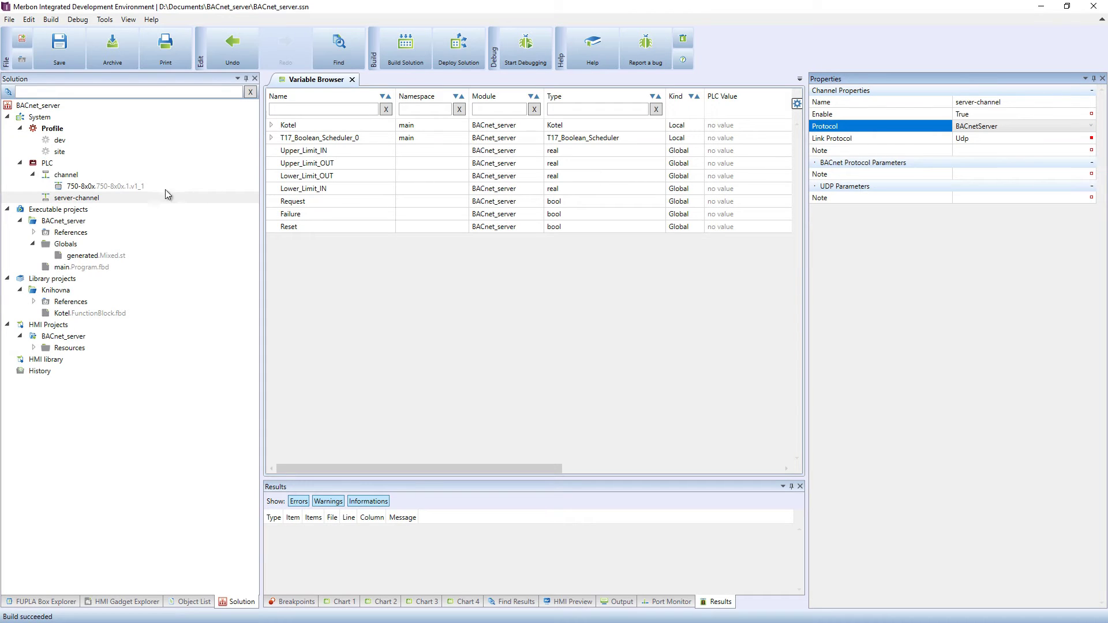
left_click(94, 202)
Step: Add a server device under the server-channel
right_click(91, 199)
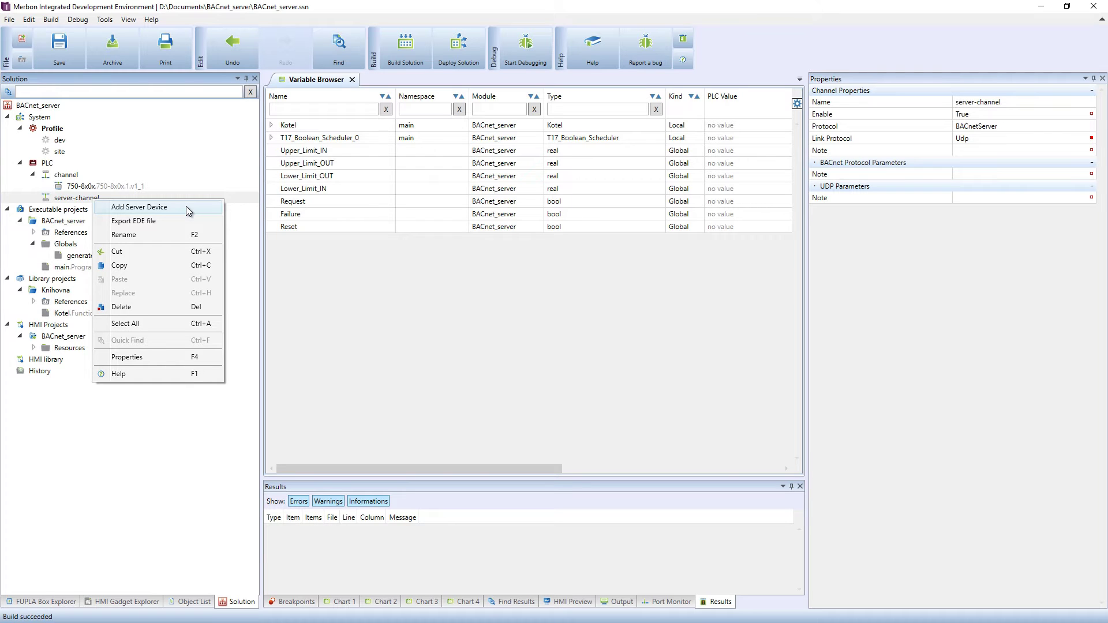
left_click(138, 207)
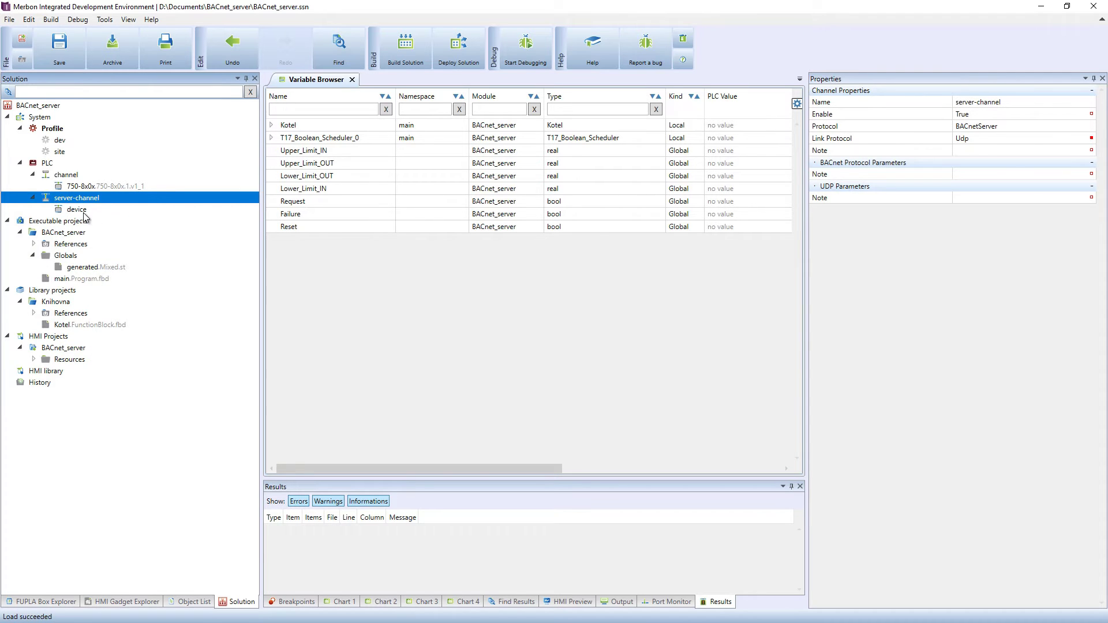
left_click(80, 211)
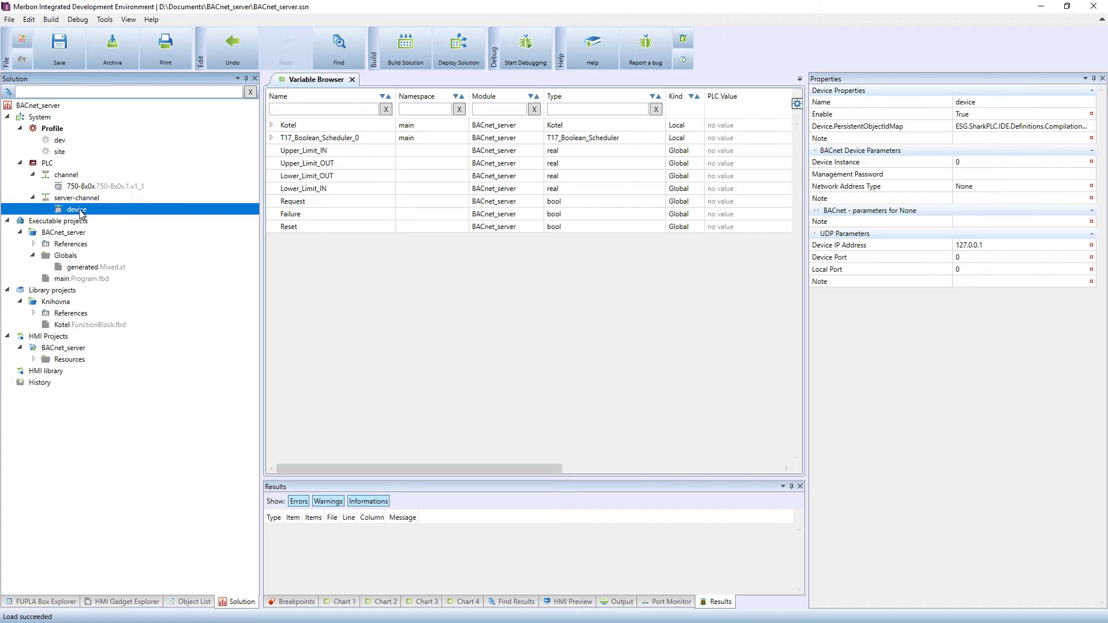
Step: Set the device's Device Instance to 1 and Device Port to 47808
left_click(965, 164)
left_click(982, 158)
type("1")
key("Return")
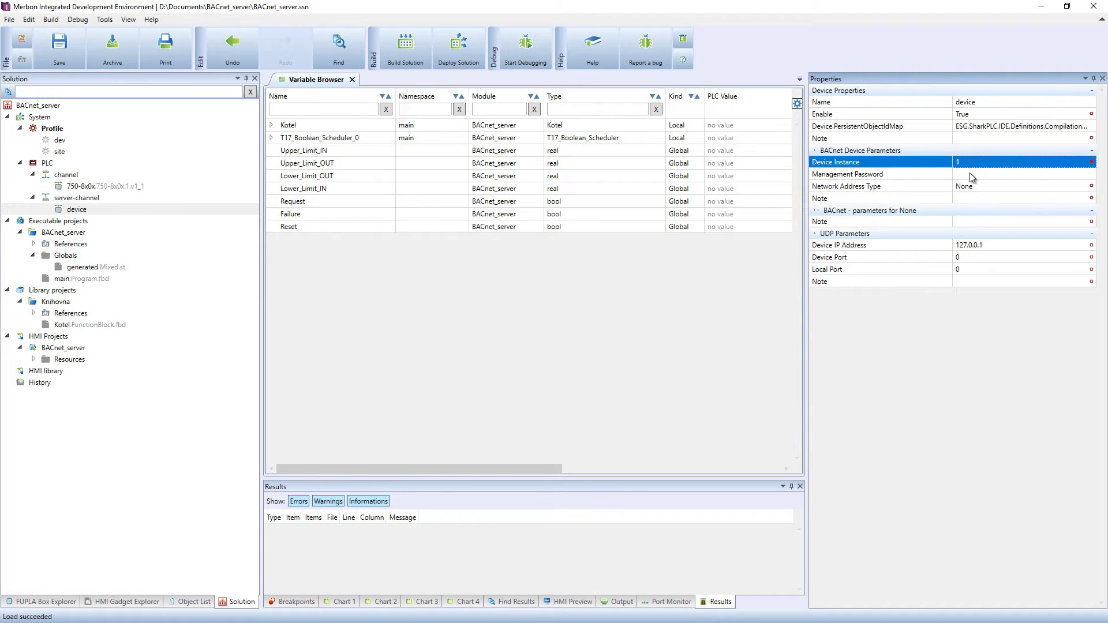
left_click(971, 173)
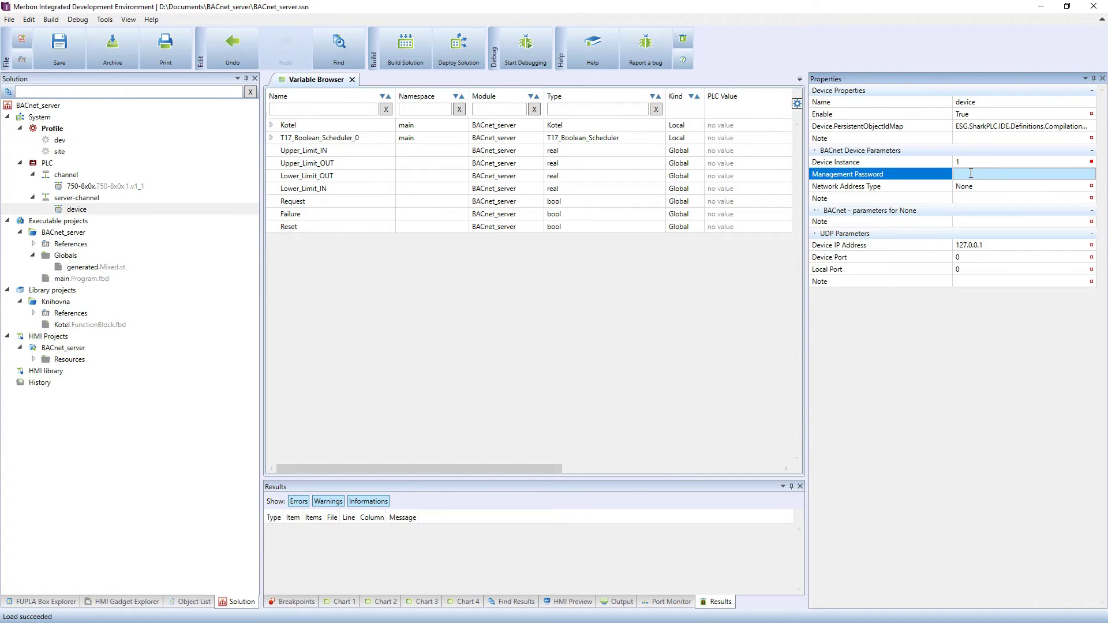
left_click(993, 244)
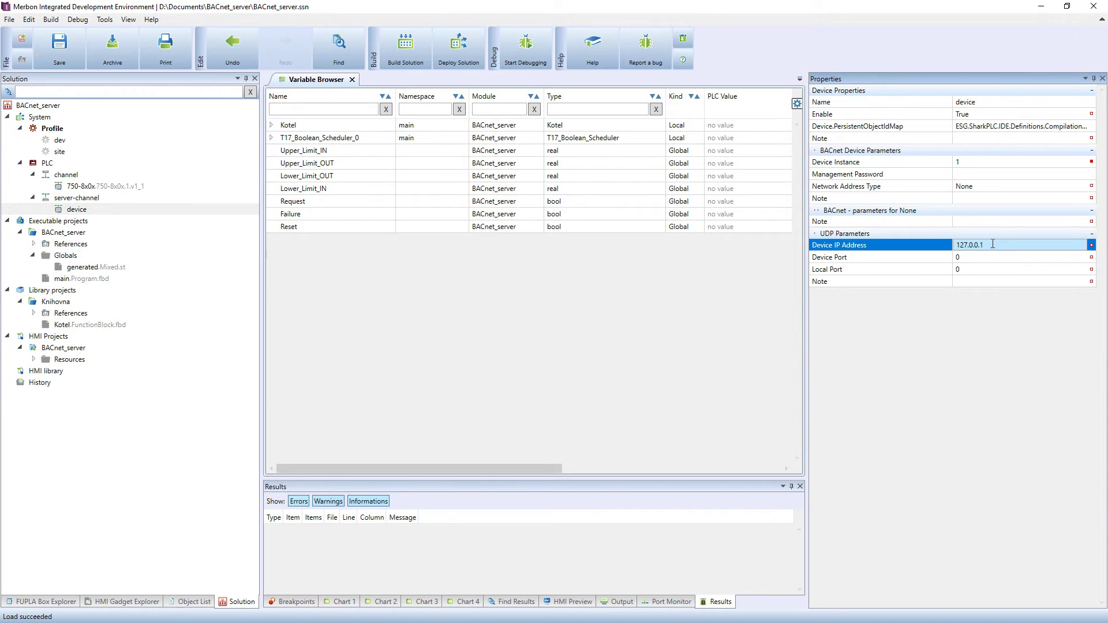
left_click(984, 257)
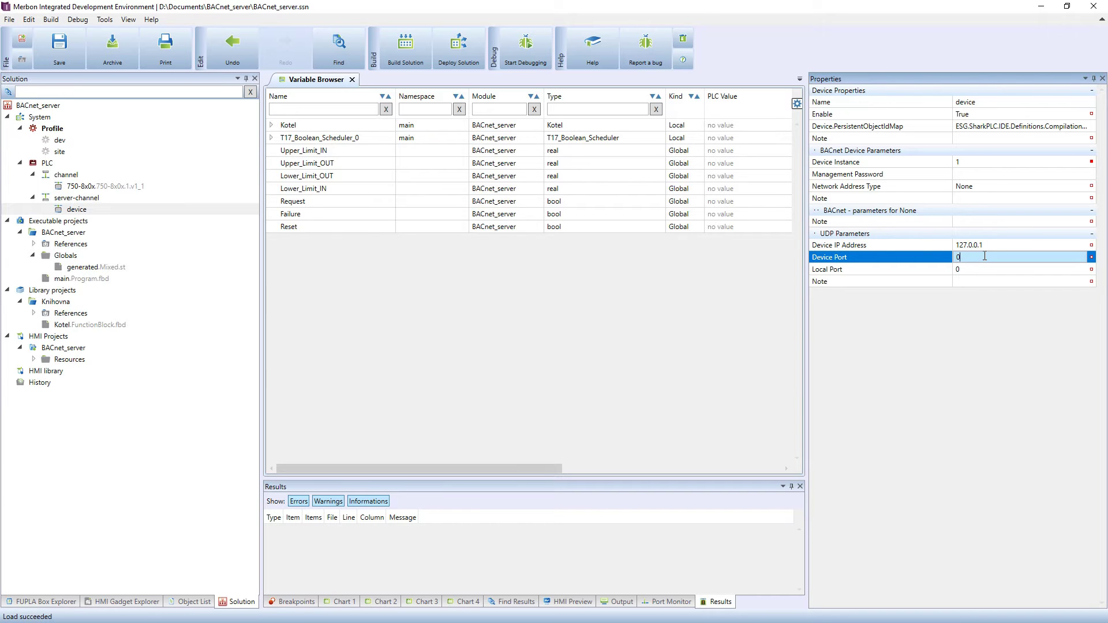
key("BackSpace")
type("47808")
key("Return")
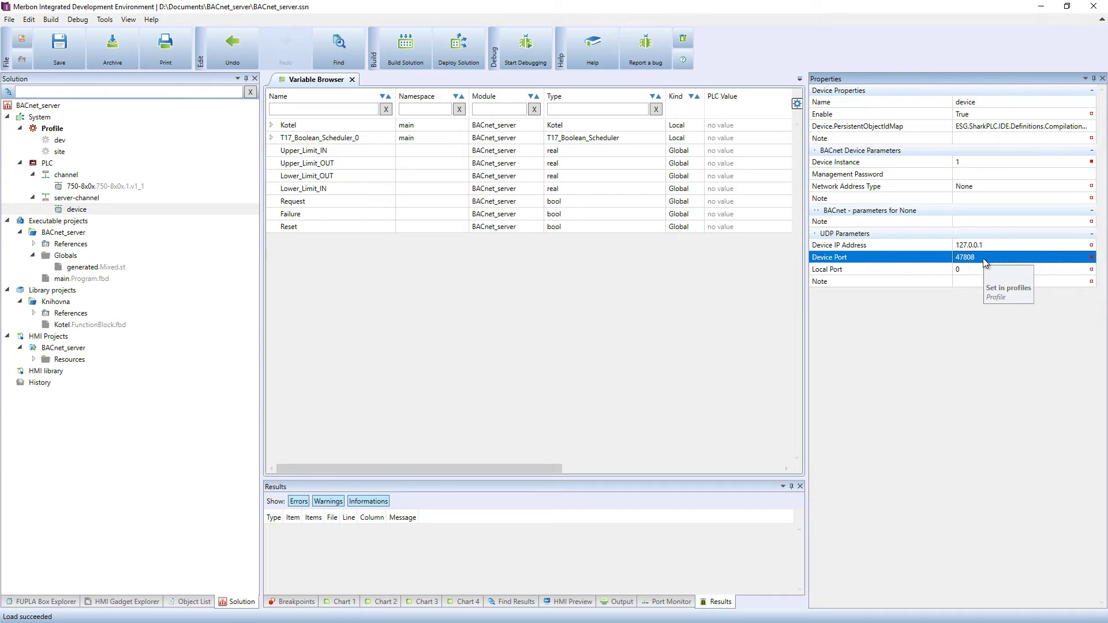
left_click(981, 269)
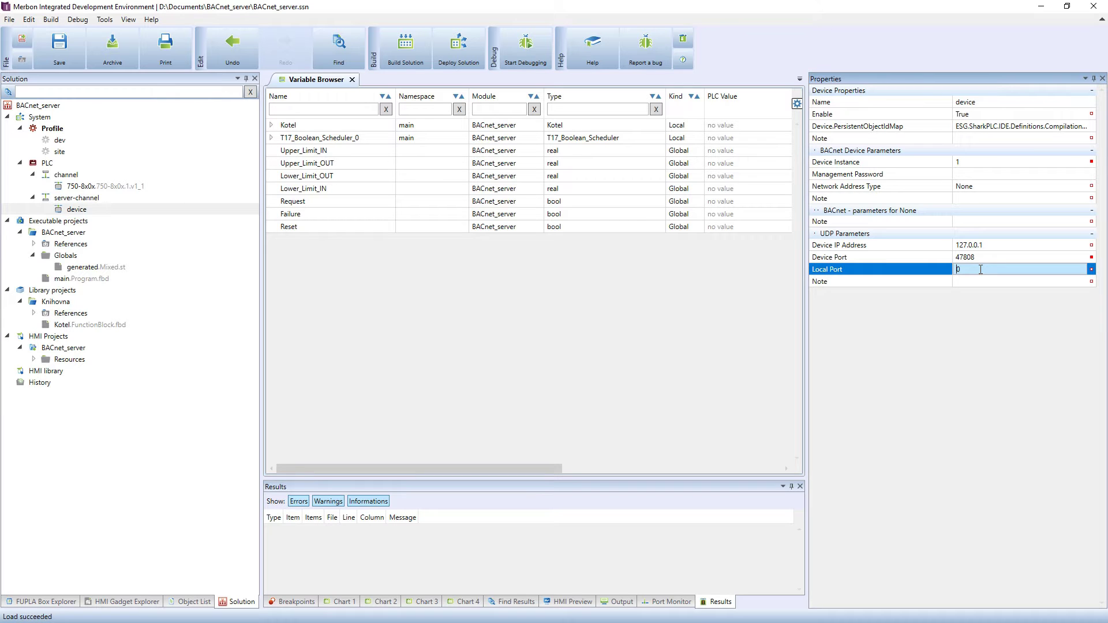
Step: Open the main program diagram and select the Lower_Limit_IN input
double_click(68, 279)
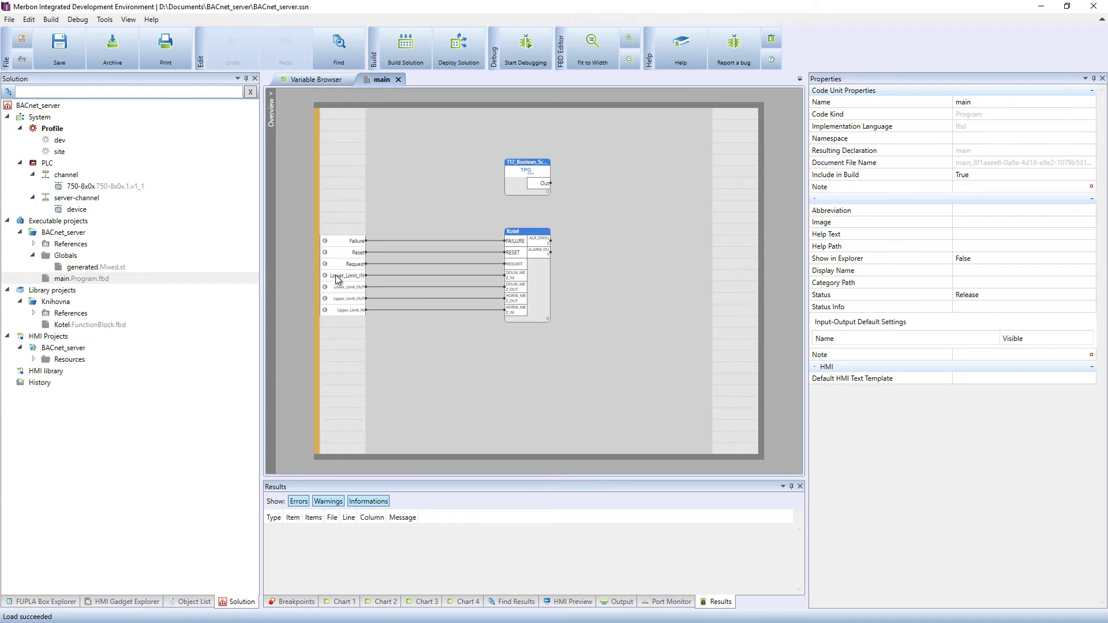
mouse_move(343, 277)
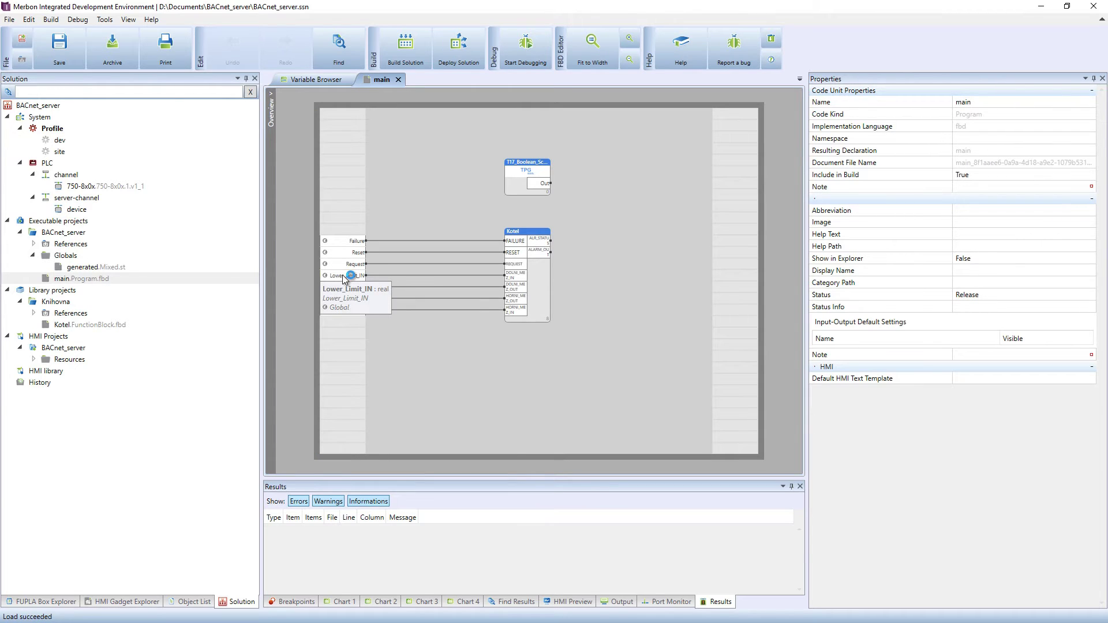
left_click(343, 277)
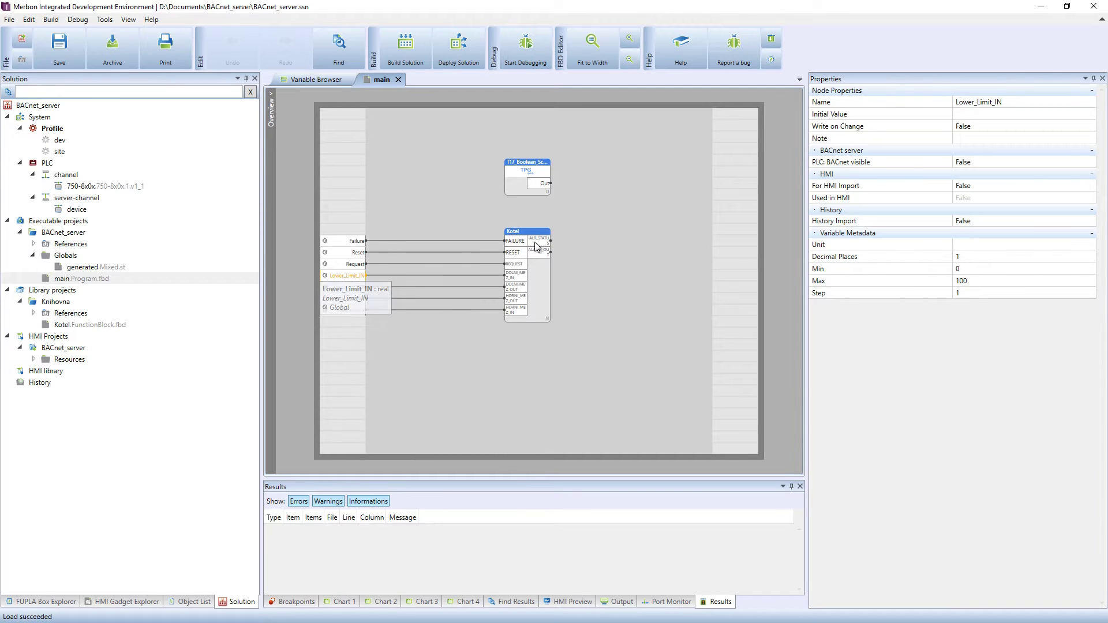
Step: Make Lower_Limit_IN BACnet visible with Data Point Name Lower_Limit_IN and Analog Value type
left_click(961, 164)
left_click(960, 162)
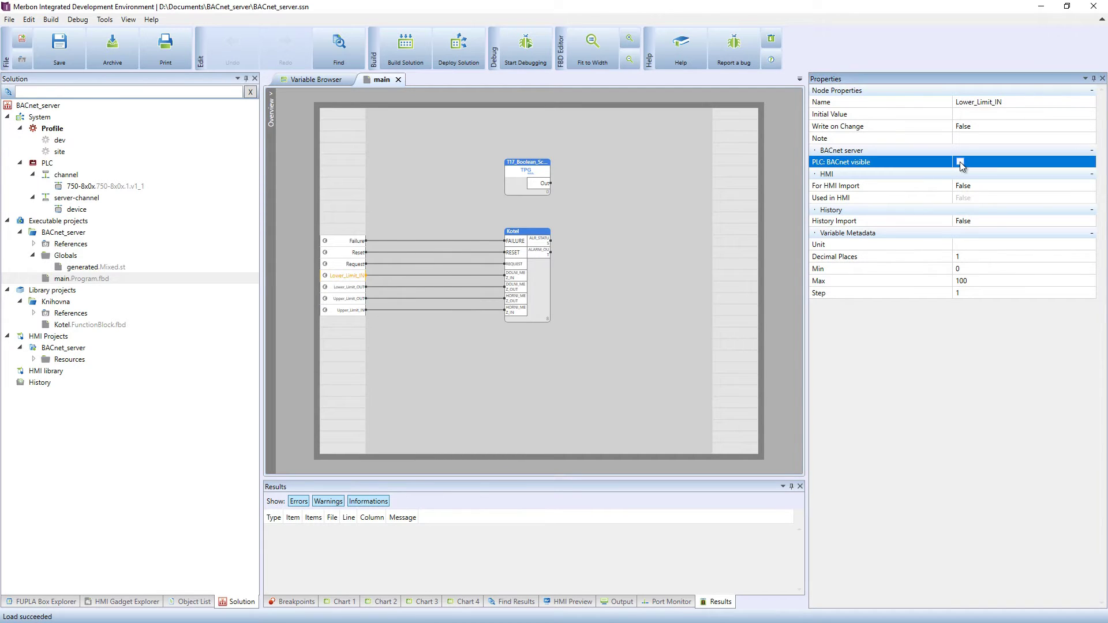
left_click(960, 162)
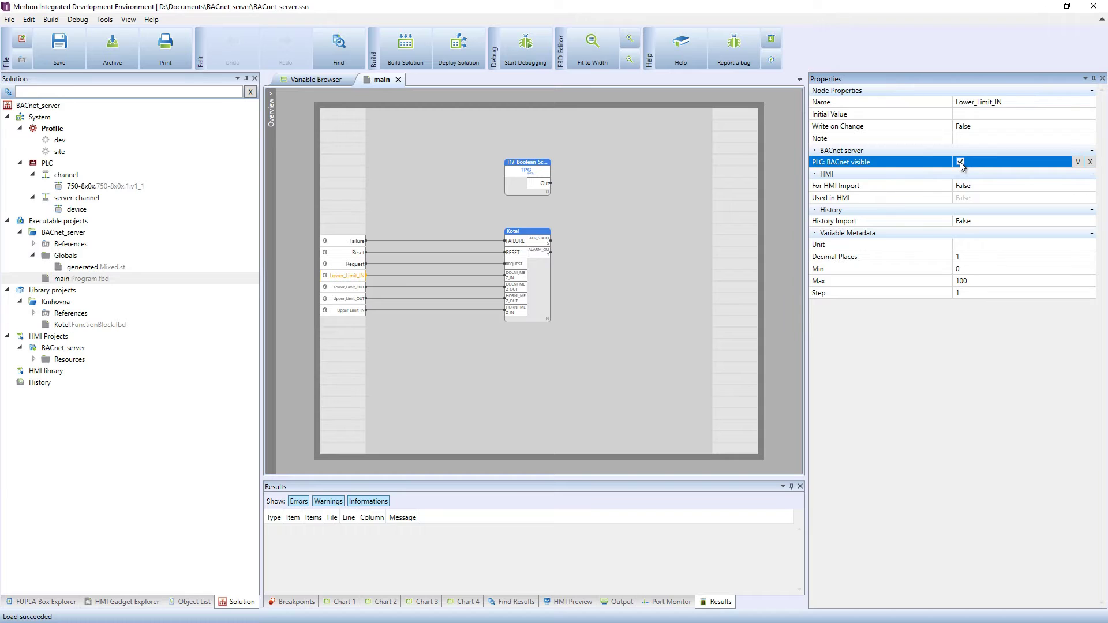
left_click(1076, 163)
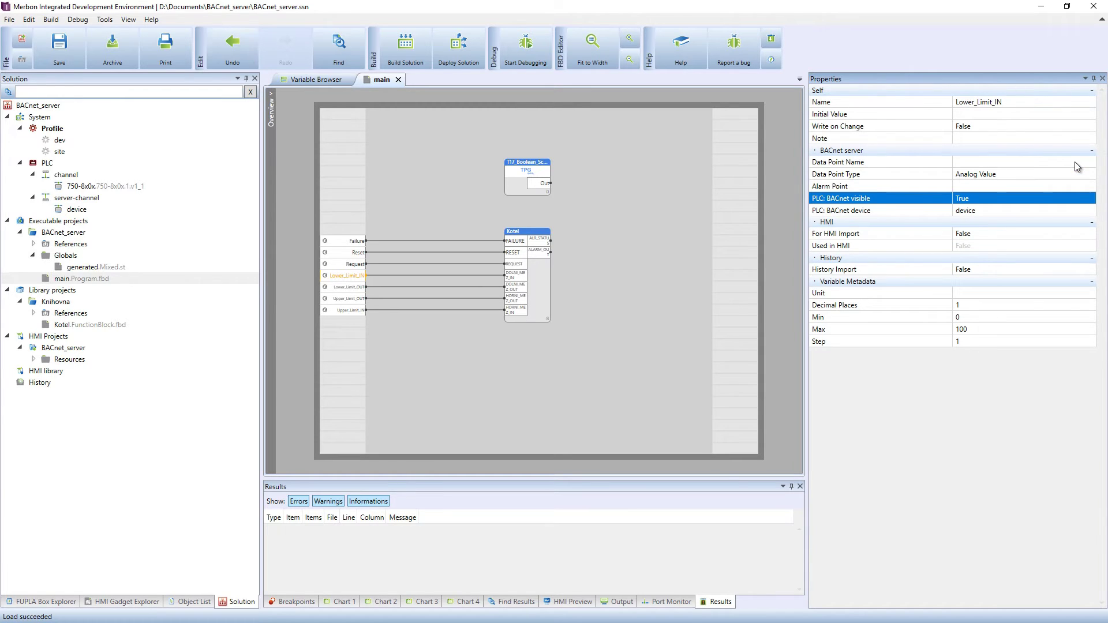
left_click(996, 163)
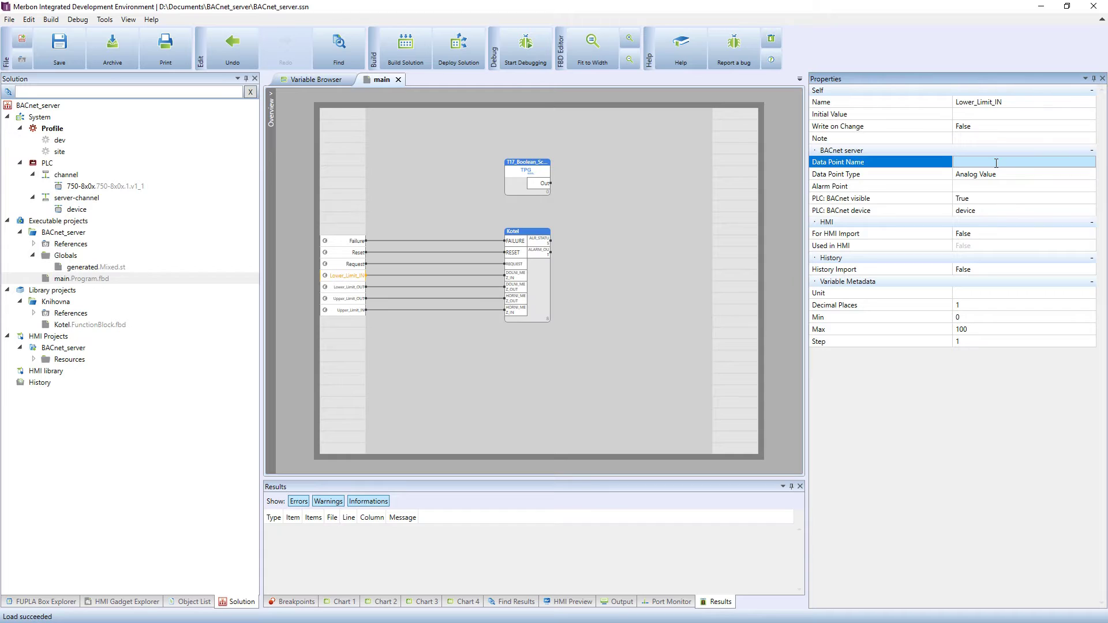
type("Lower_Limit_IN")
left_click(1077, 164)
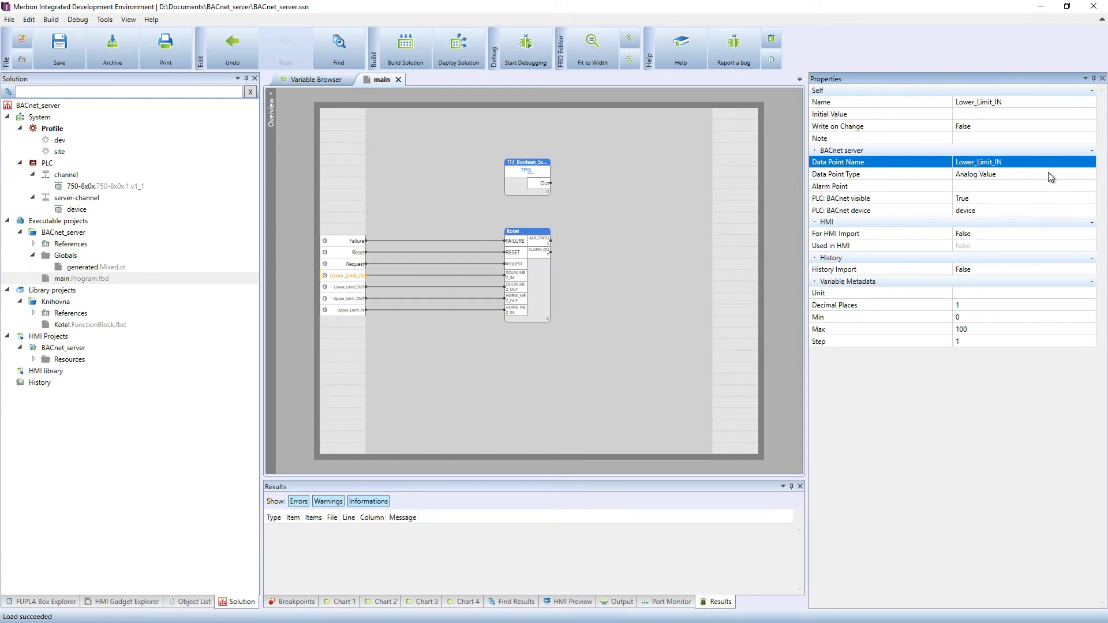
left_click(1047, 172)
left_click(1060, 173)
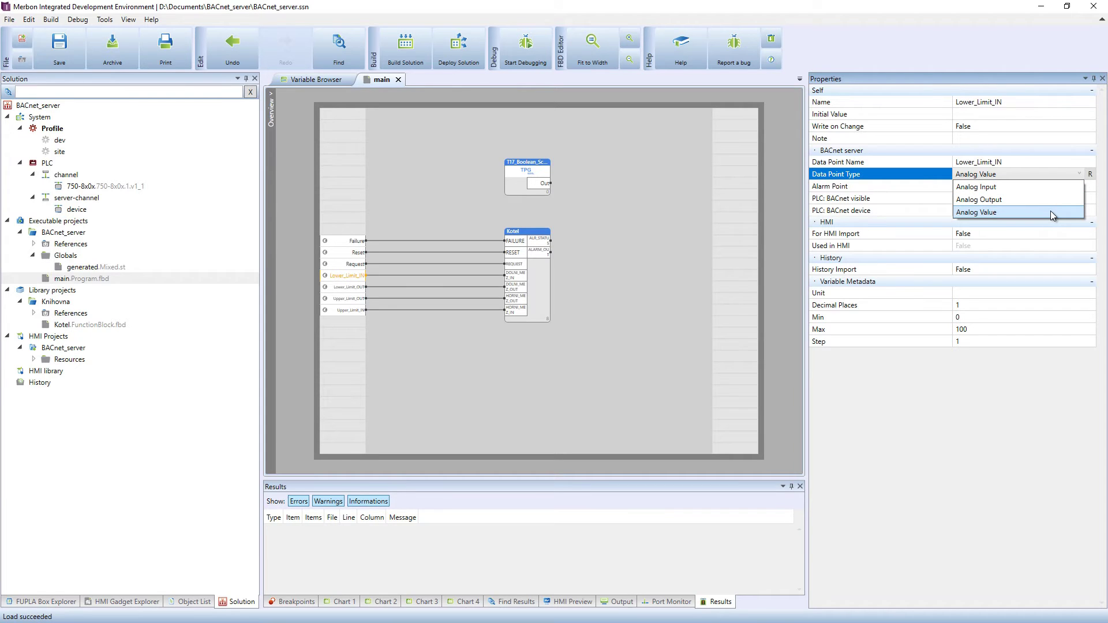
Step: Keep Analog Value and set the alarm point to main > Kotel > Alarm_kotel > Alarm
left_click(1050, 213)
left_click(1056, 186)
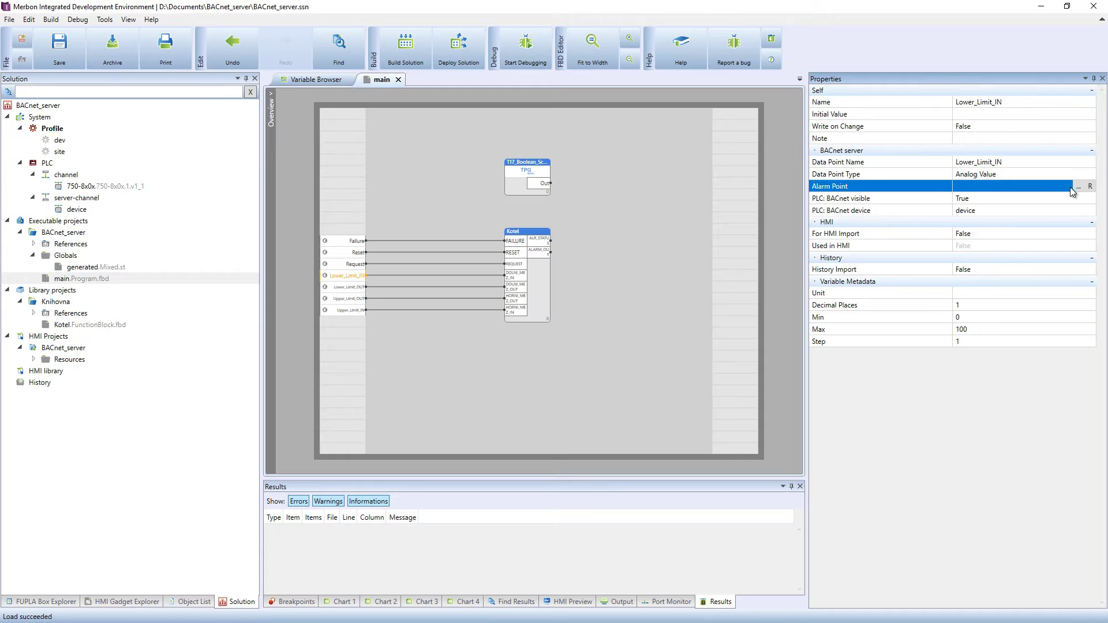
left_click(1077, 187)
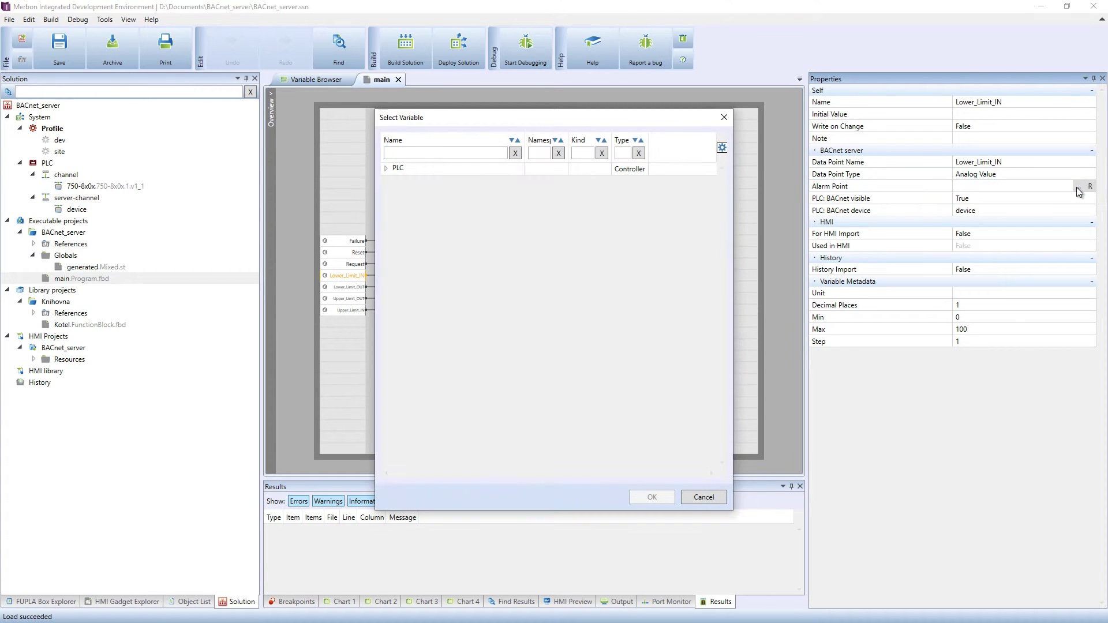
left_click(386, 168)
left_click(394, 181)
left_click(403, 193)
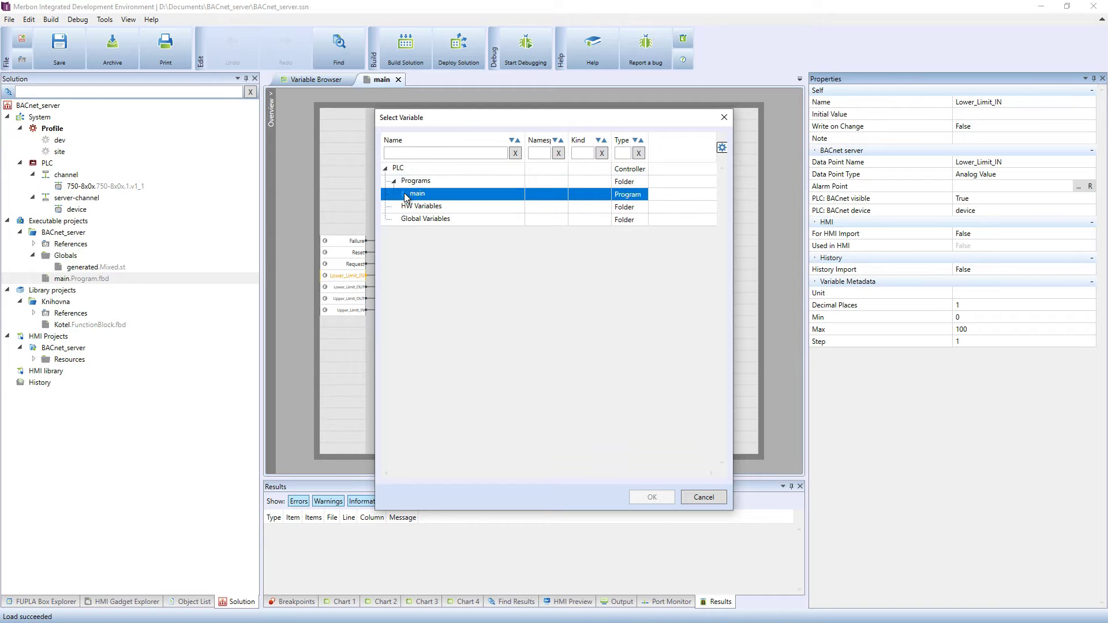
left_click(412, 207)
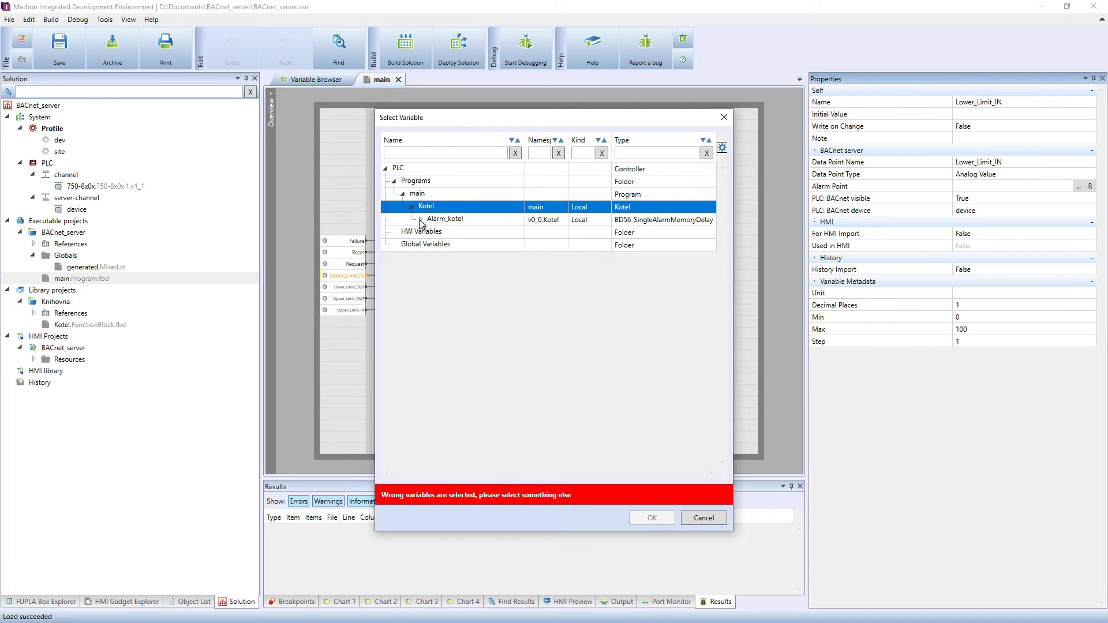
left_click(420, 219)
left_click(444, 232)
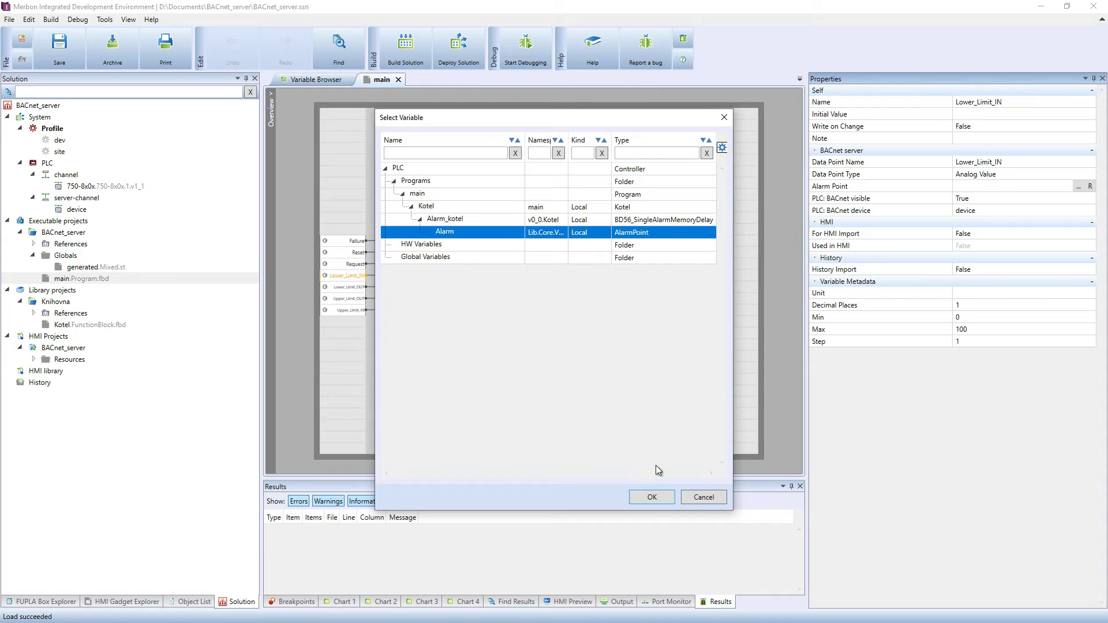
left_click(656, 497)
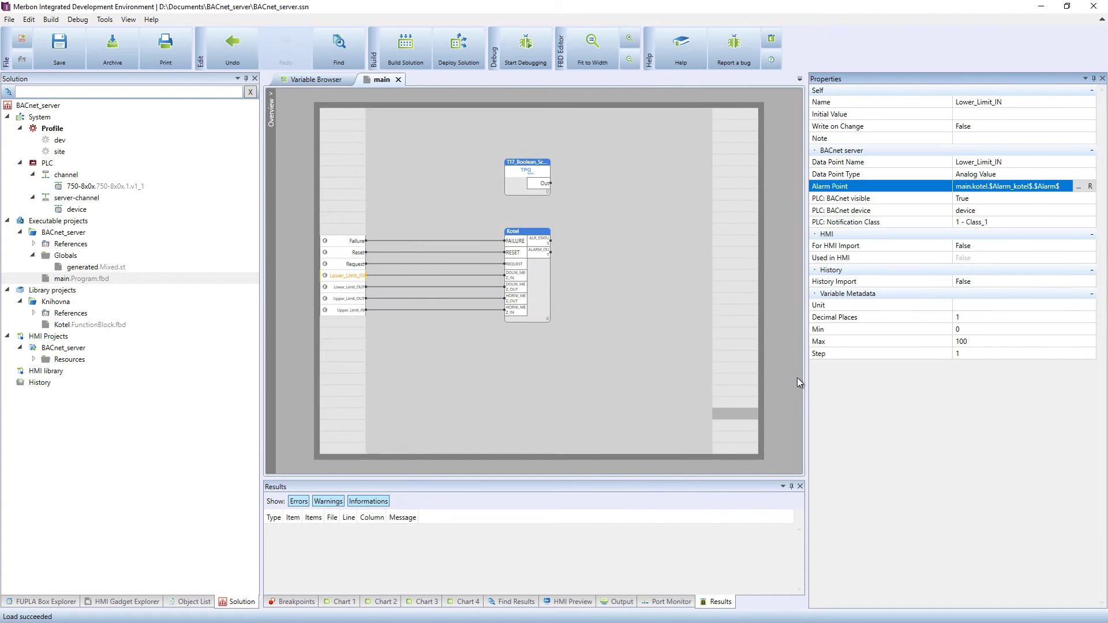
Step: Give Lower_Limit_IN unit °C, 1 decimal place, minimum 15 and maximum 20
left_click(982, 305)
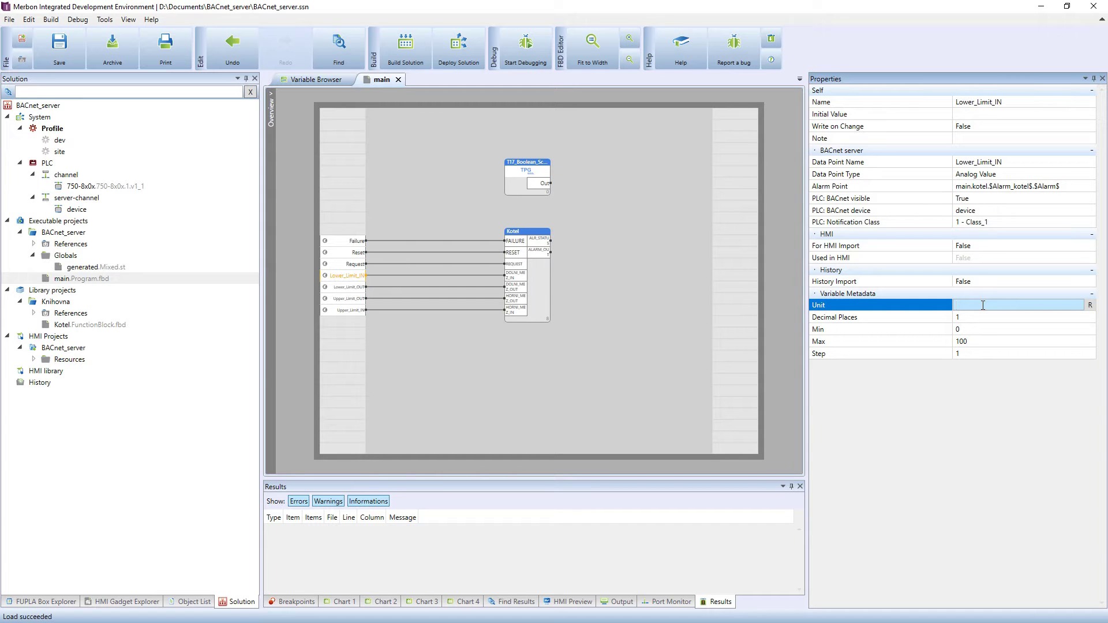
type("°C")
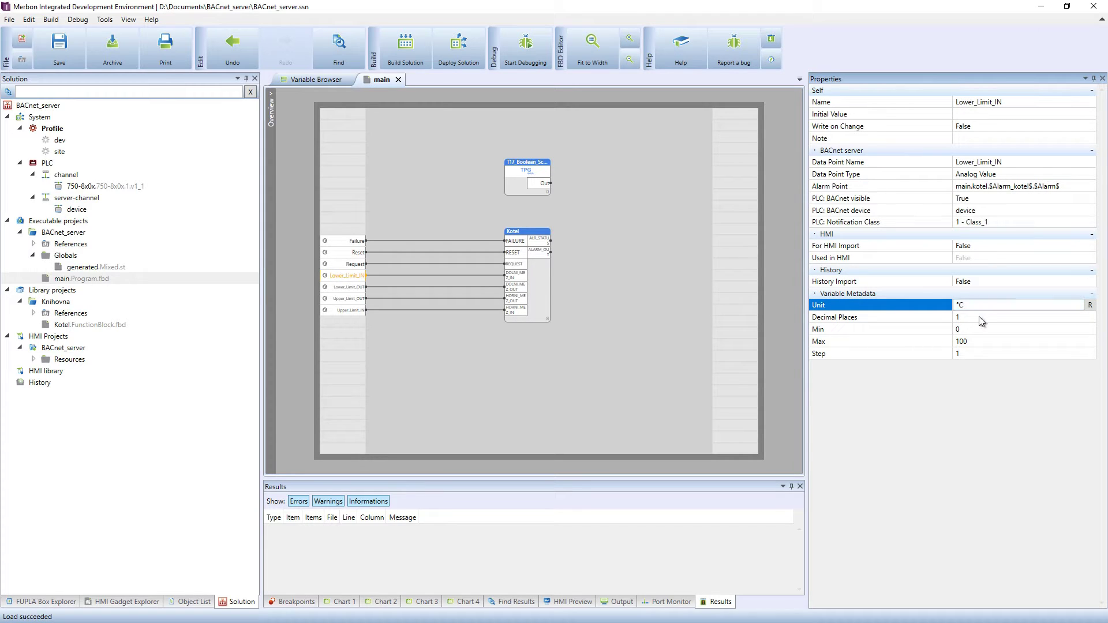
left_click(979, 317)
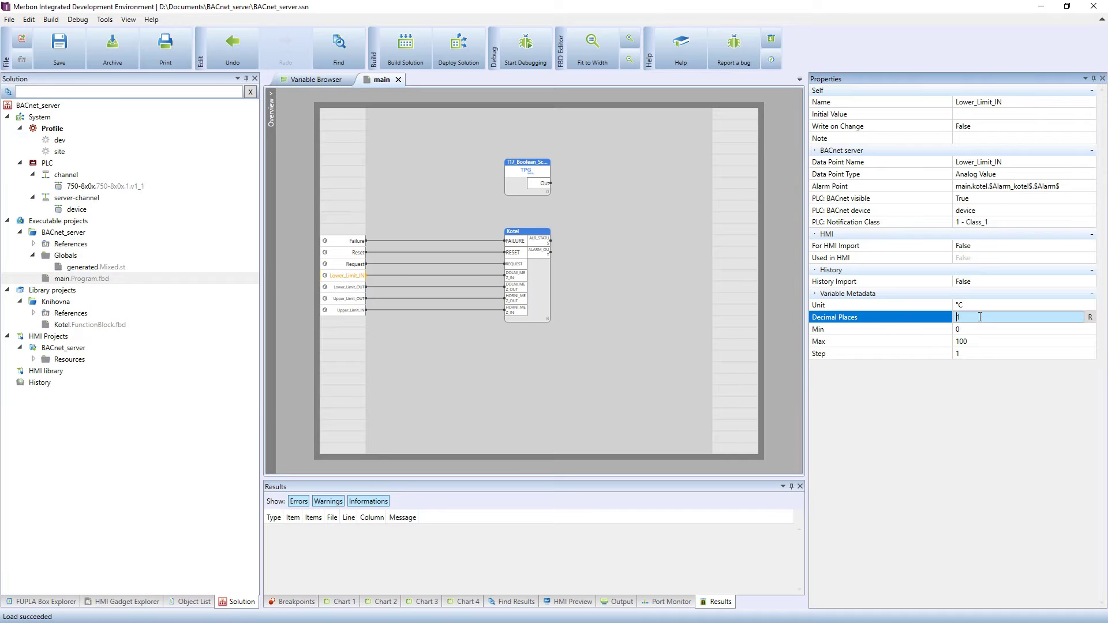
left_click(976, 329)
type("15")
left_click(1064, 332)
left_click(994, 341)
key("Delete")
key("Delete")
key("Delete")
type("20")
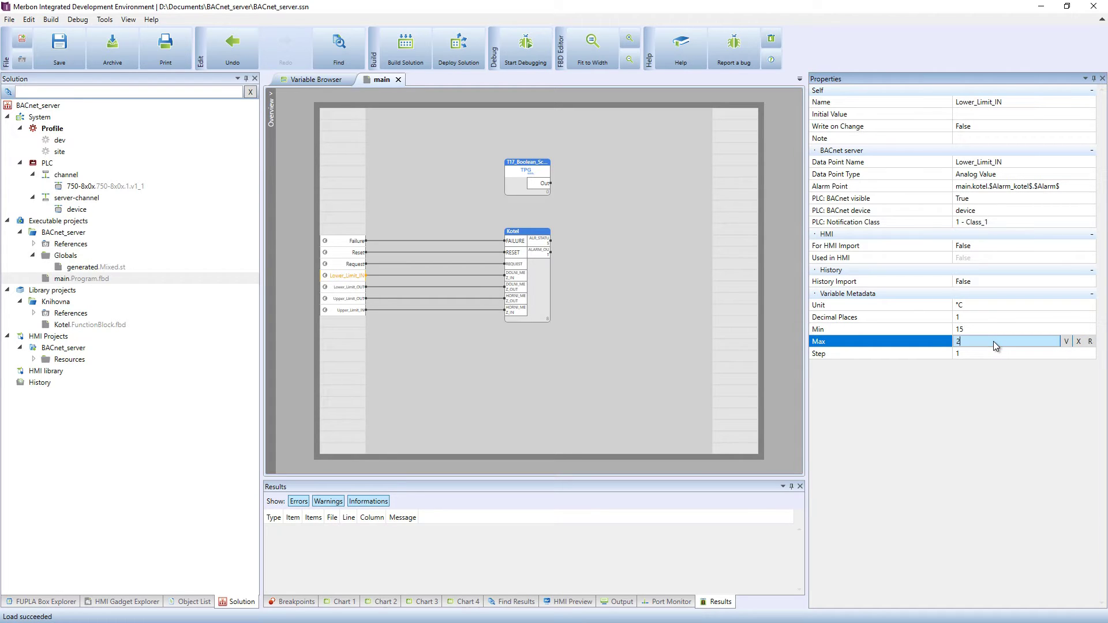
left_click(1067, 343)
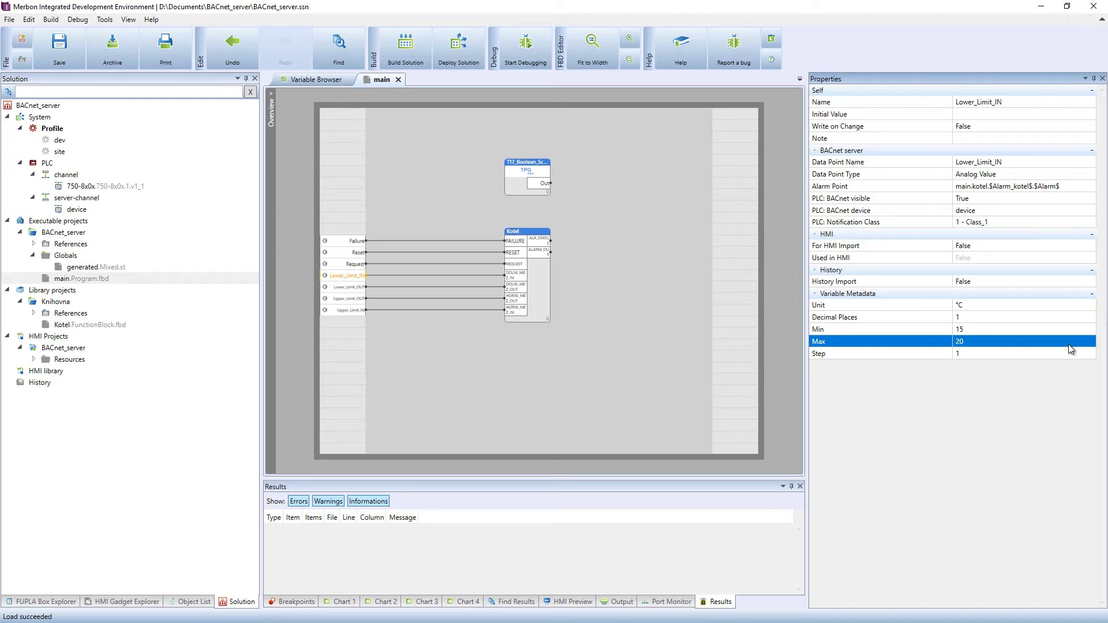
left_click(989, 355)
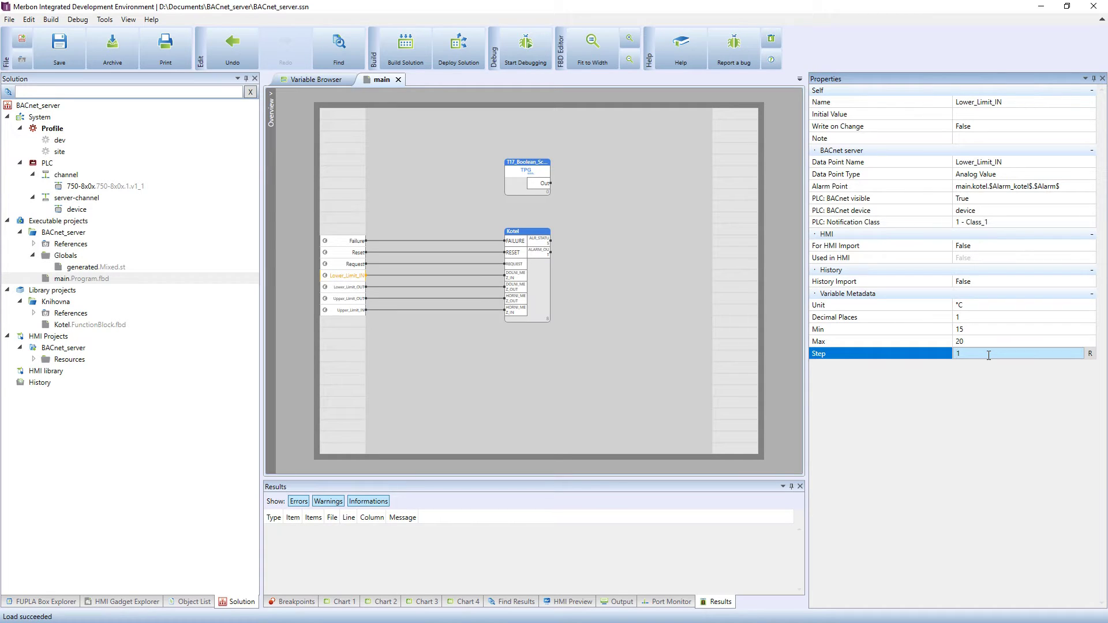
Step: Select Upper_Limit_IN on the diagram and turn on its BACnet visibility
left_click(354, 312)
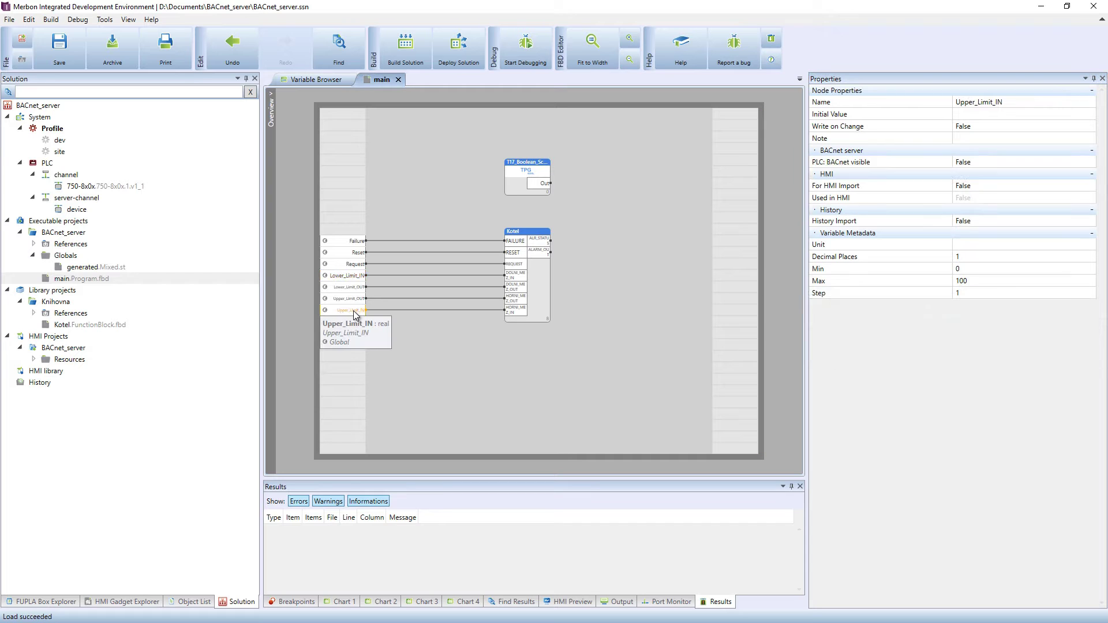
left_click(961, 164)
left_click(961, 163)
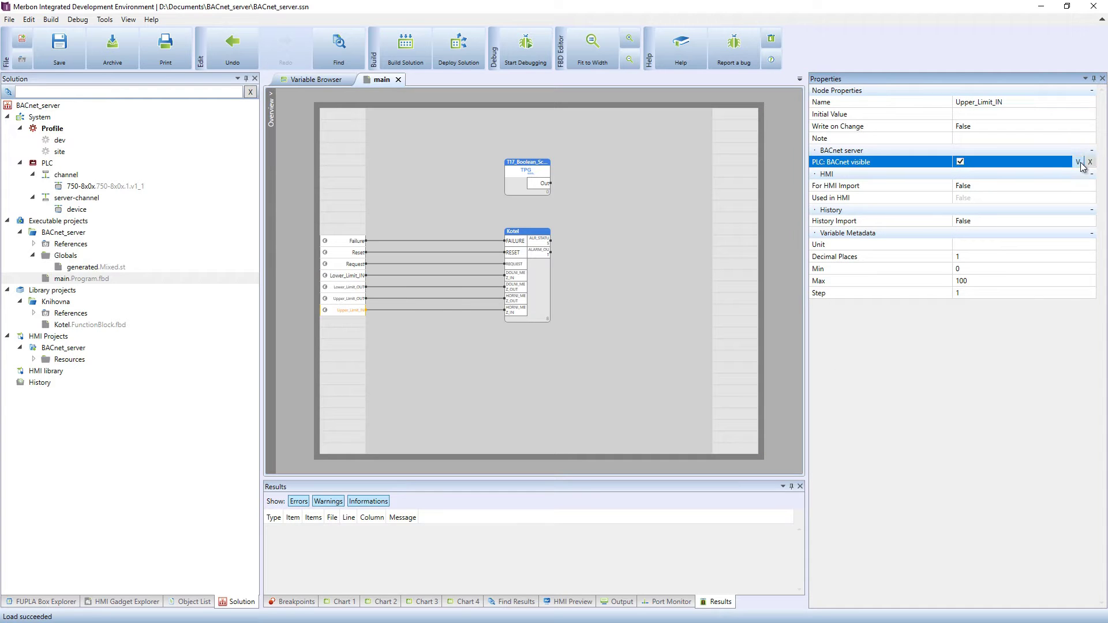
left_click(1079, 164)
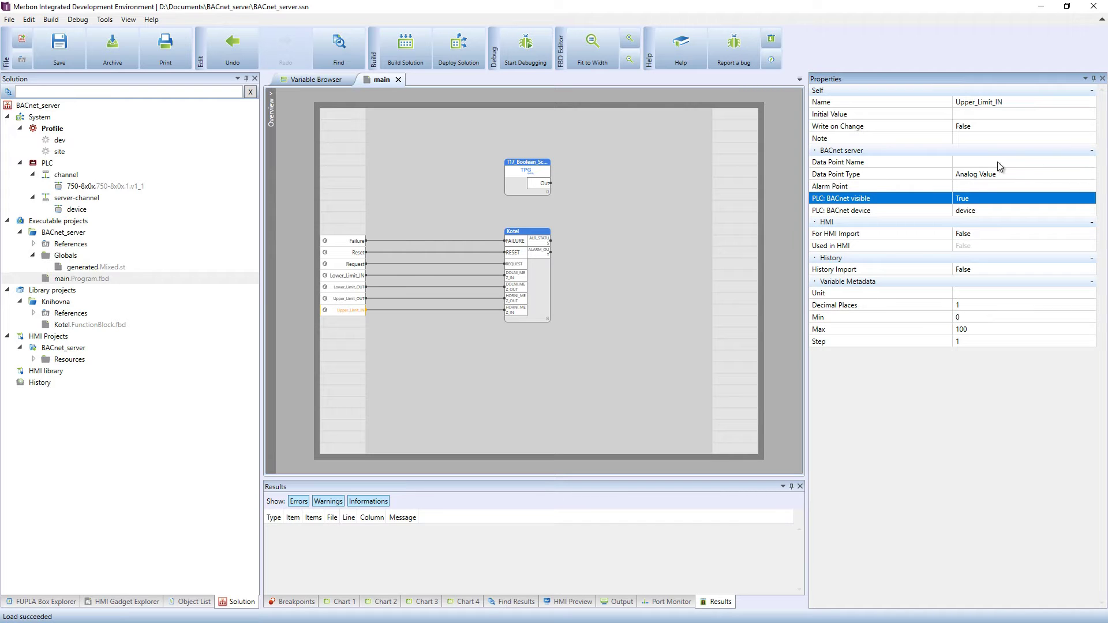
Step: Name its data point Upper_Limit_IN and keep the Analog Value type
left_click(996, 162)
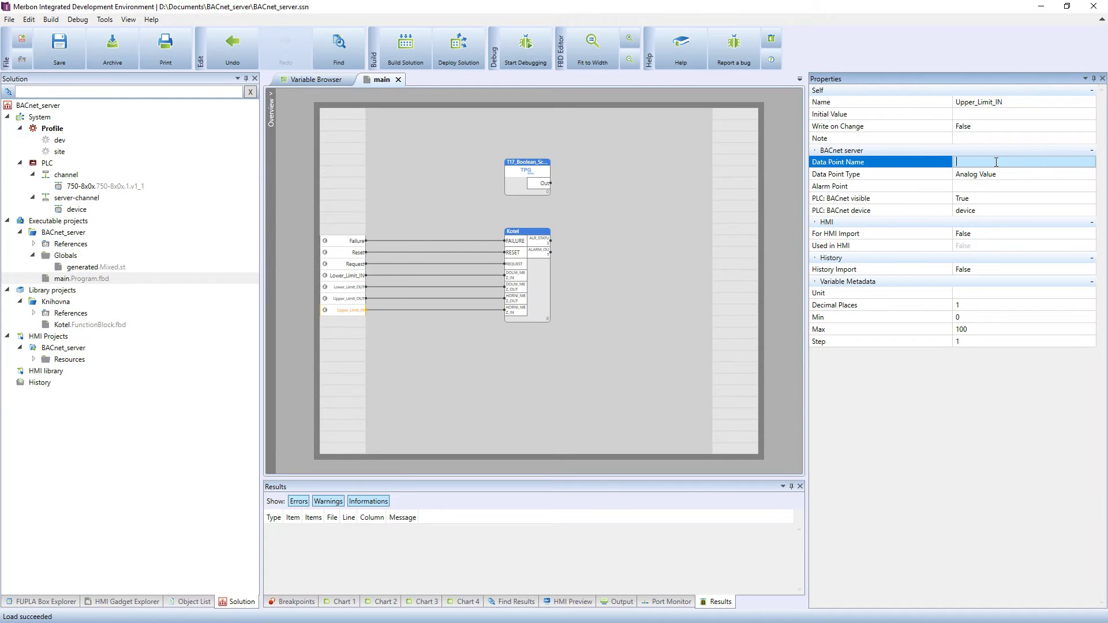
type("Upper_Limit_IN")
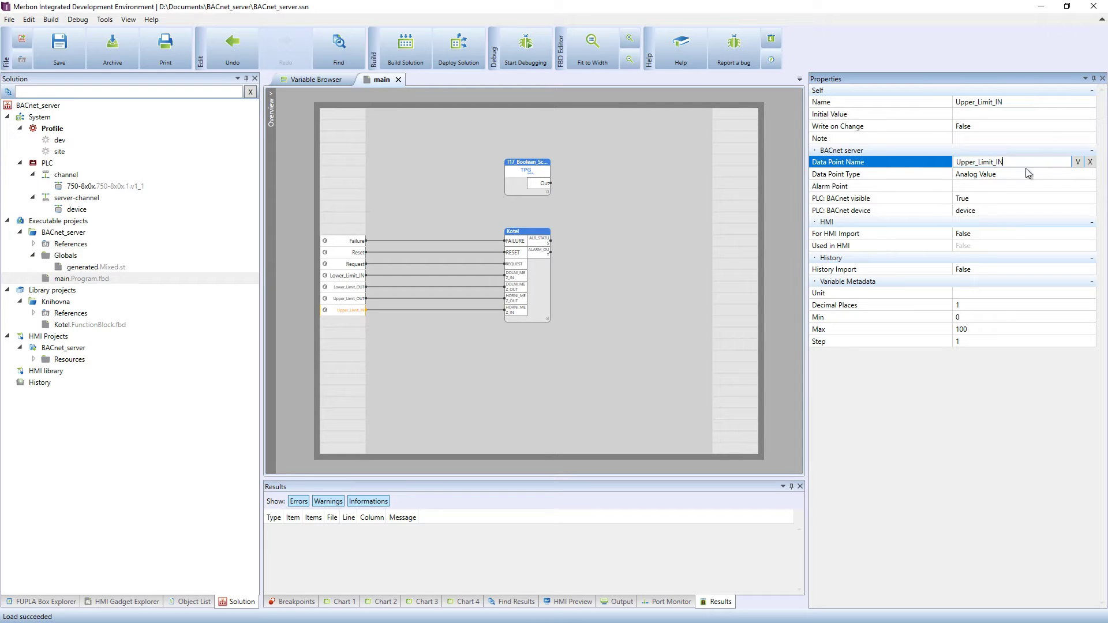
left_click(1078, 162)
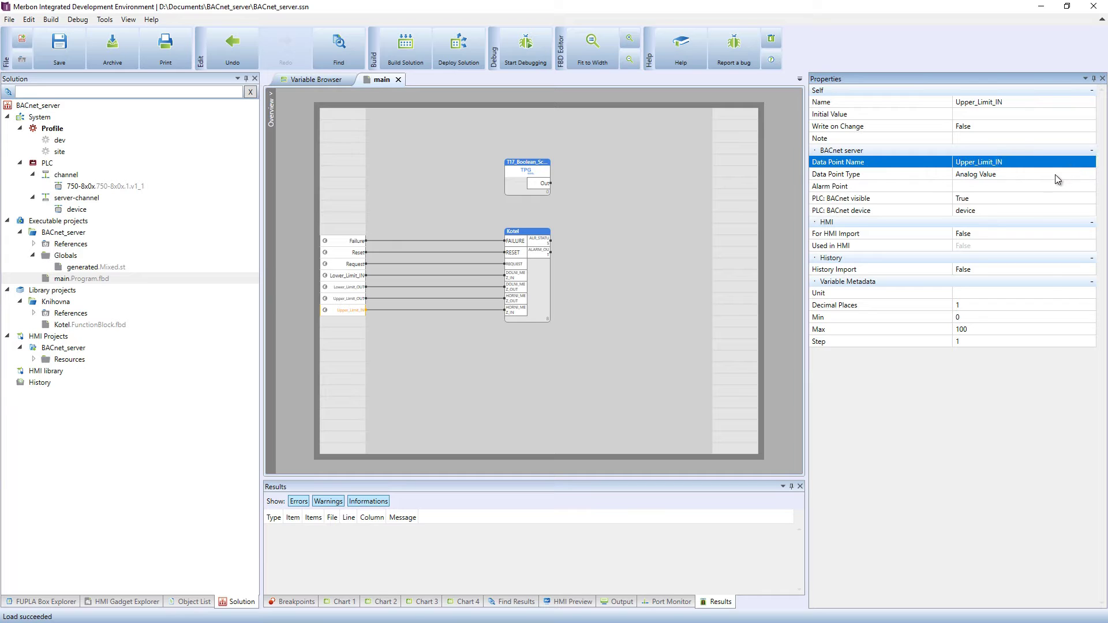
left_click(1054, 174)
left_click(1054, 175)
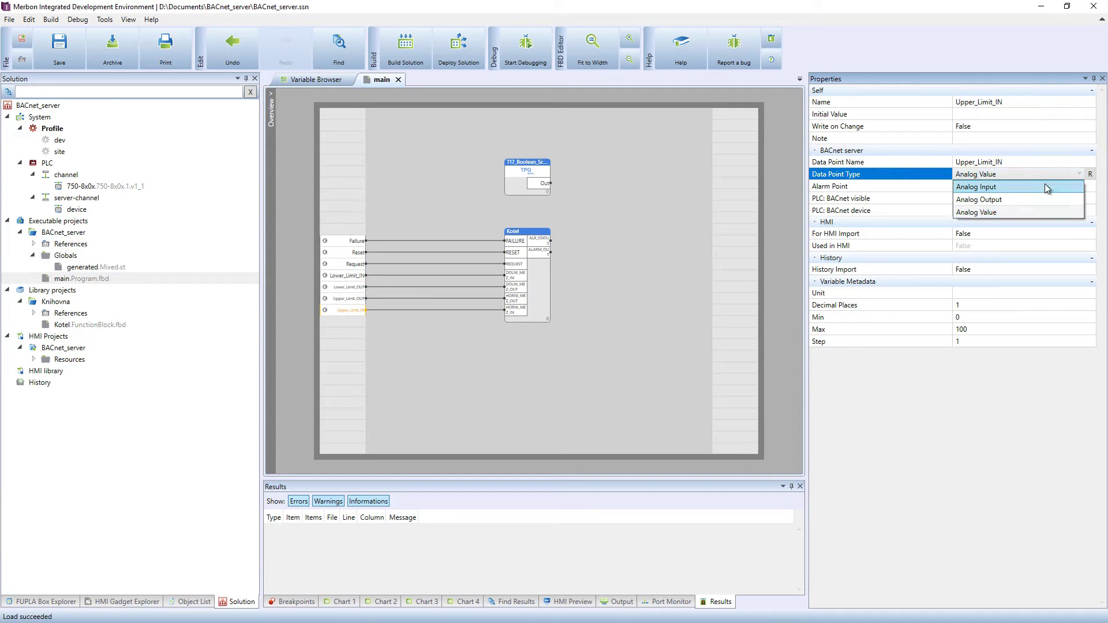
left_click(1041, 212)
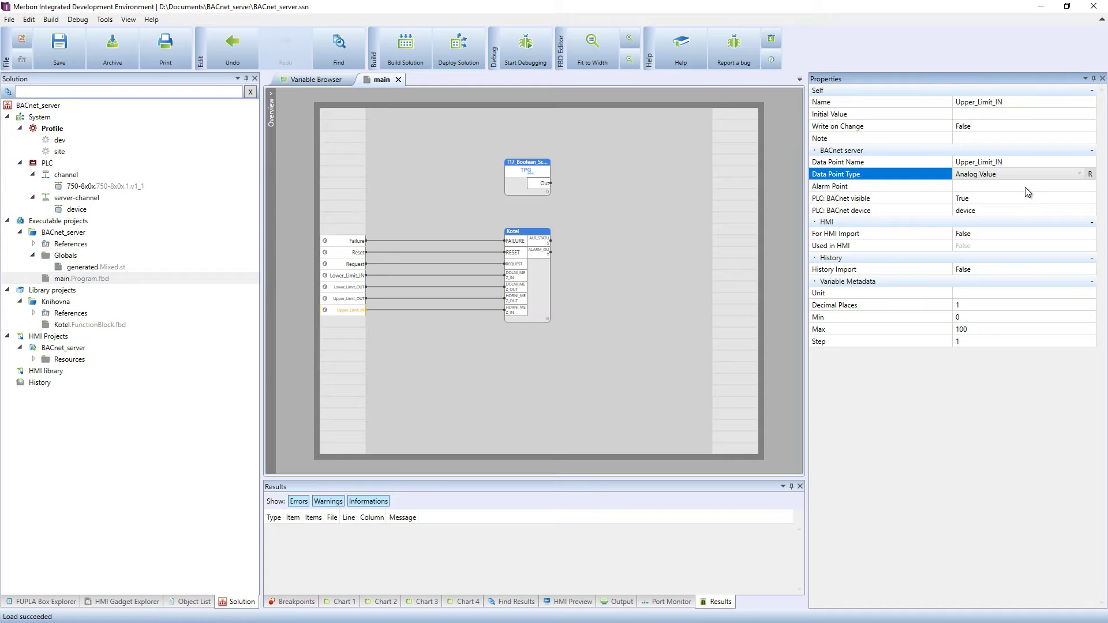
left_click(1025, 187)
Step: Pick PLC > Programs > main > Kotel > Alarm_kotel > Alarm as Upper_Limit_IN's alarm point
left_click(1078, 188)
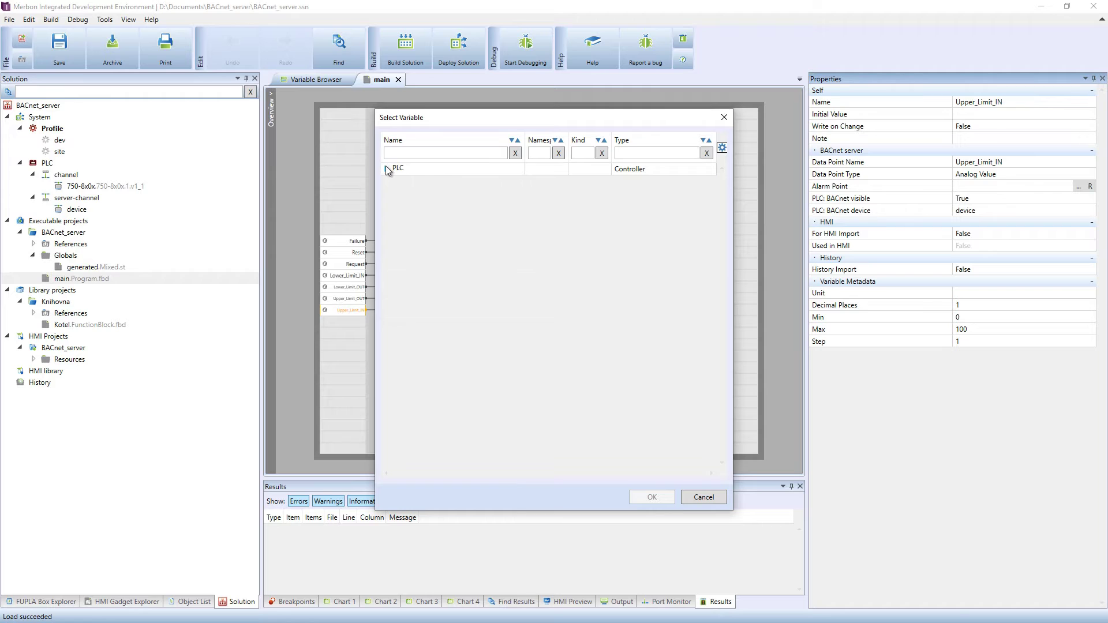
left_click(386, 168)
left_click(394, 181)
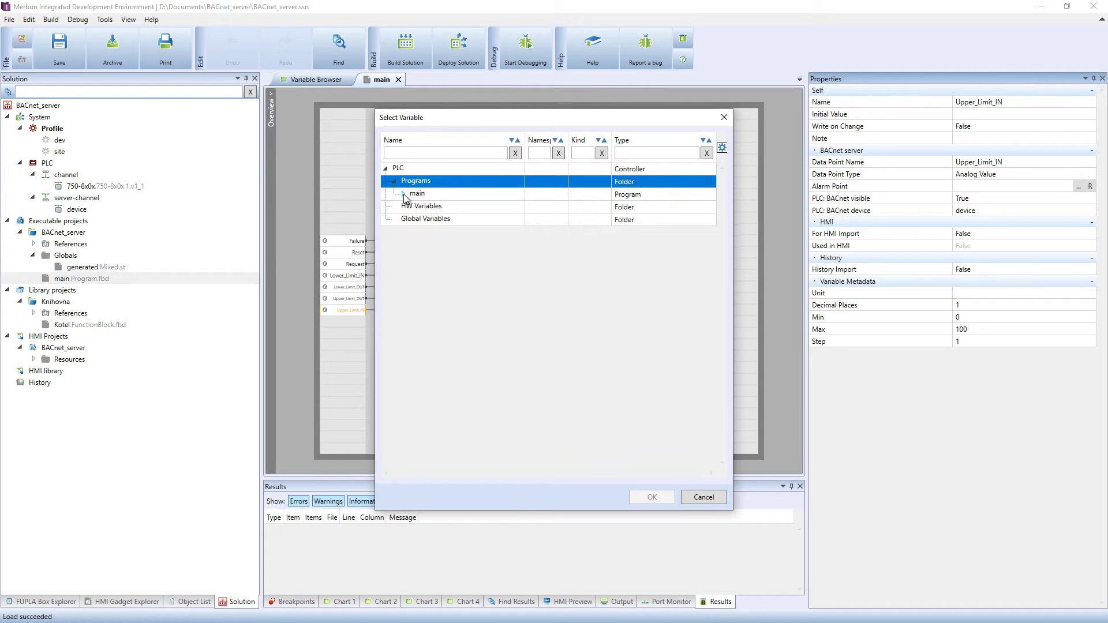
left_click(403, 194)
left_click(412, 207)
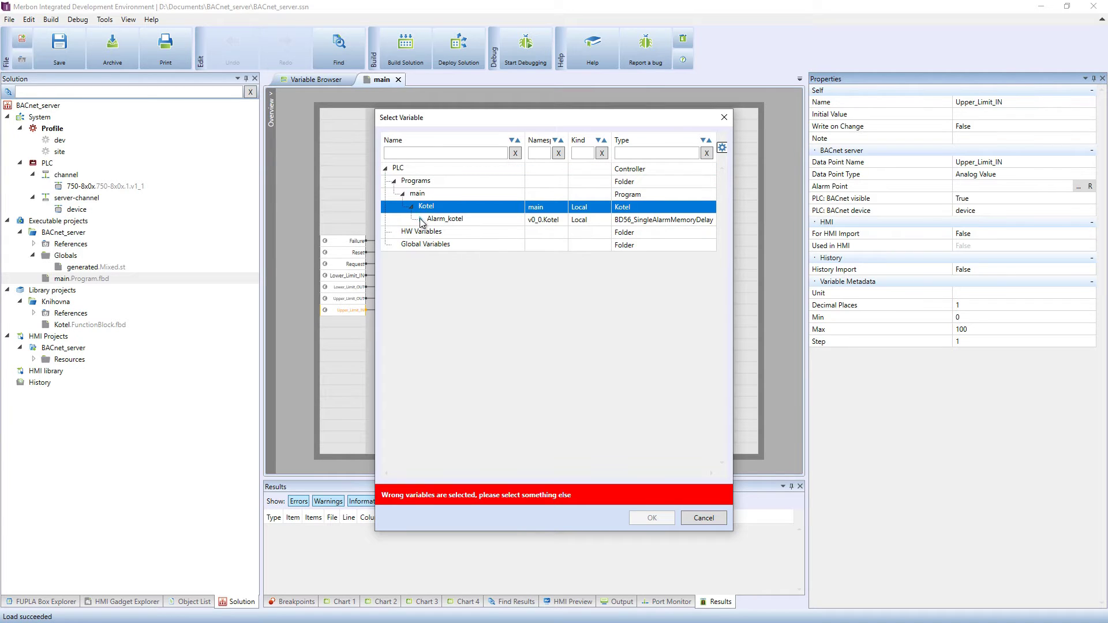
left_click(419, 220)
left_click(441, 232)
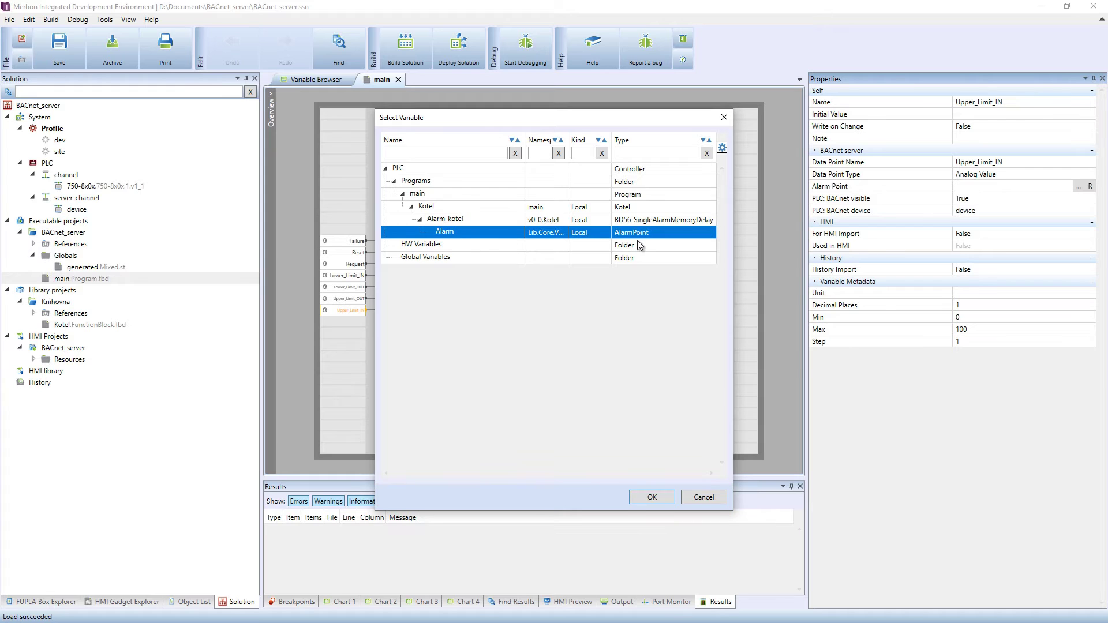
left_click(647, 495)
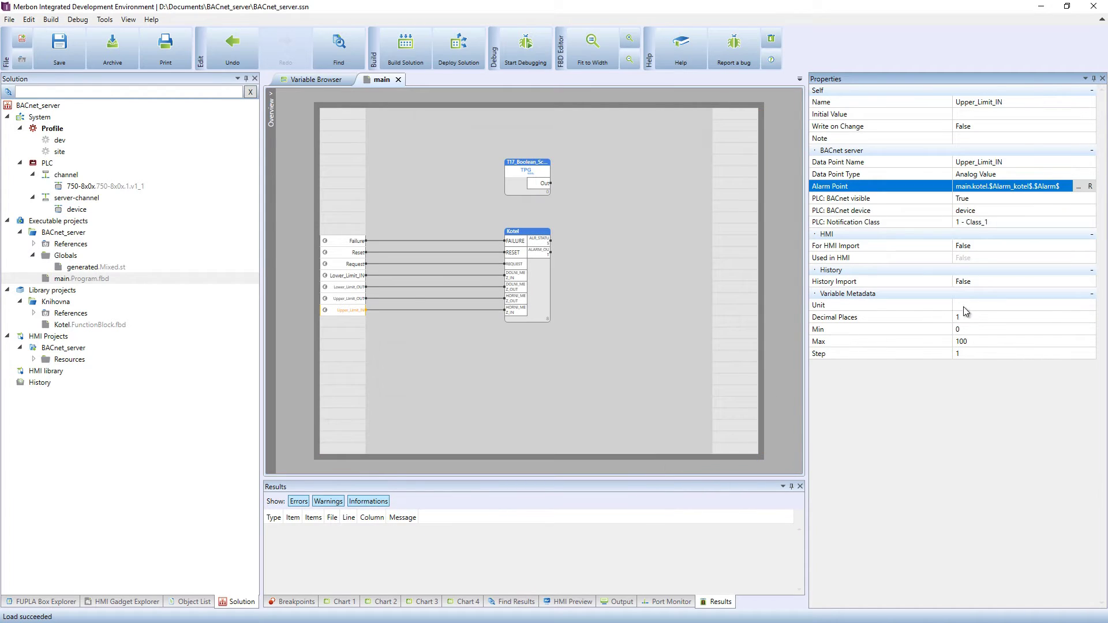
Step: Set Upper_Limit_IN's unit to °C, keep 1 decimal place, minimum 20, maximum 30
left_click(968, 306)
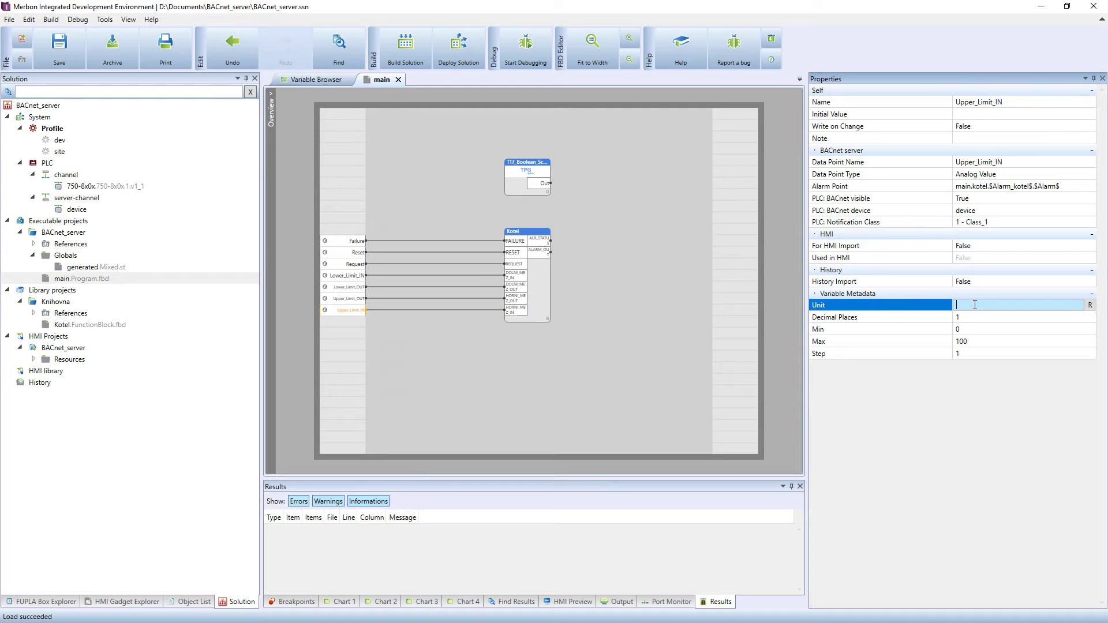
type("°C")
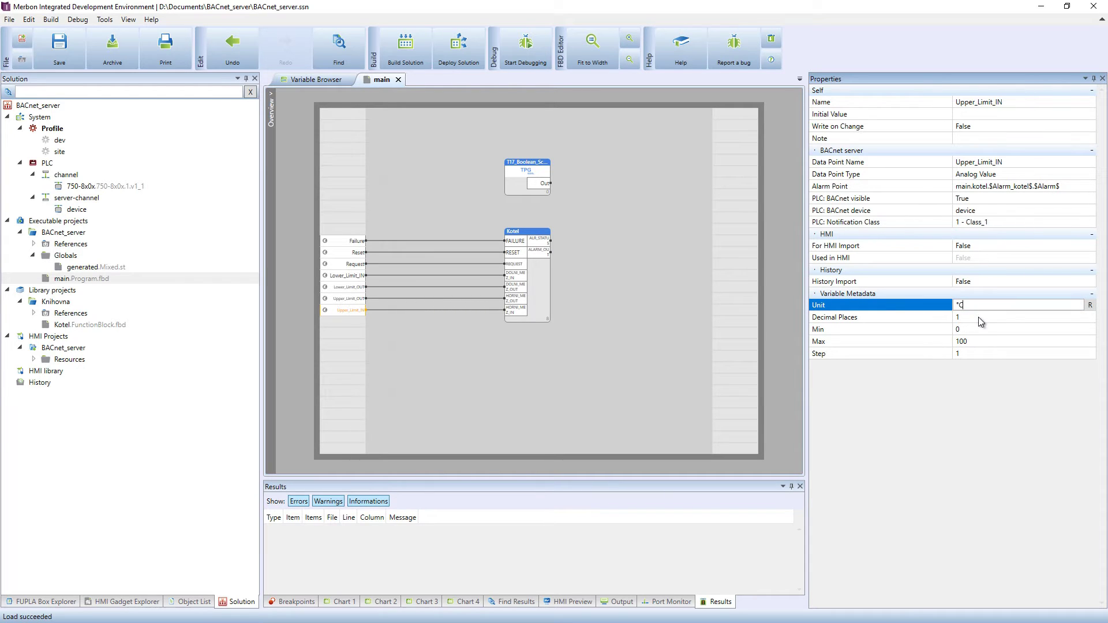
left_click(978, 317)
left_click(979, 328)
type("2")
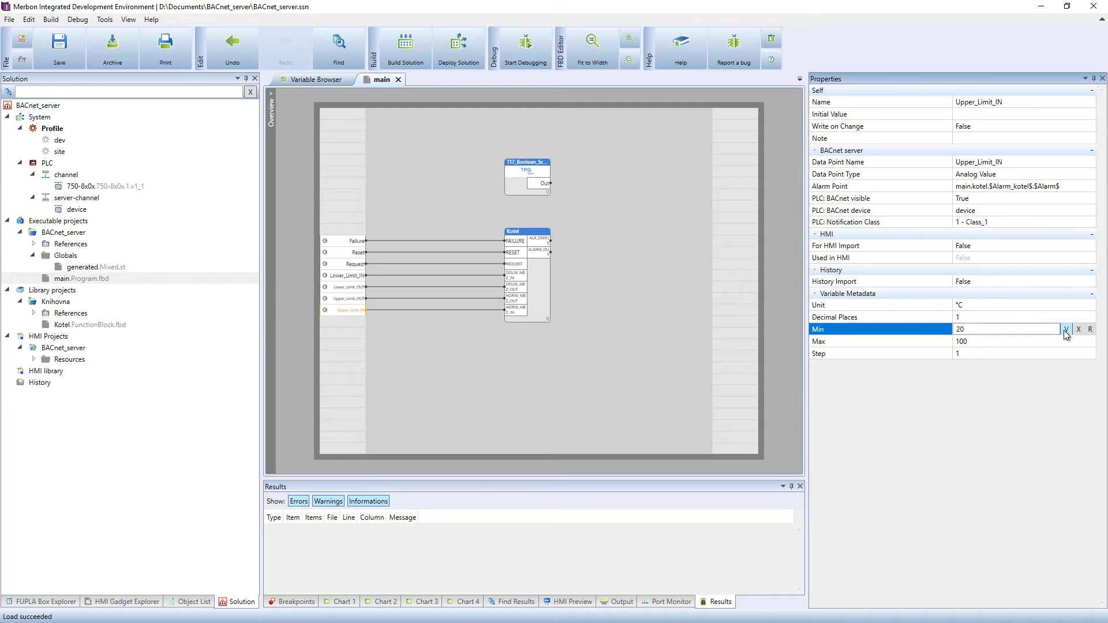
left_click(1065, 330)
left_click(998, 342)
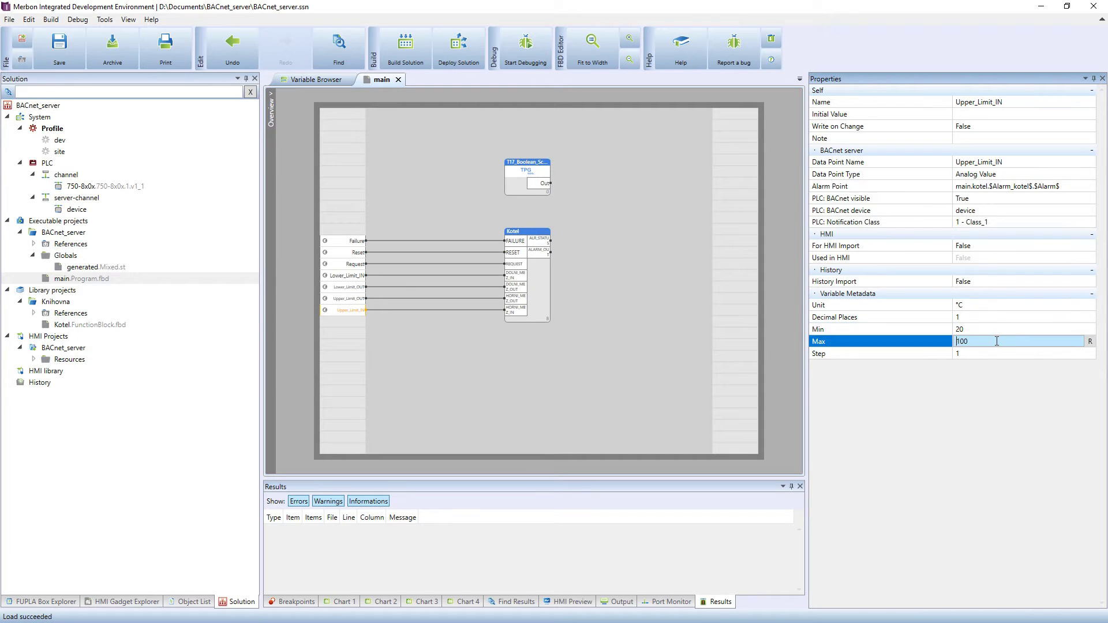
type("30")
left_click(1067, 341)
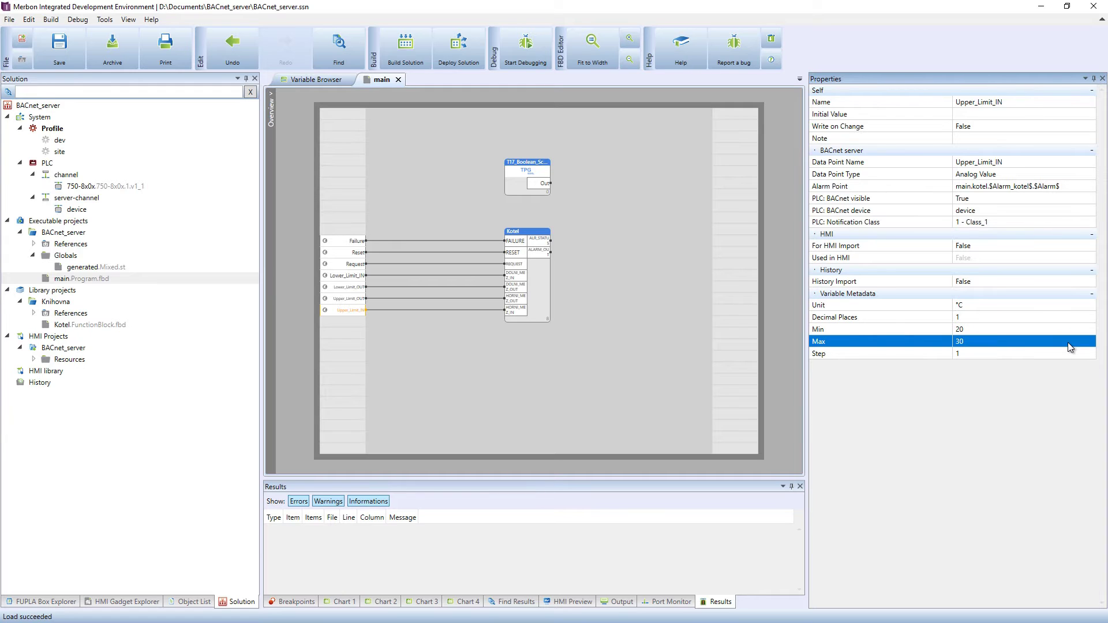
left_click(999, 354)
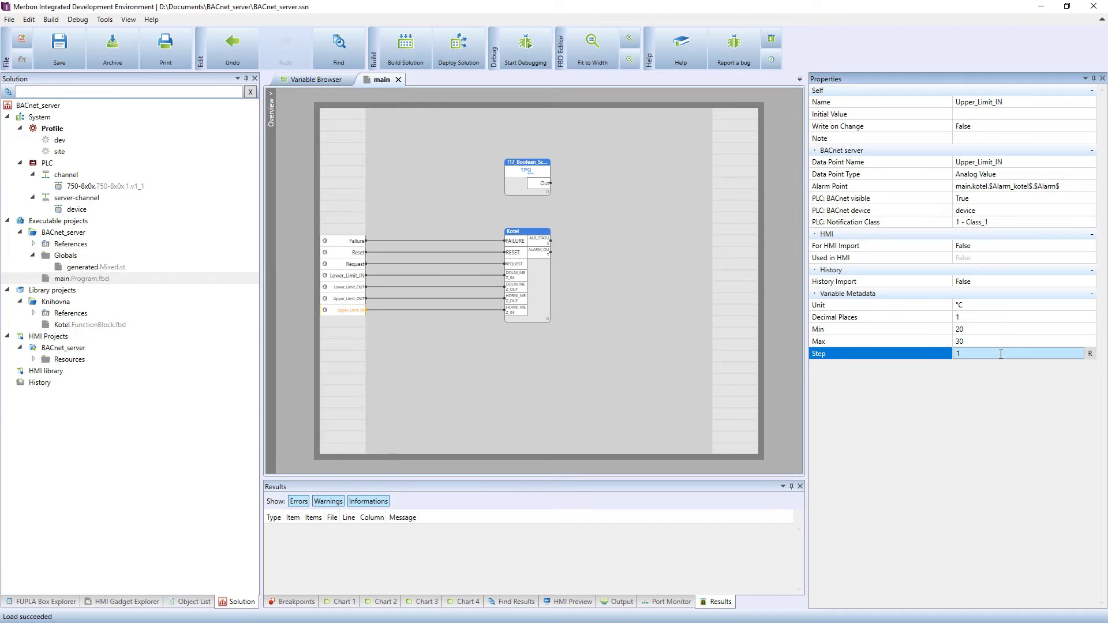
Step: In the project variables table, make the Failure variable BACnet visible
left_click(316, 81)
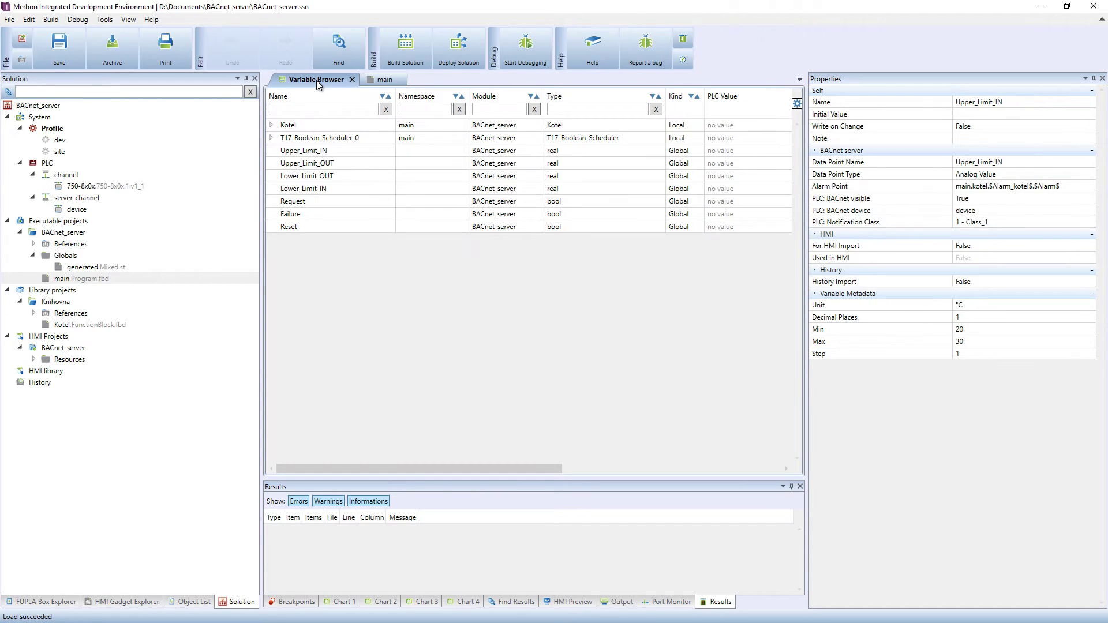
left_click(343, 217)
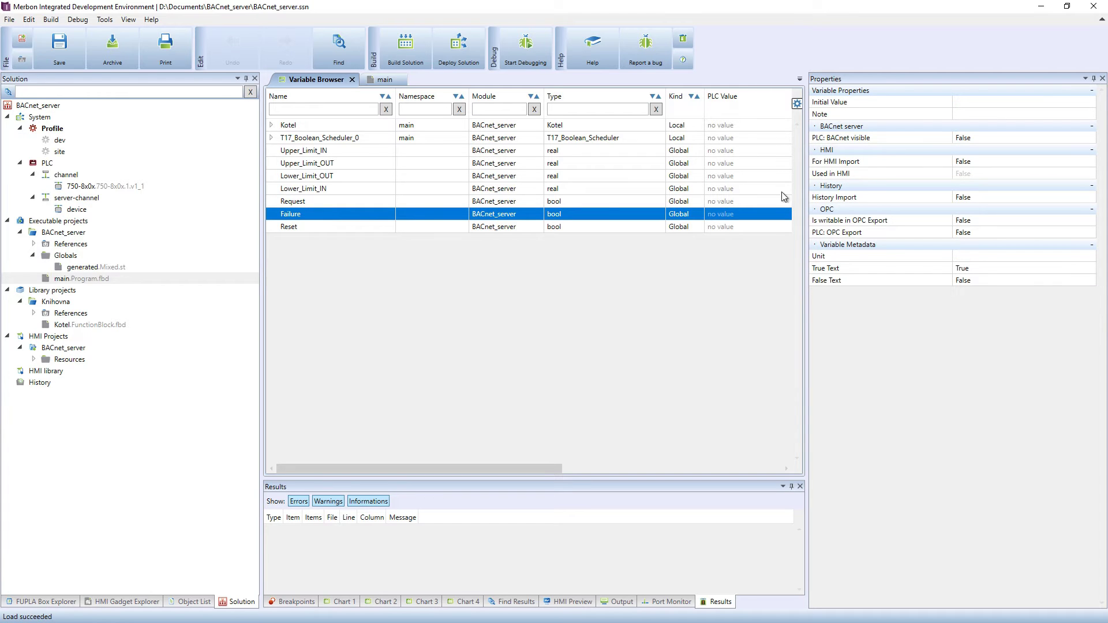
left_click(955, 141)
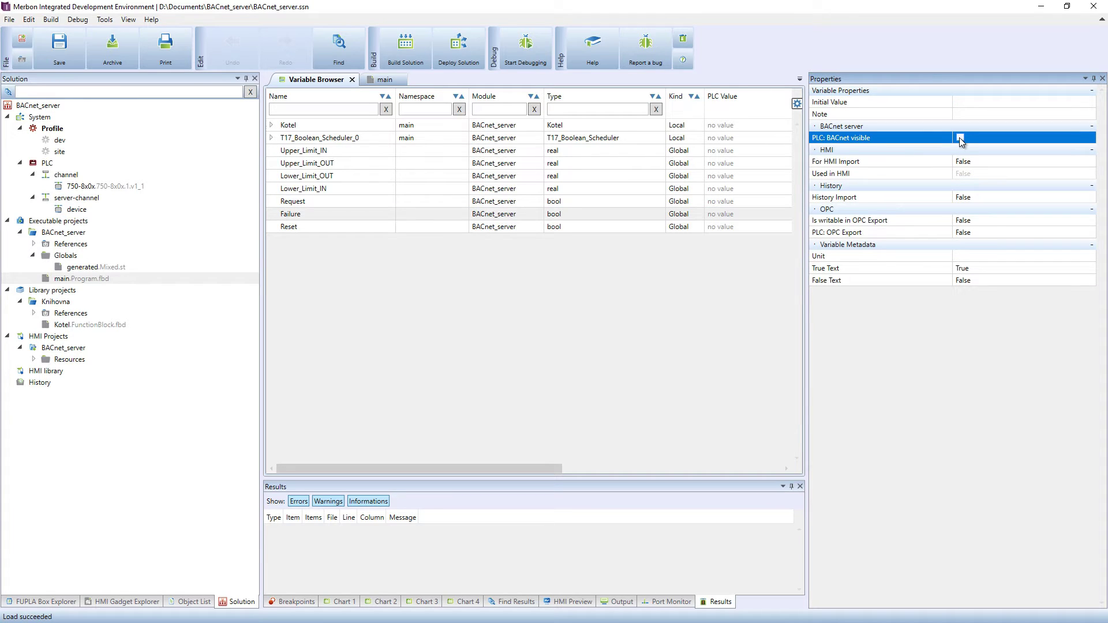
left_click(961, 140)
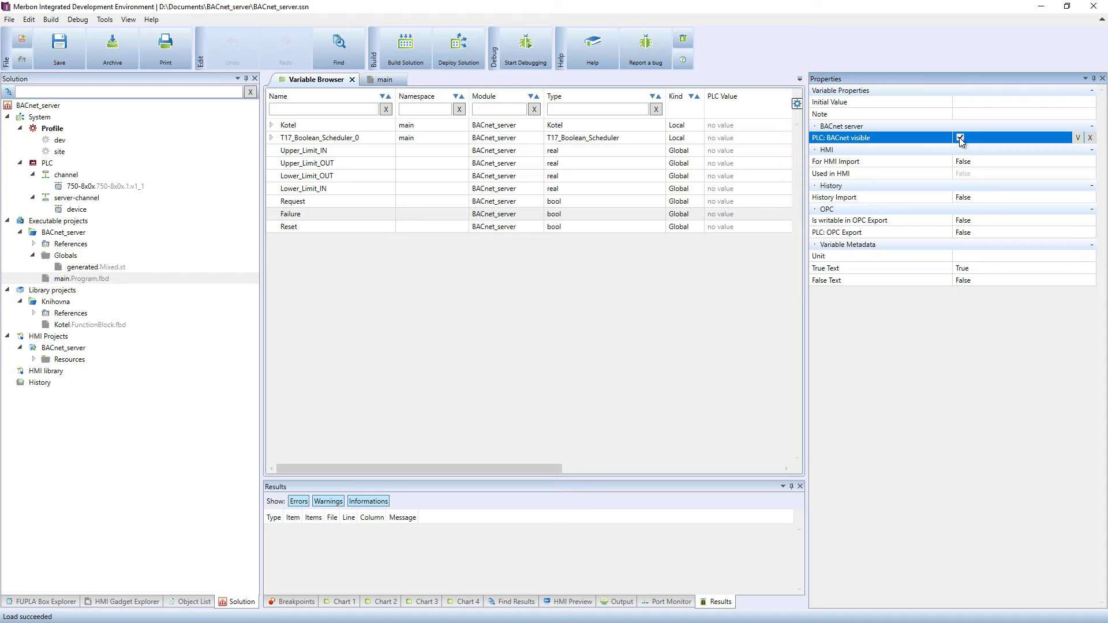
left_click(1082, 139)
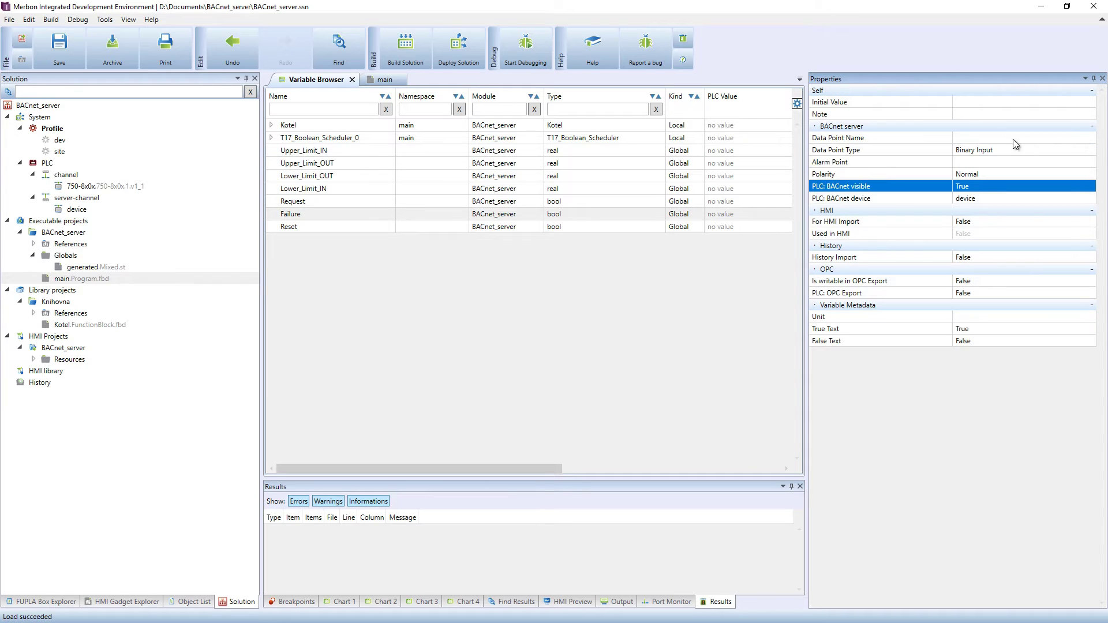
Step: Name Failure's data point Failure and keep its type as Binary Input
left_click(980, 138)
type("Failure")
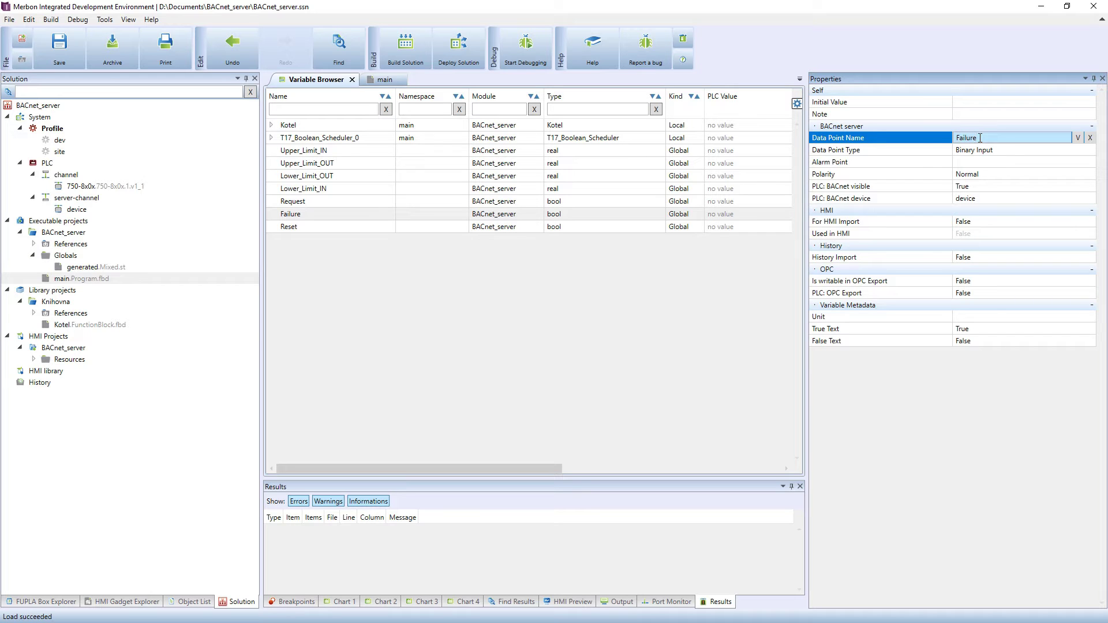
left_click(1078, 139)
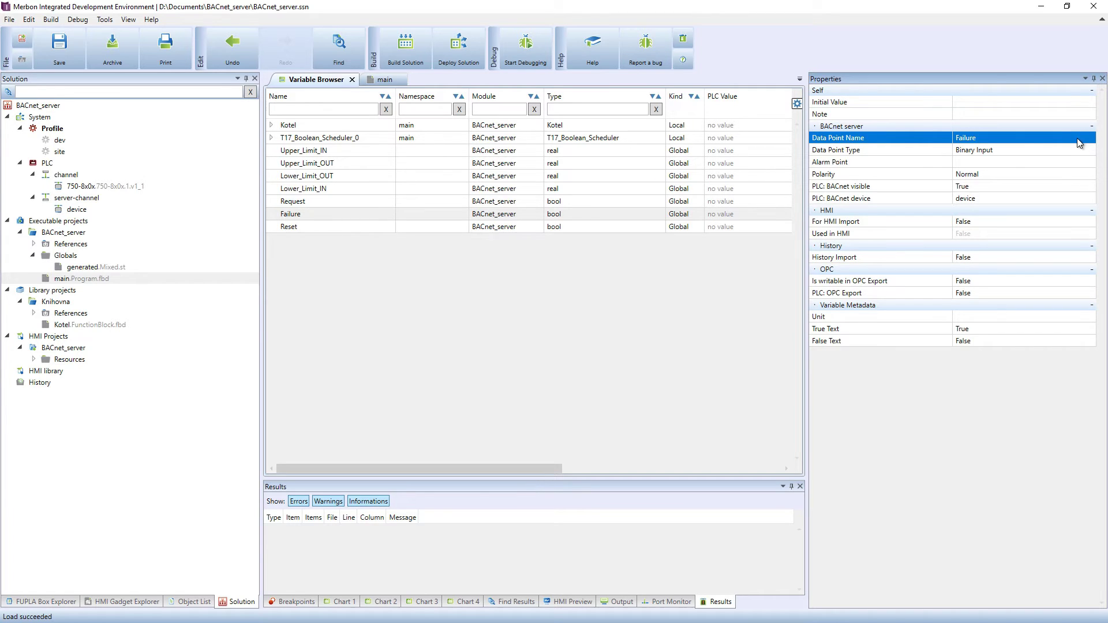
left_click(1028, 149)
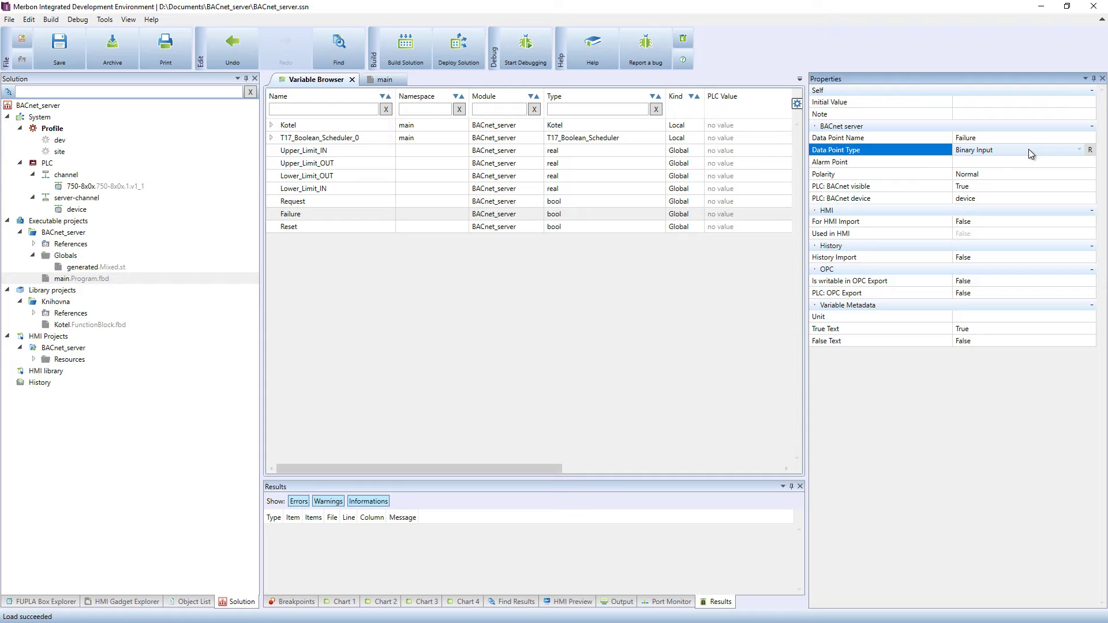
left_click(1028, 149)
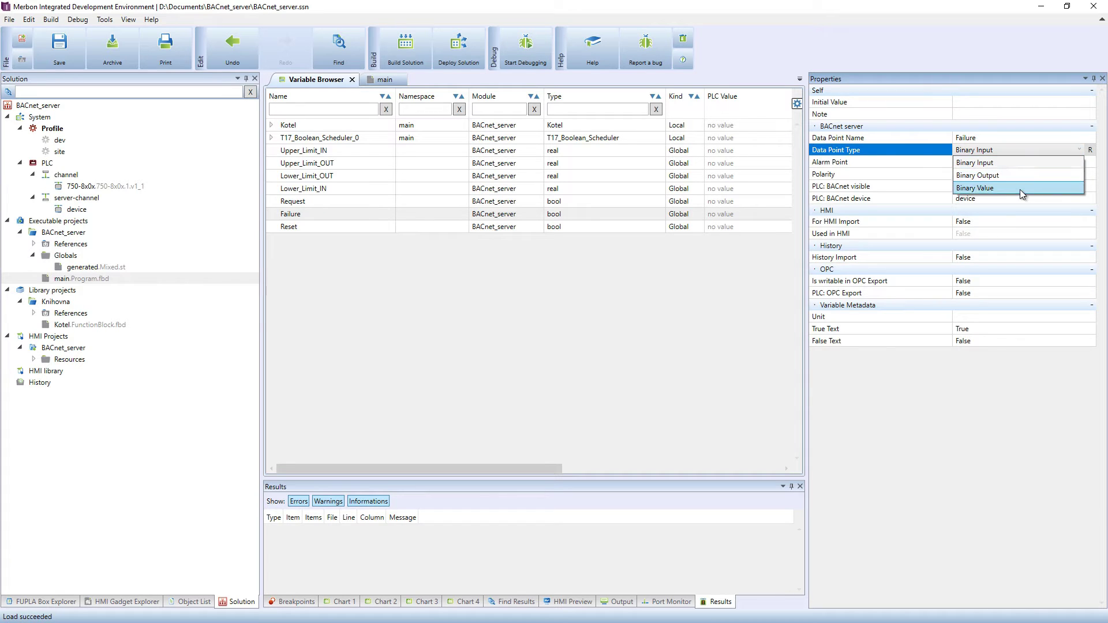
left_click(1016, 165)
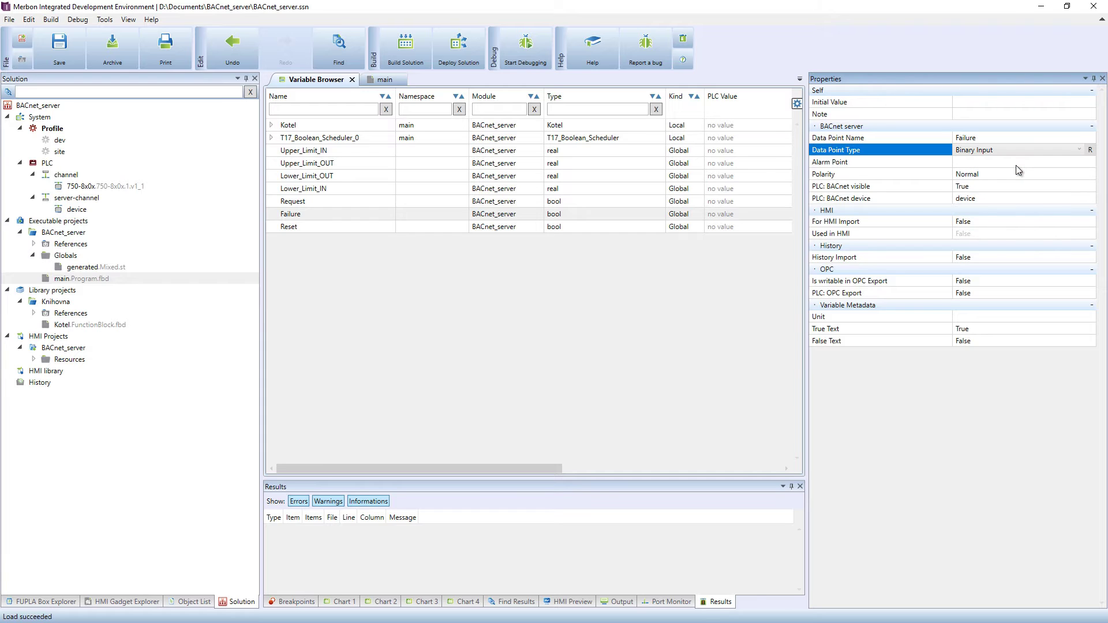
left_click(1009, 163)
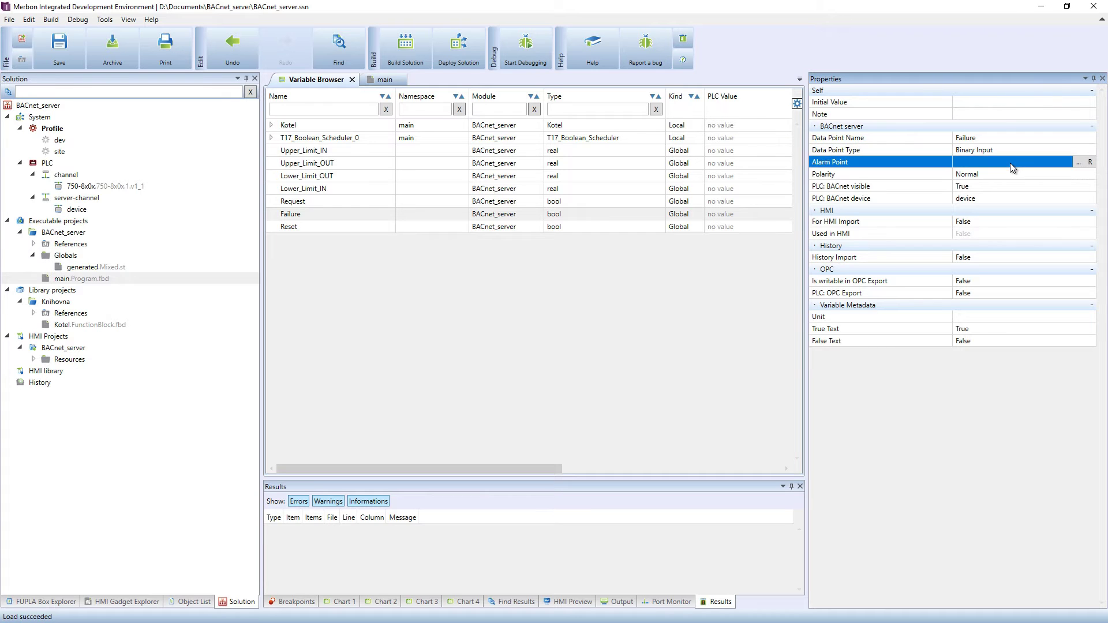
Step: Set Failure's alarm point to the Alarm inside Kotel's Alarm_kotel
left_click(1078, 163)
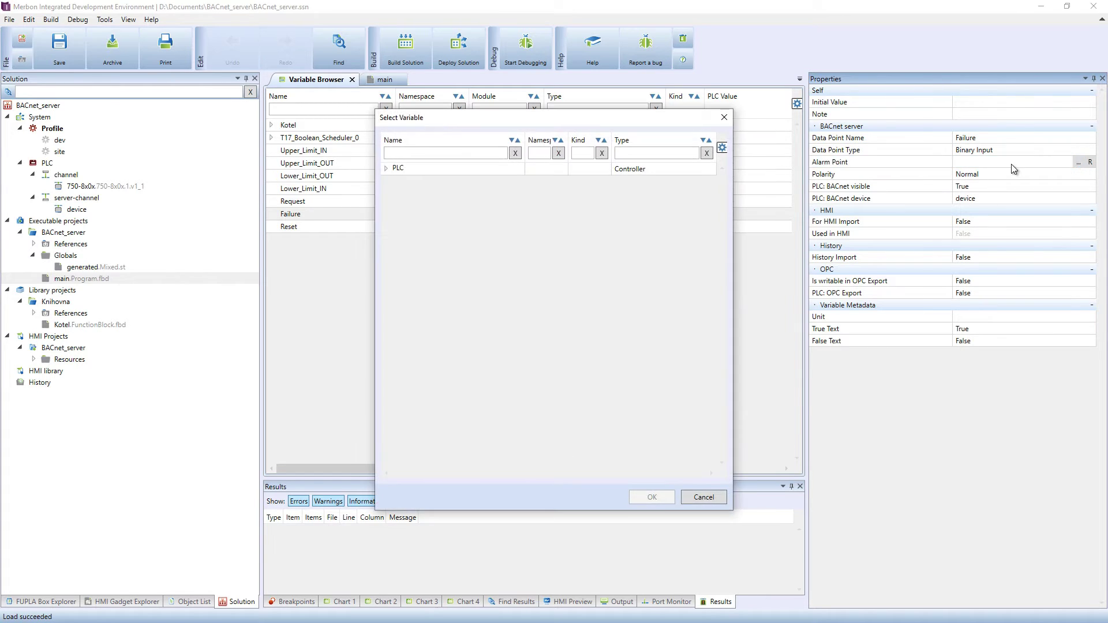
left_click(385, 169)
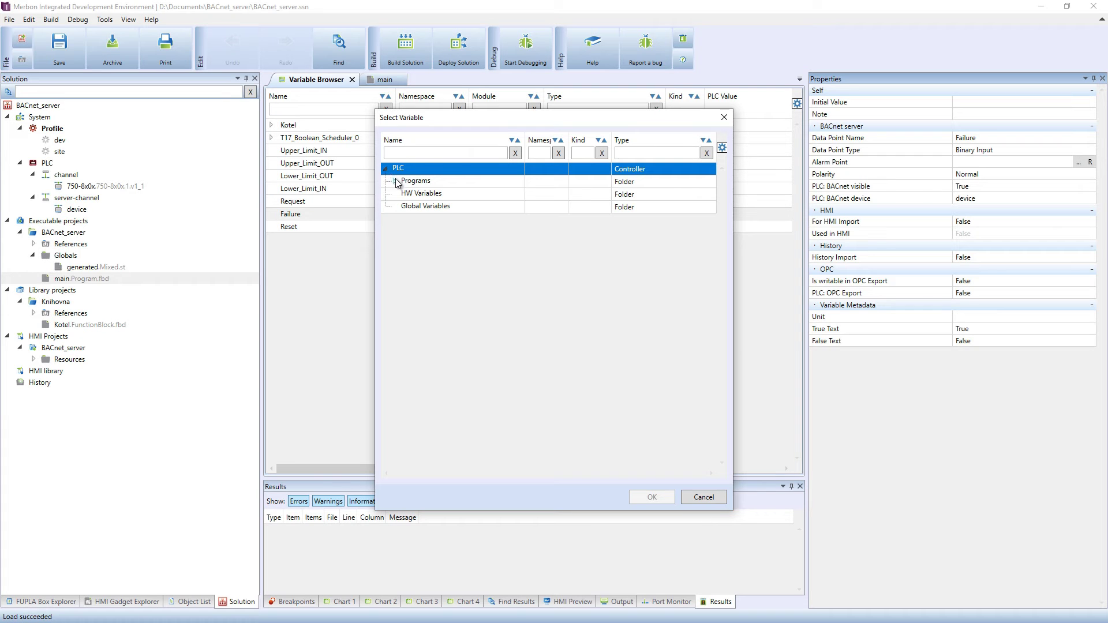
left_click(395, 182)
left_click(407, 199)
left_click(408, 200)
double_click(409, 208)
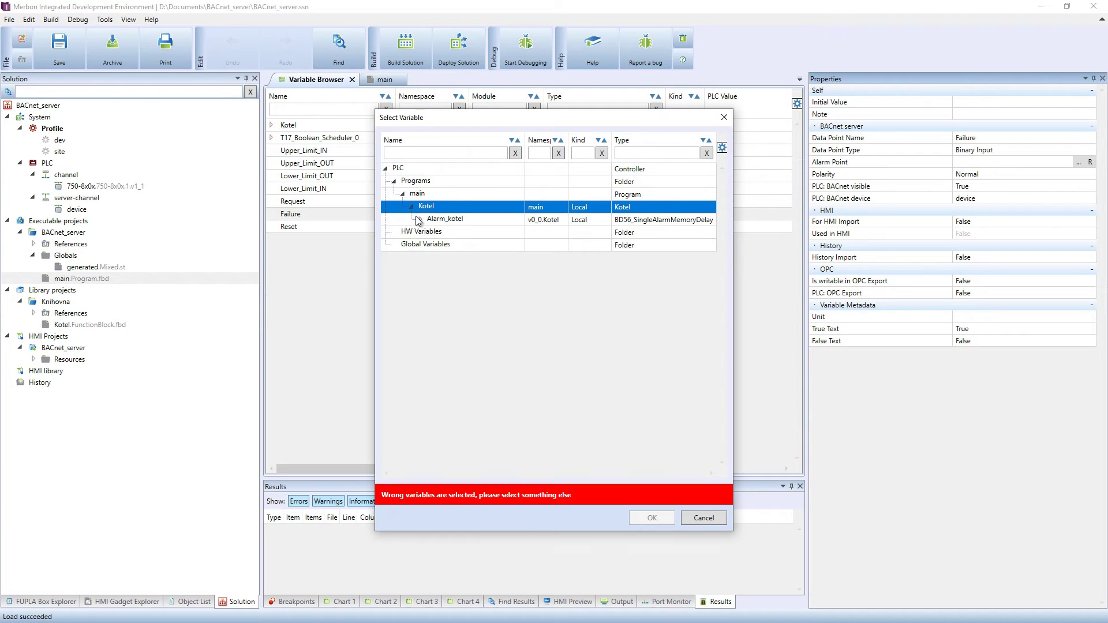
double_click(427, 219)
left_click(442, 233)
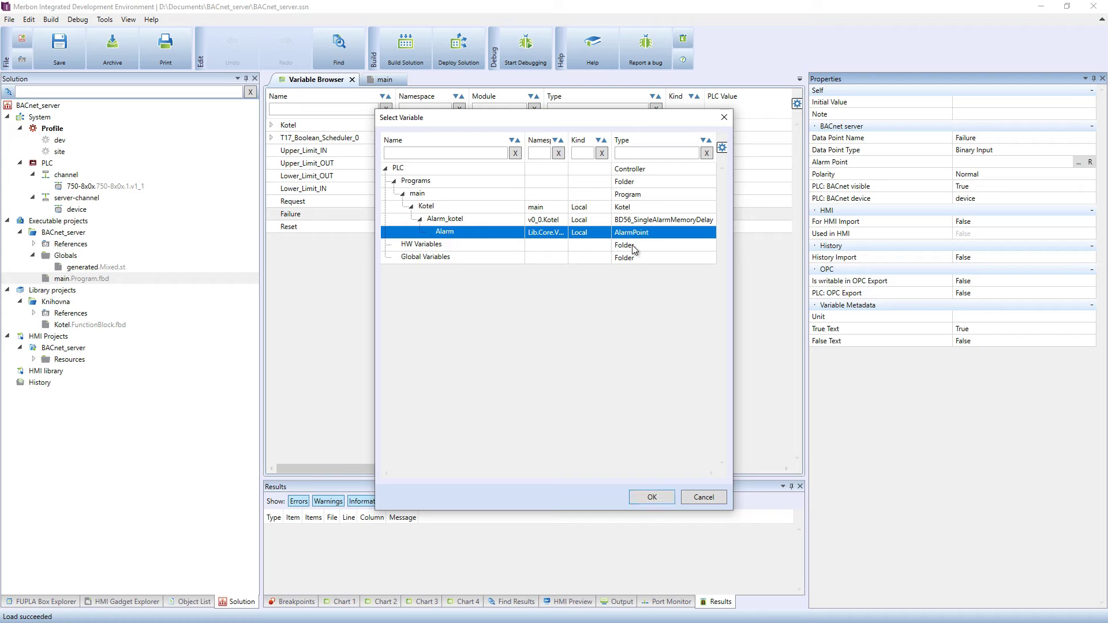
left_click(649, 498)
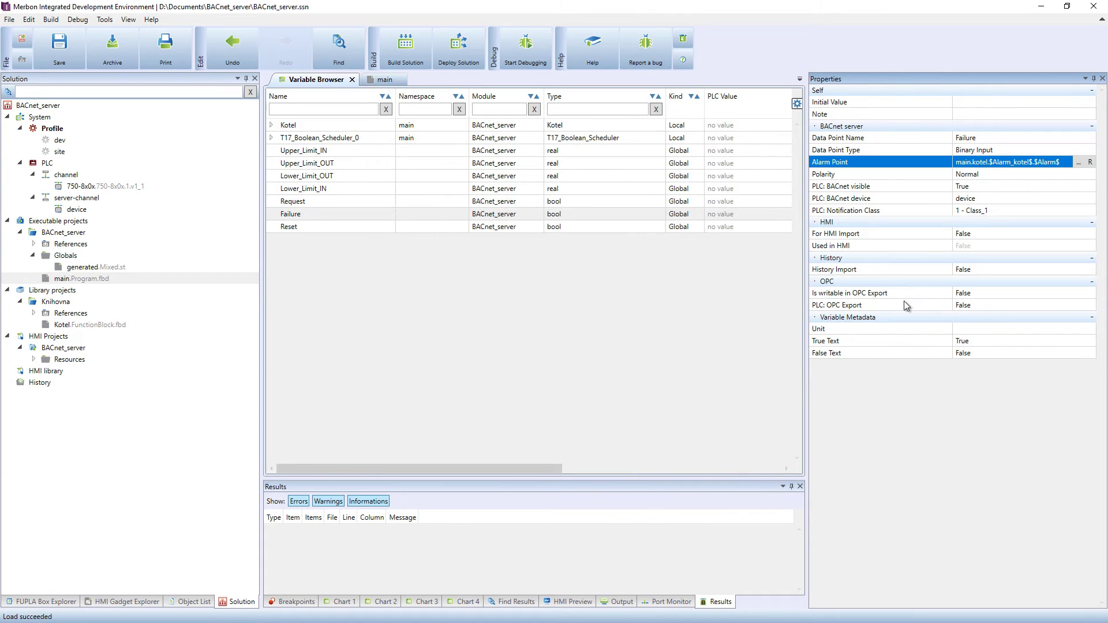
Step: Keep Failure's polarity Normal, review its unit and state texts, then open the BACnet device
left_click(997, 175)
left_click(998, 173)
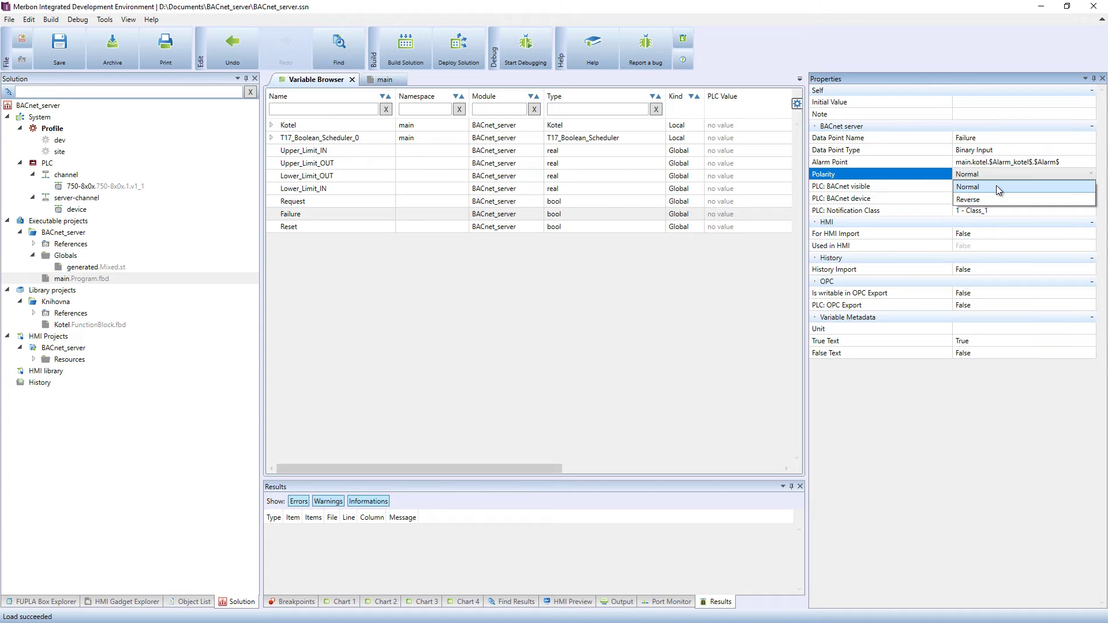
left_click(998, 191)
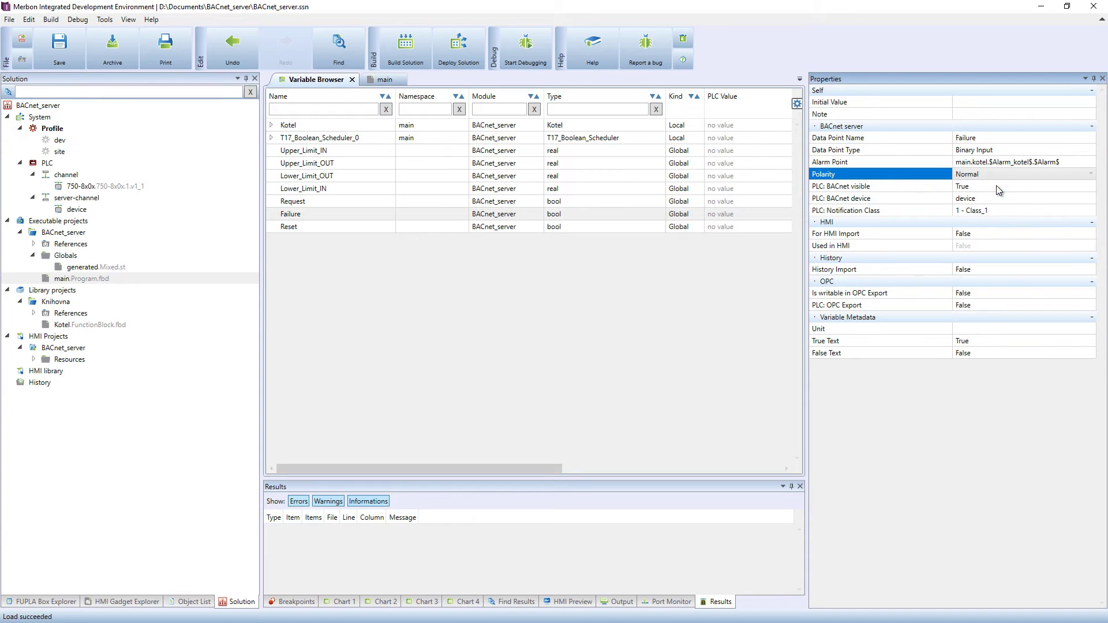
left_click(989, 329)
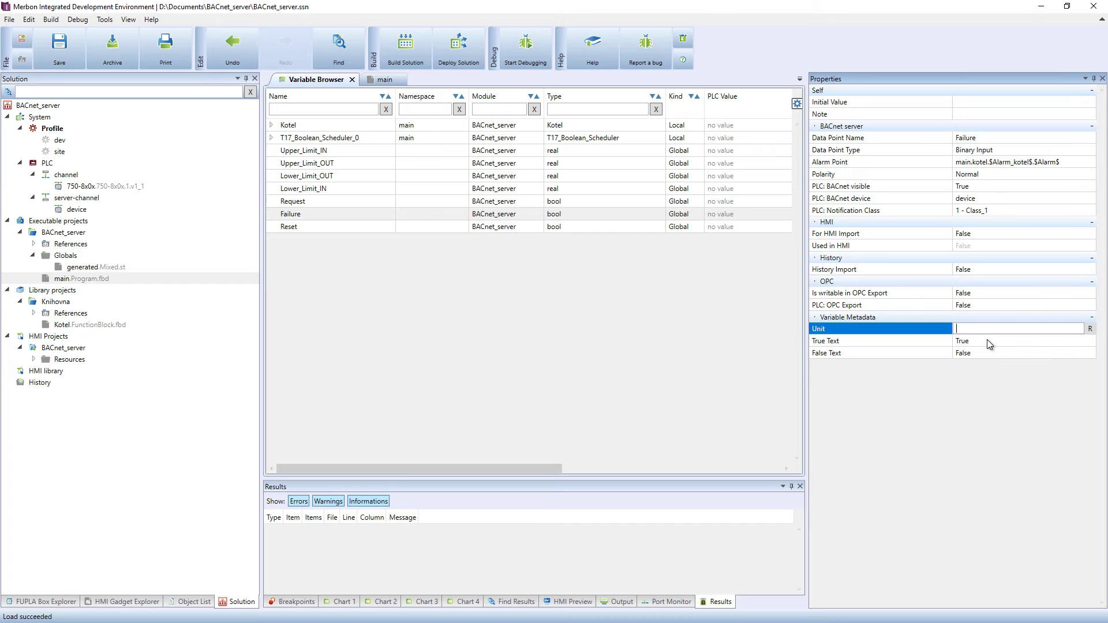
left_click(988, 343)
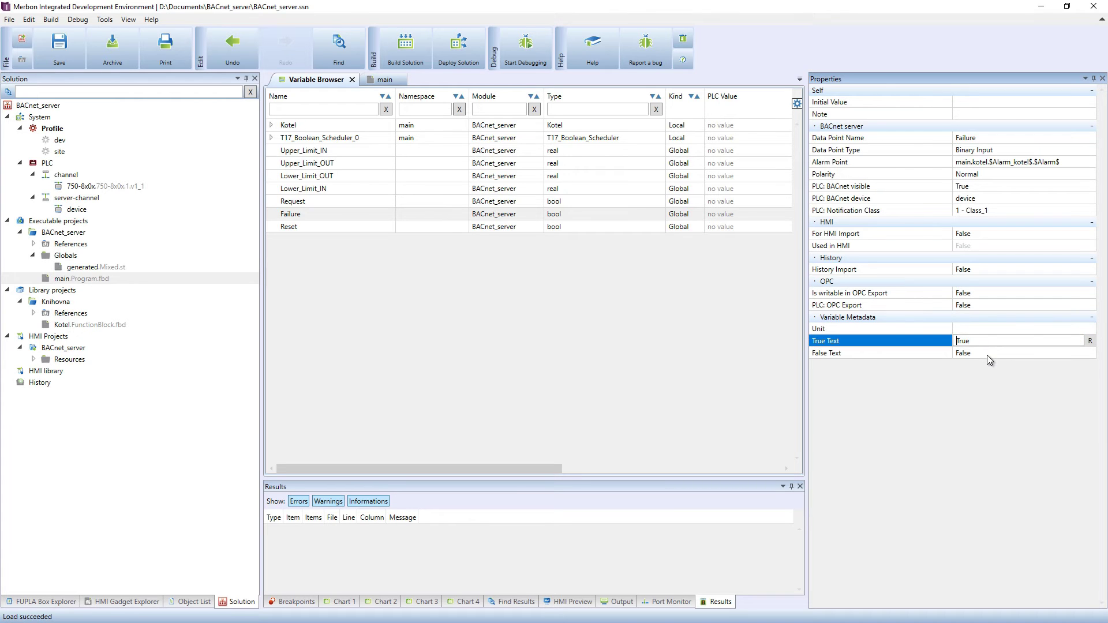
left_click(988, 354)
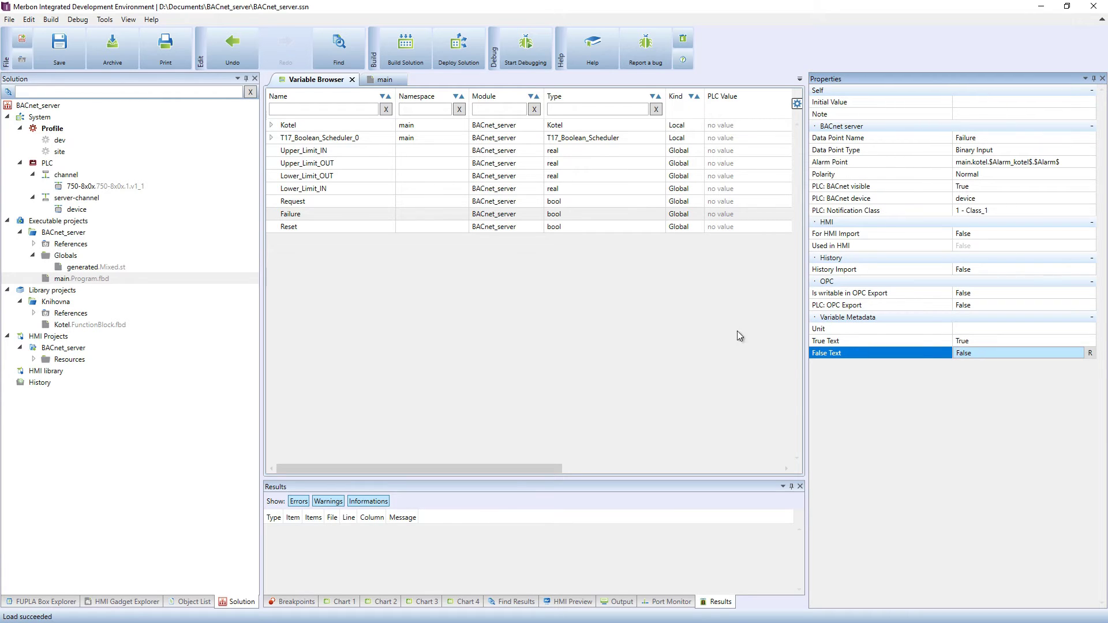
left_click(77, 210)
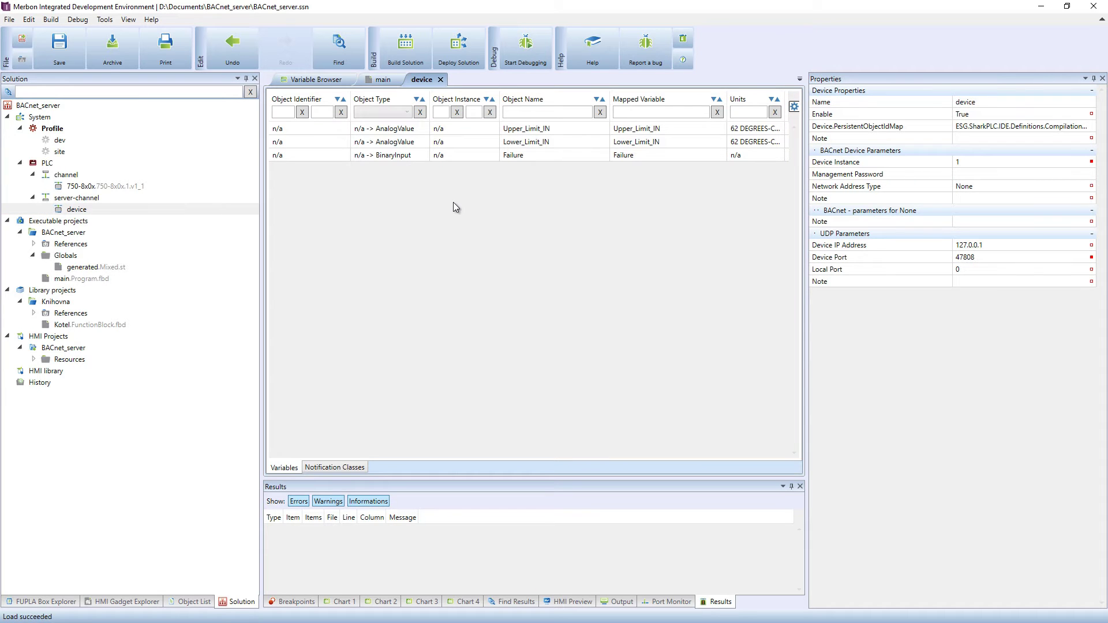
Step: Add main.Kotel.Alarm_kotel.Alarm to the device's variables as an AlarmAsMultiState object
right_click(453, 203)
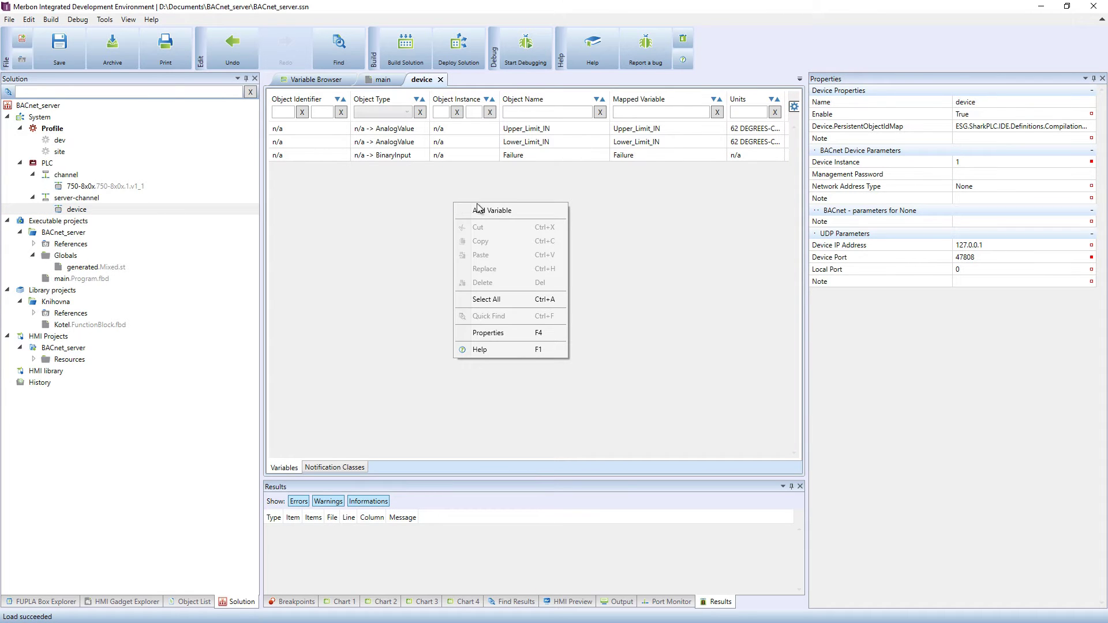
left_click(515, 211)
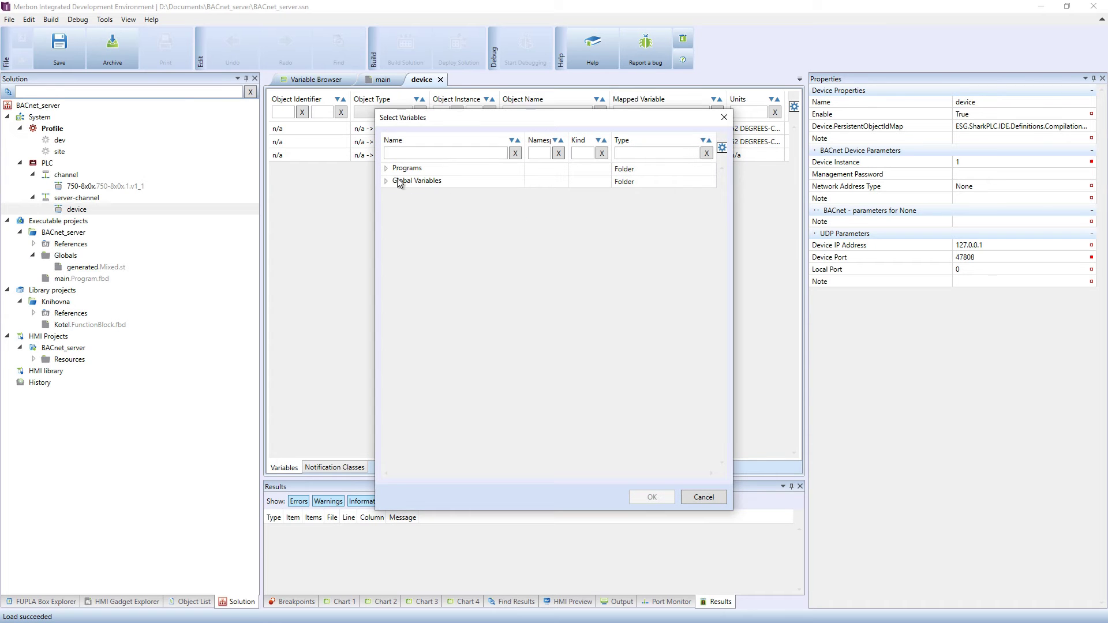
double_click(396, 168)
left_click(396, 182)
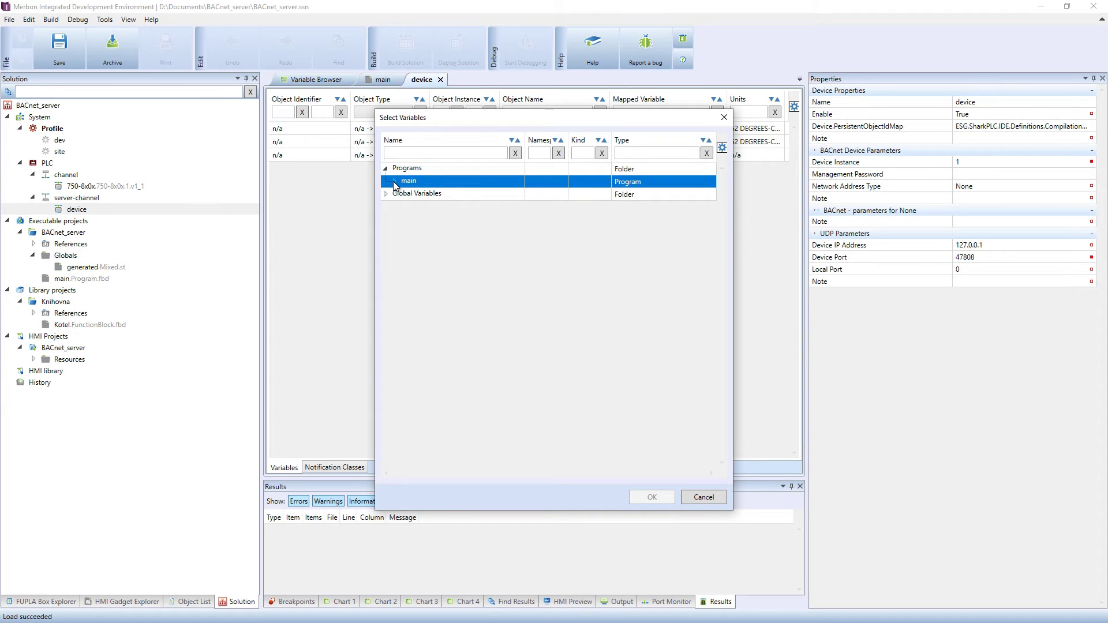
left_click(395, 181)
left_click(403, 197)
left_click(402, 196)
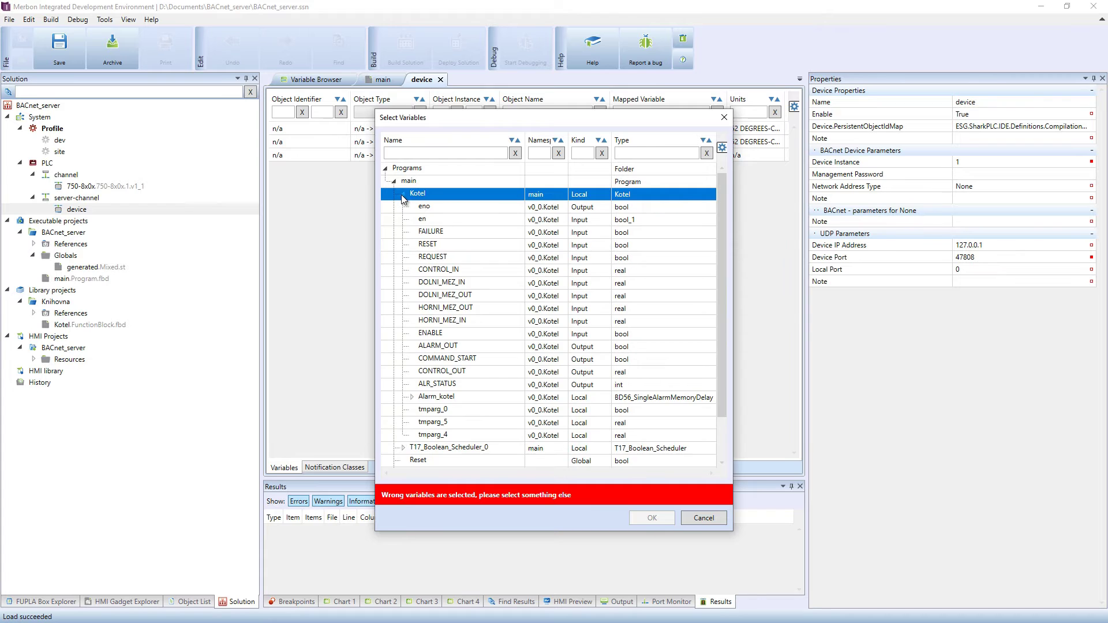
scroll(448, 243, "down", 2)
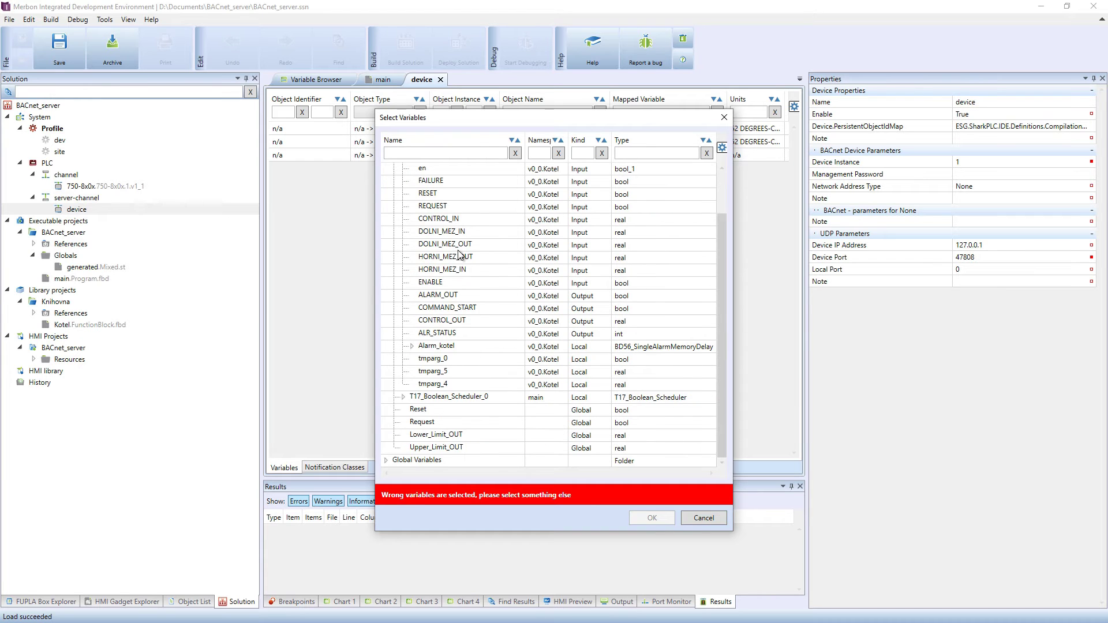
left_click(410, 345)
left_click(411, 345)
scroll(480, 352, "down", 4)
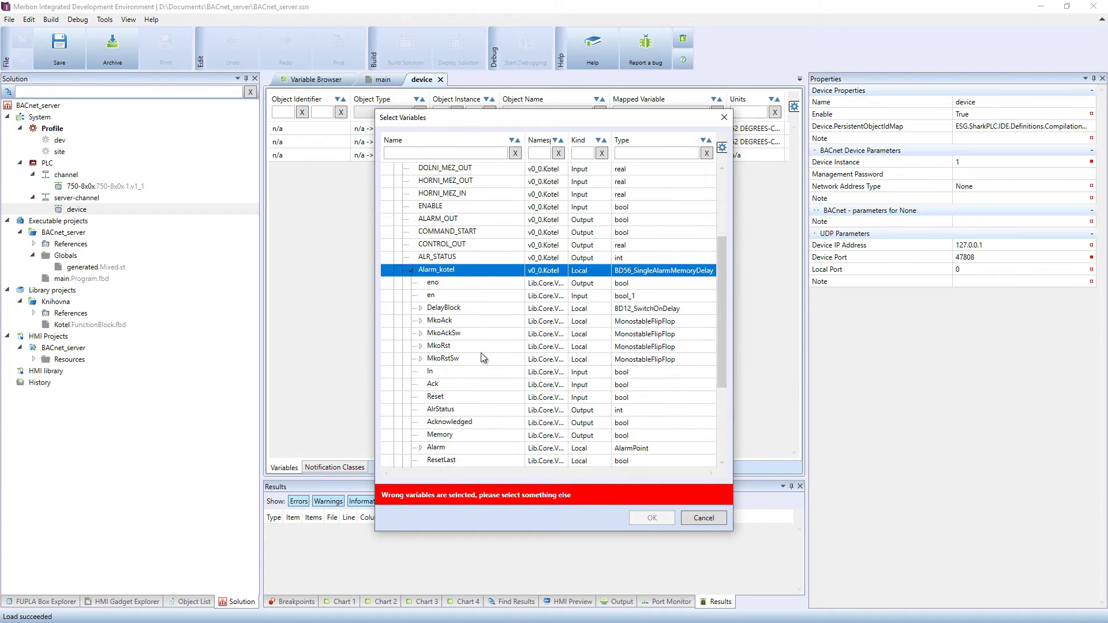
left_click(445, 372)
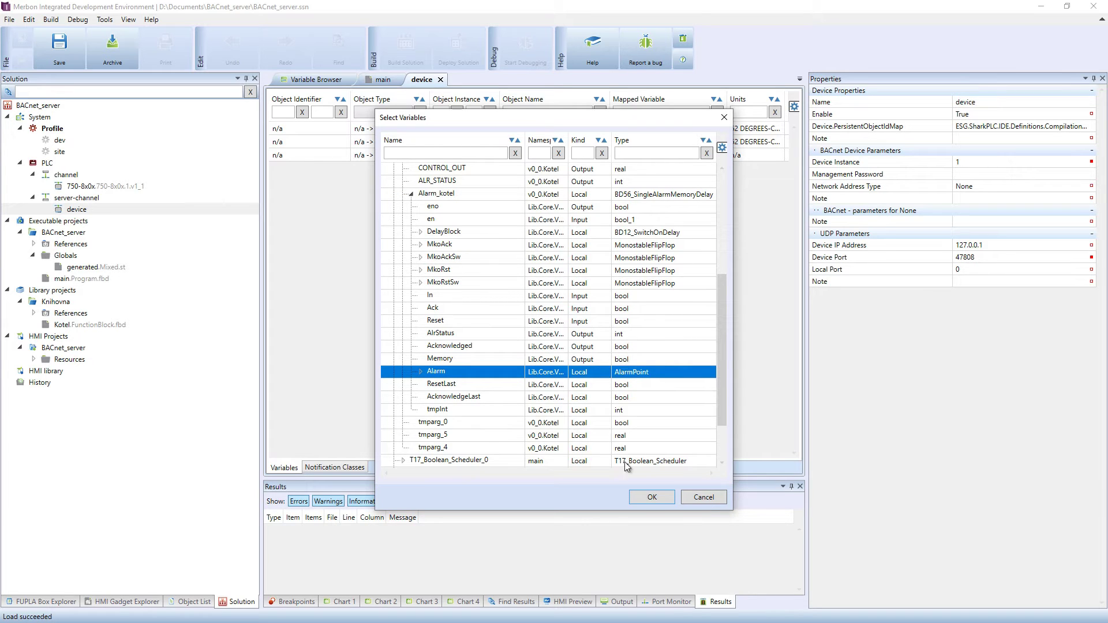
left_click(649, 499)
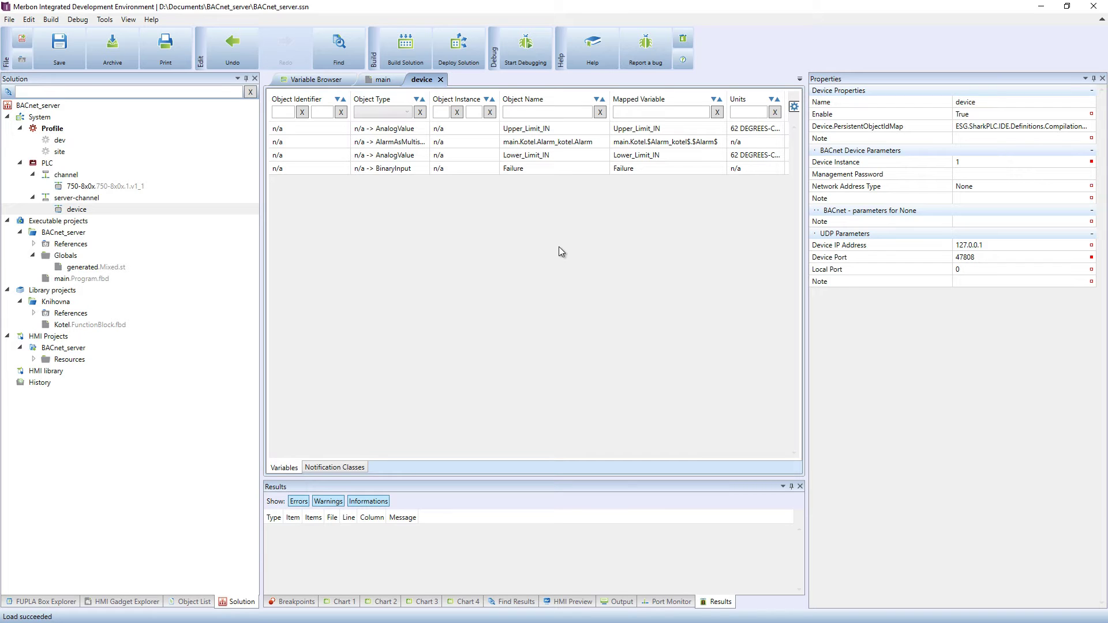
Step: Add the Kotel block's T17_Boolean_Scheduler_0 variable to the BACnet device as a Schedule object
right_click(559, 248)
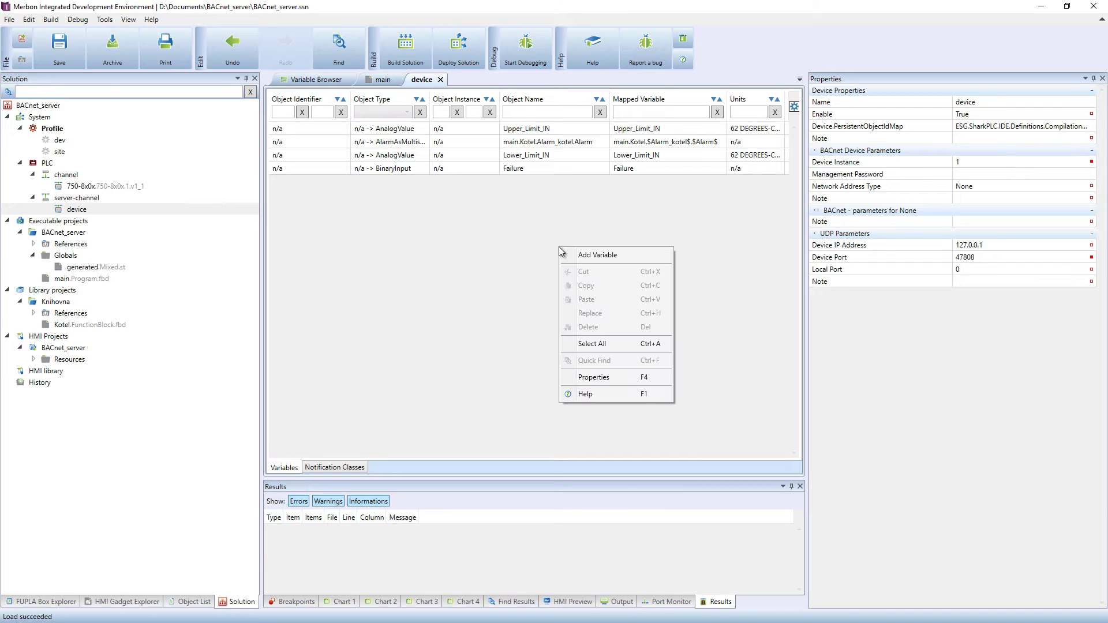
left_click(630, 255)
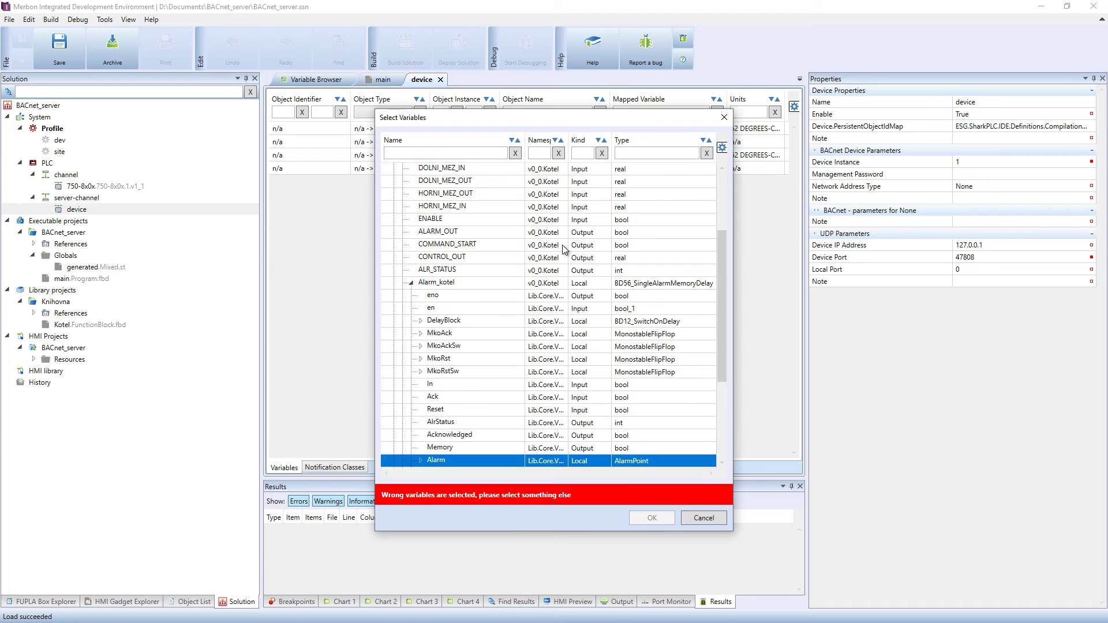
scroll(549, 248, "up", 2)
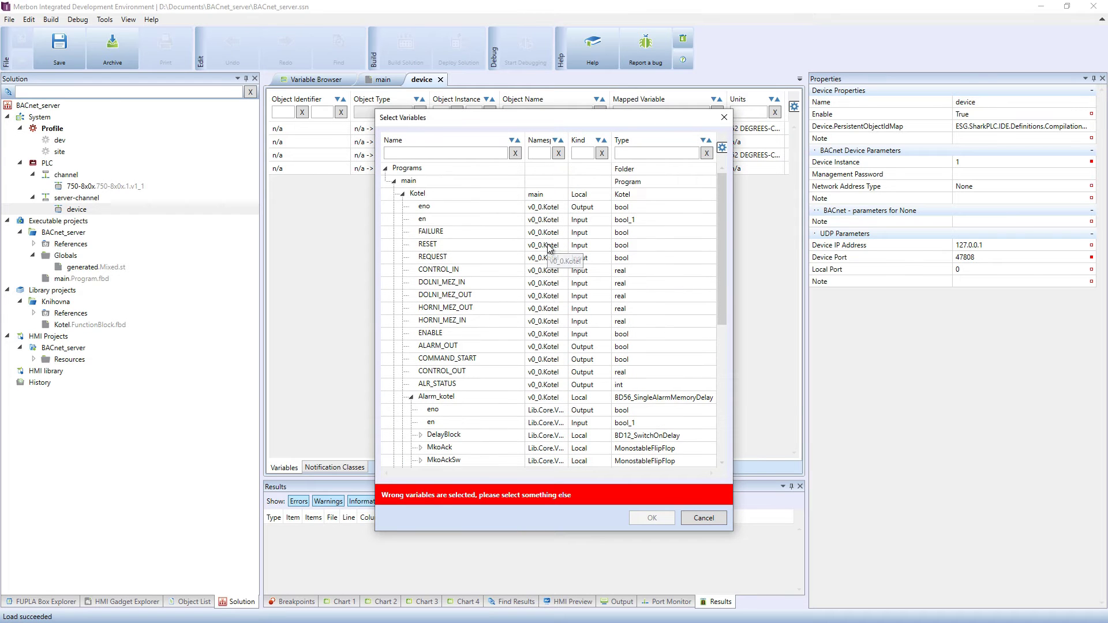
left_click(404, 196)
left_click(403, 195)
left_click(501, 205)
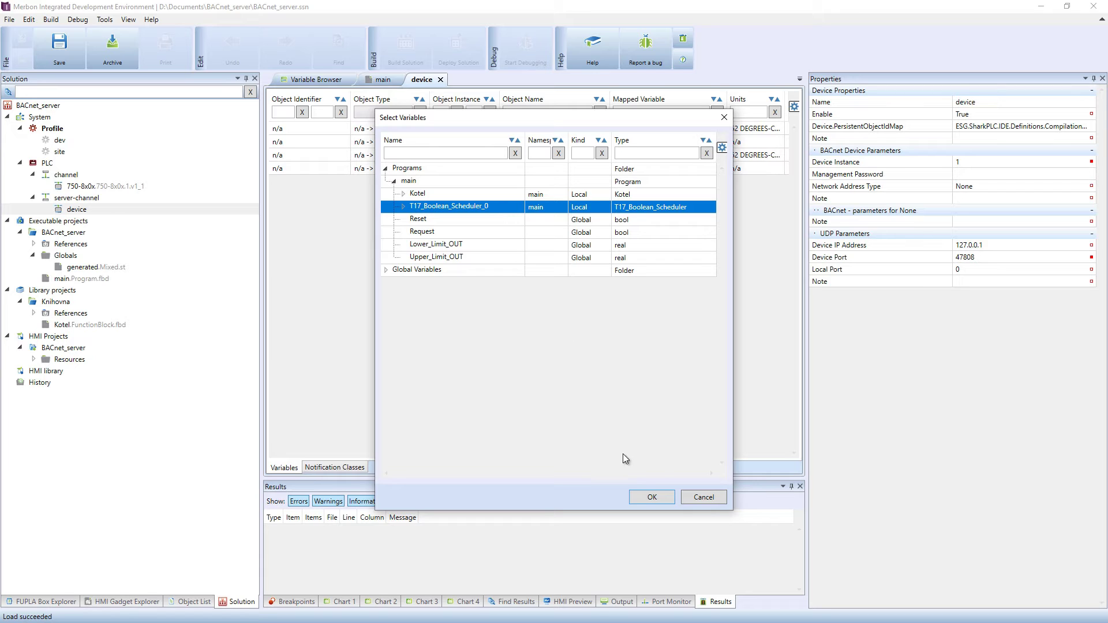
left_click(643, 502)
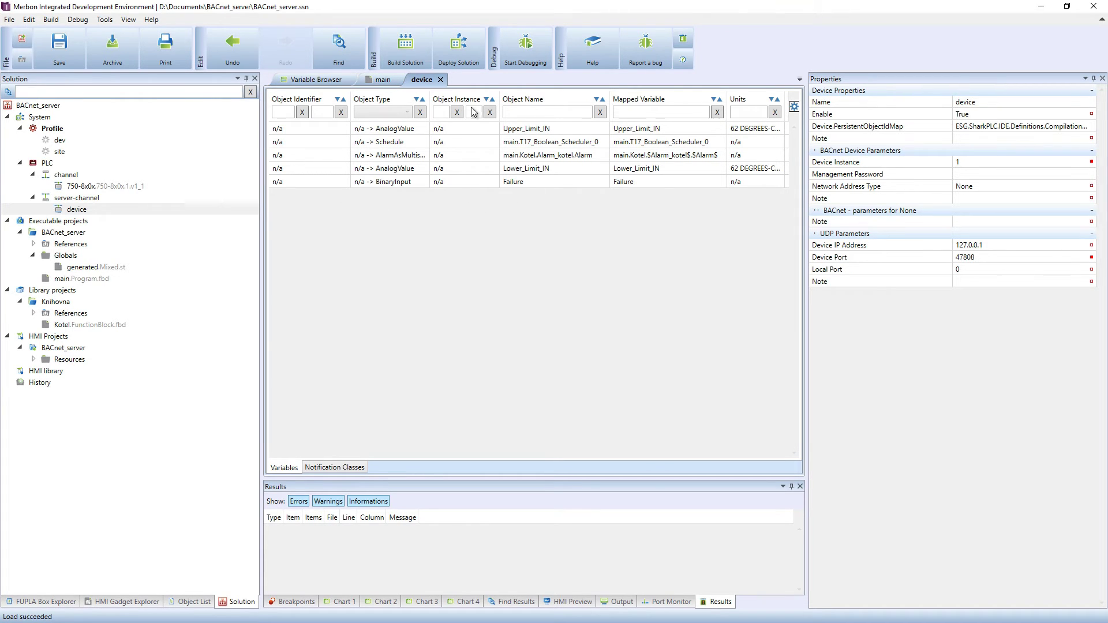
Step: Build the solution for the PLC so the five BACnet objects get identifiers and instance numbers
left_click(421, 45)
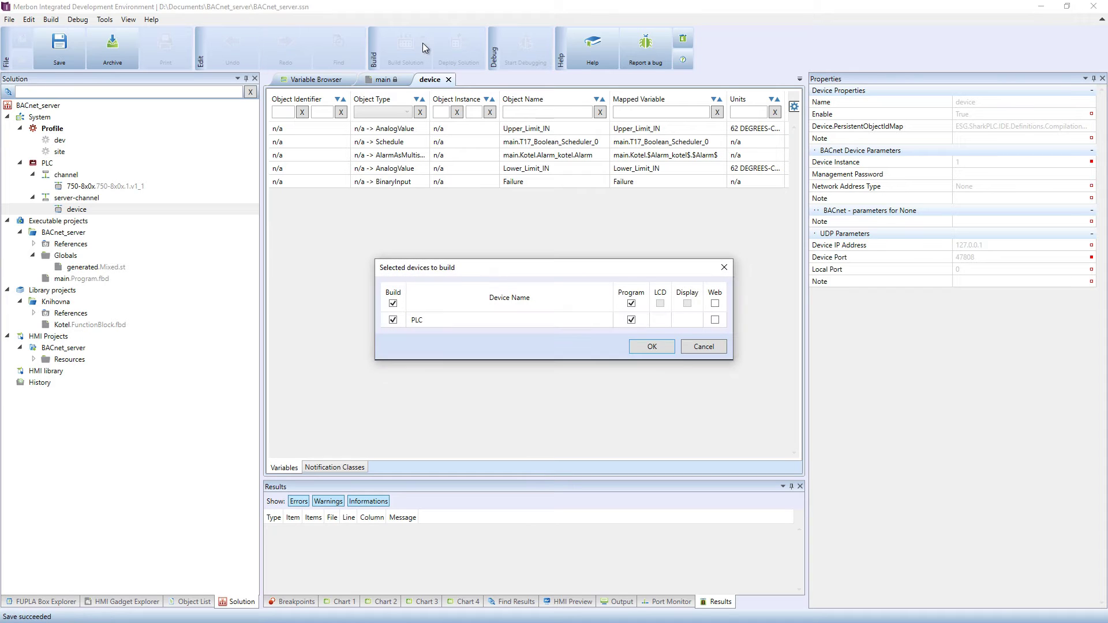
left_click(641, 346)
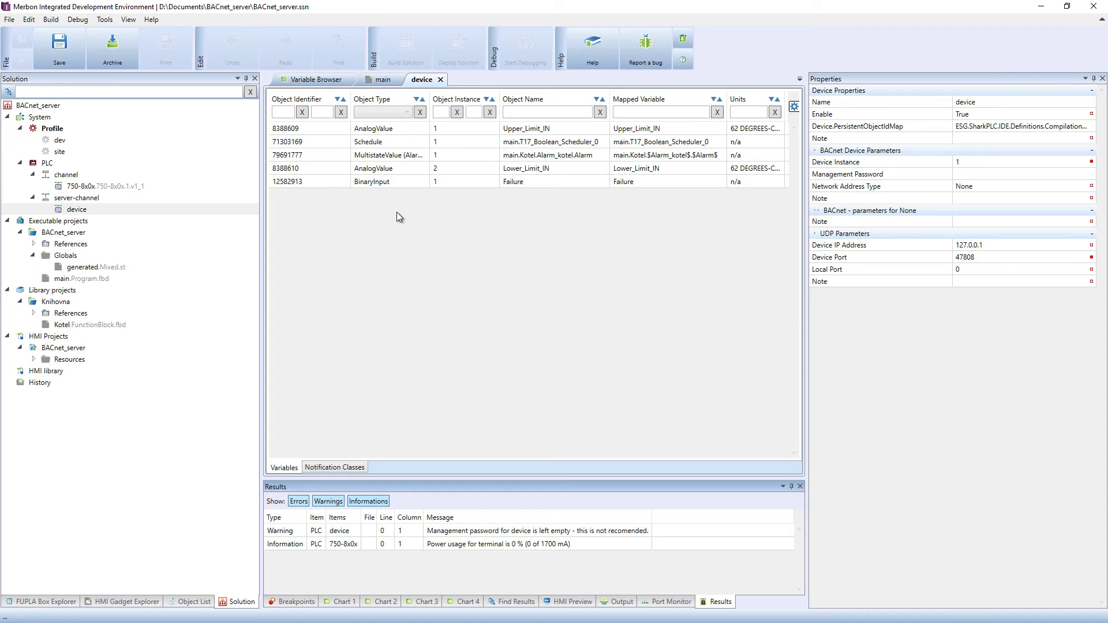
Step: Inspect Upper_Limit_IN's parameters, then bring up the BACnet device's options in the Solution tree
left_click(324, 132)
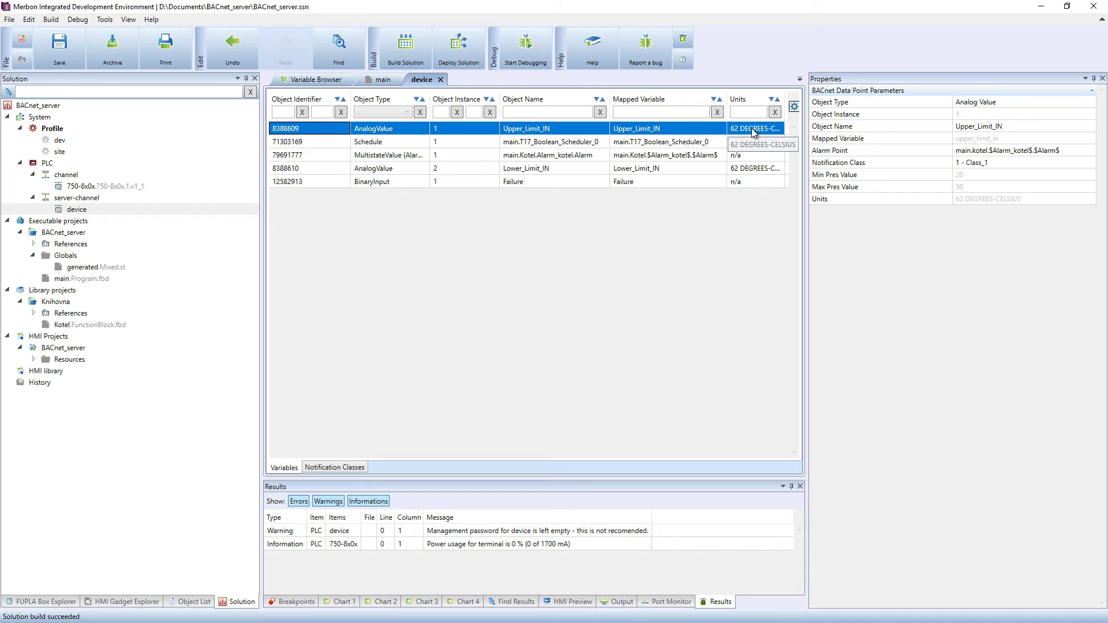
left_click(77, 210)
right_click(79, 213)
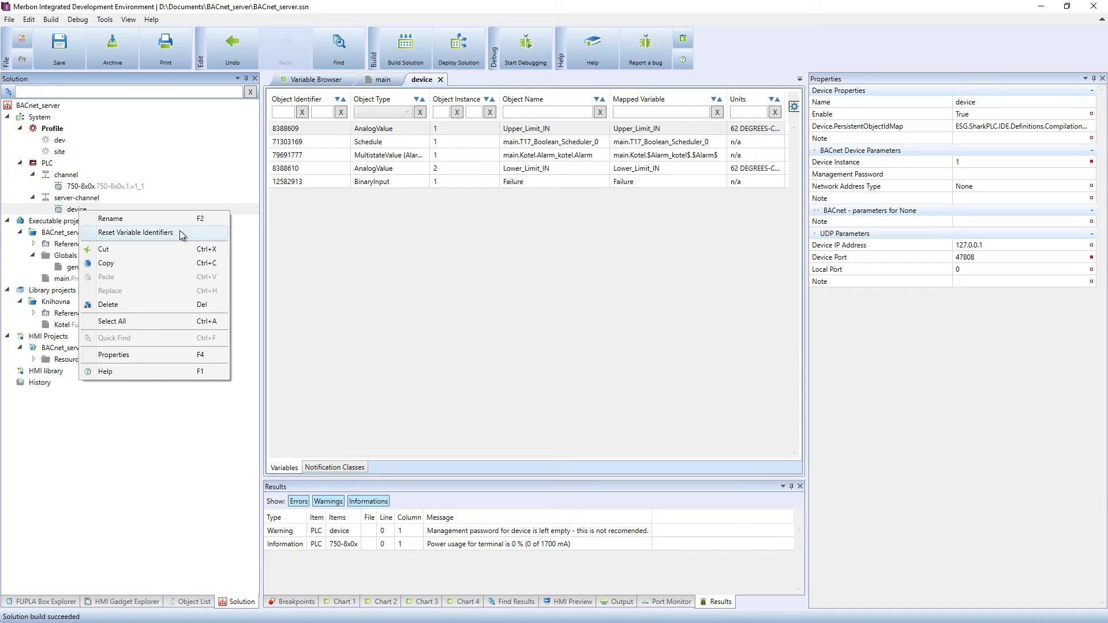
Step: Review the server channel's options, including Export EDE file, then start Deploy Solution
left_click(89, 199)
right_click(90, 203)
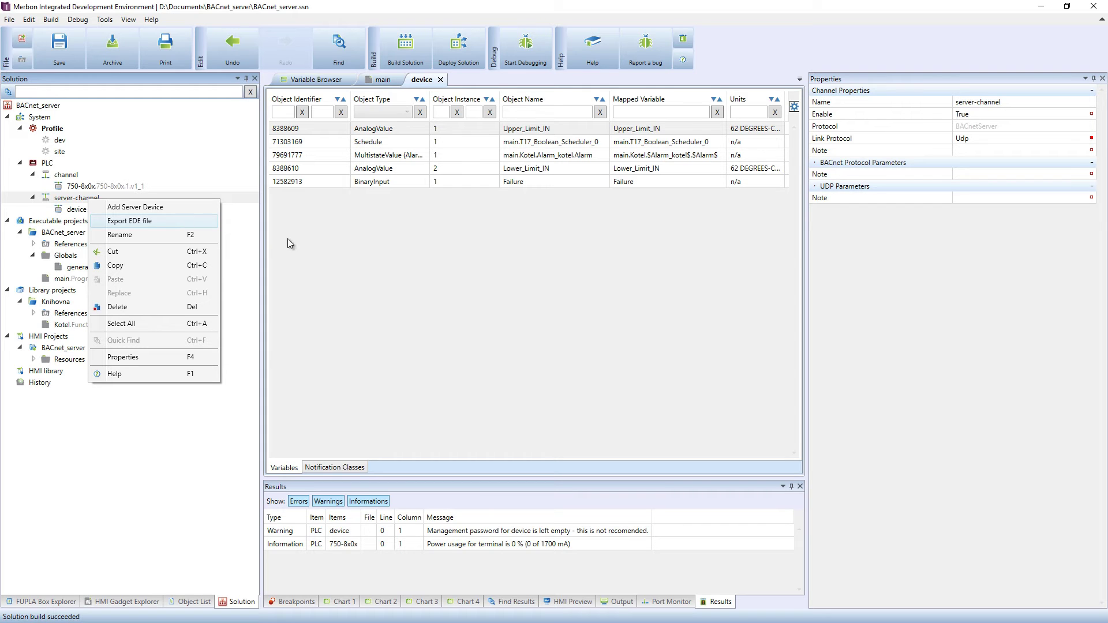
left_click(427, 271)
left_click(461, 60)
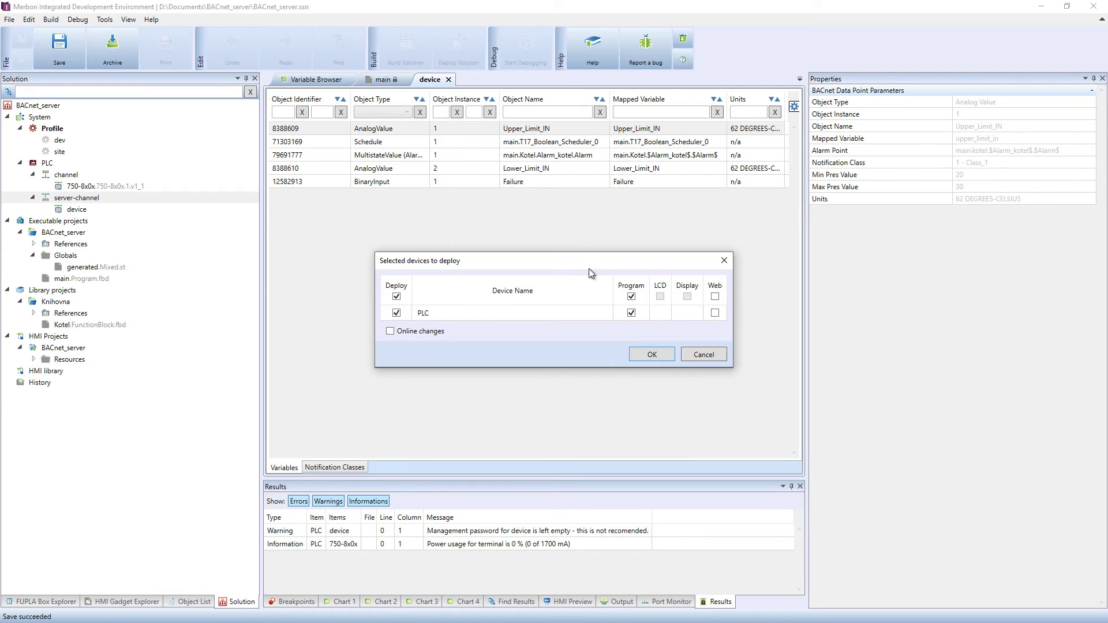
Step: Deploy the program to the PLC and accept the controller's new state
left_click(639, 354)
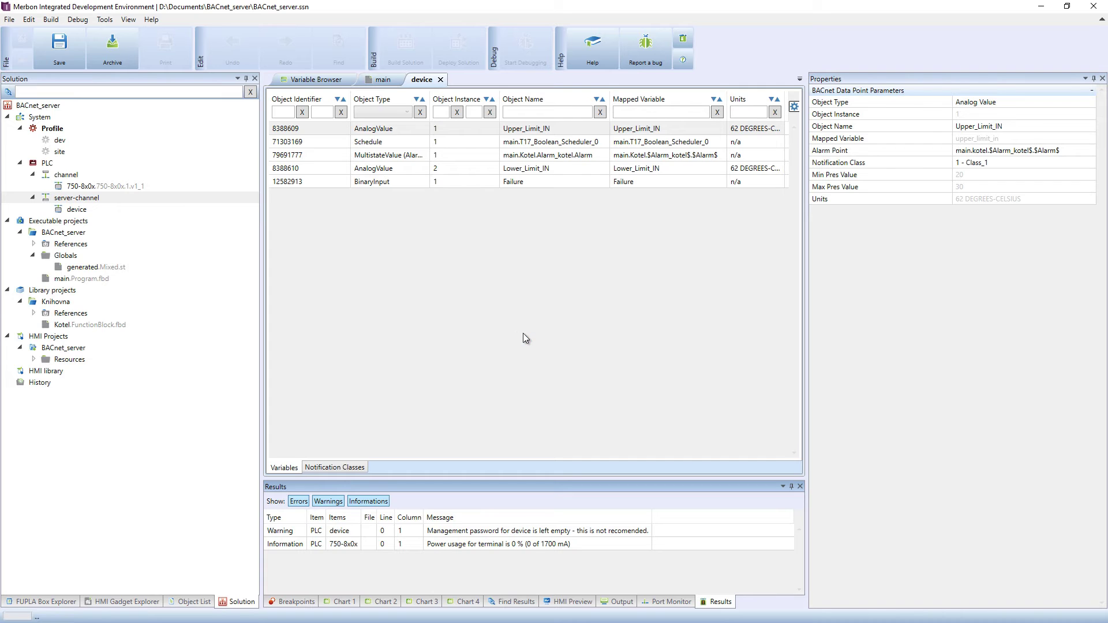
left_click(644, 388)
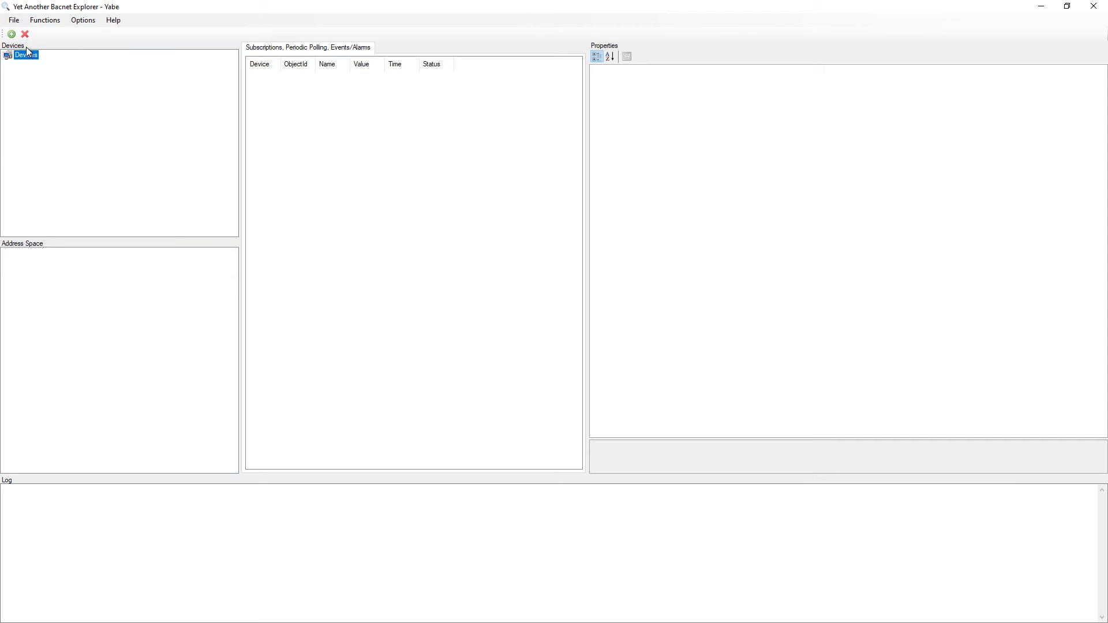
Step: Find the PLC in Yabe over BACnet/IP on Udp:47808 and load its object list
left_click(11, 35)
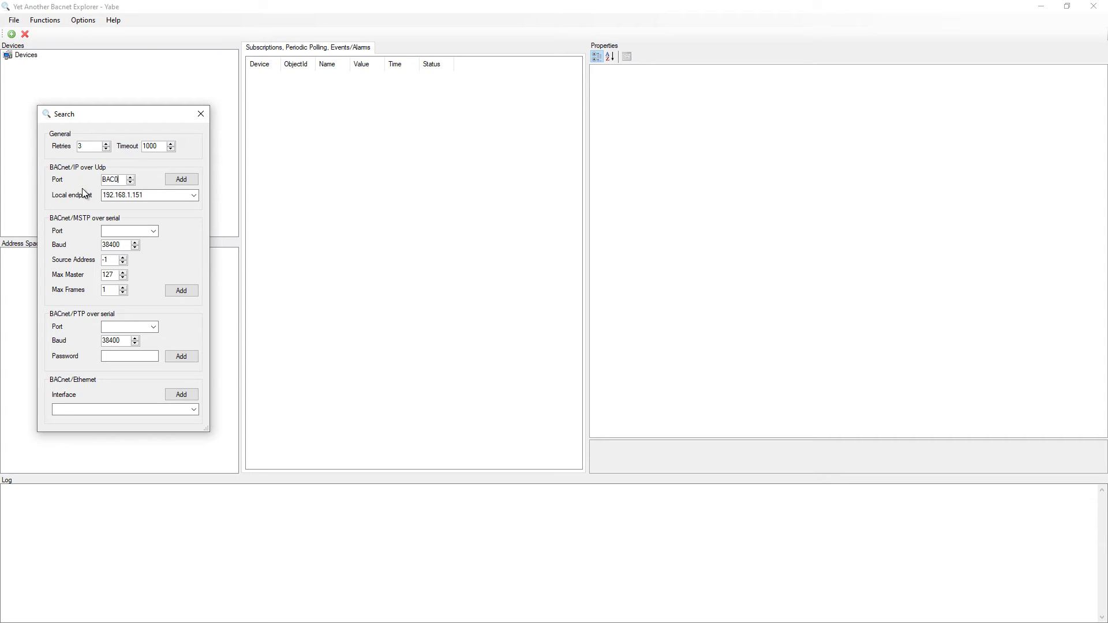
left_click(146, 197)
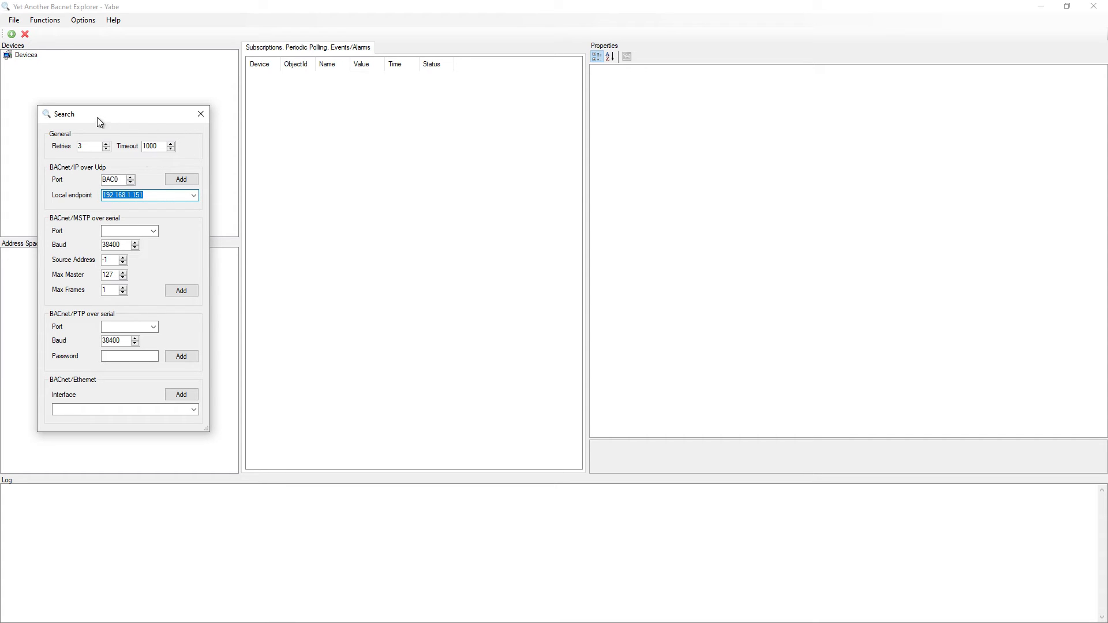
left_click(171, 181)
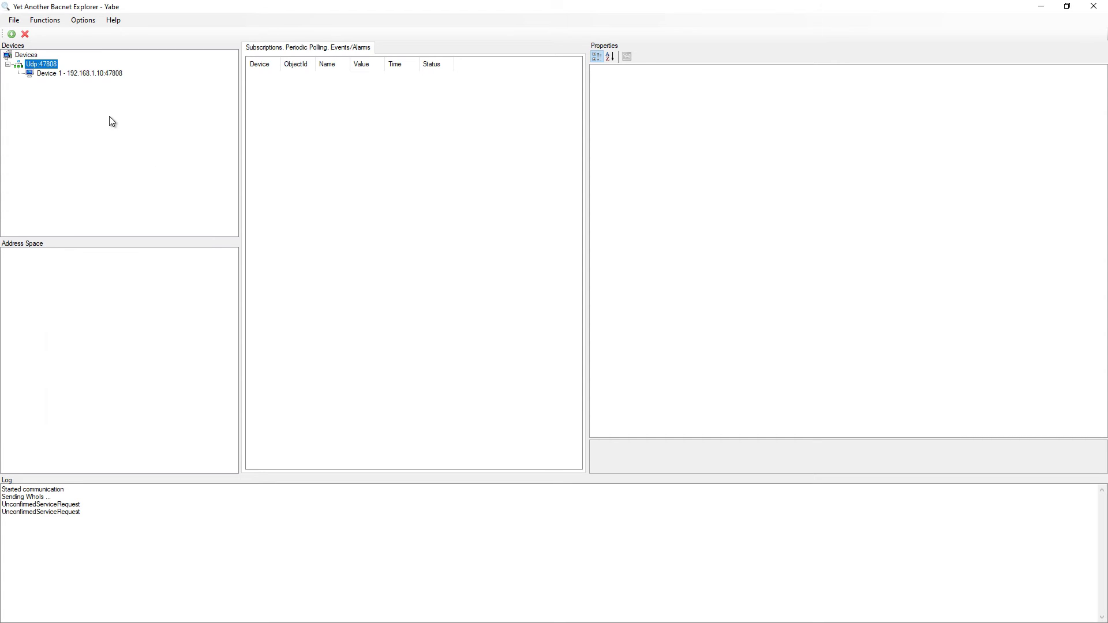
left_click(69, 74)
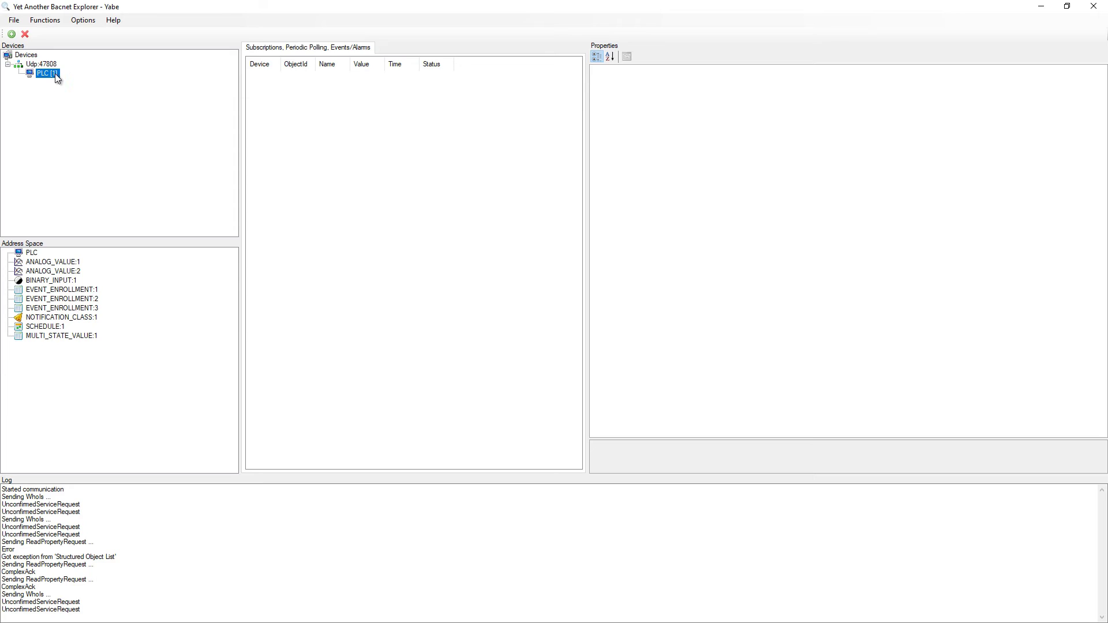
right_click(48, 74)
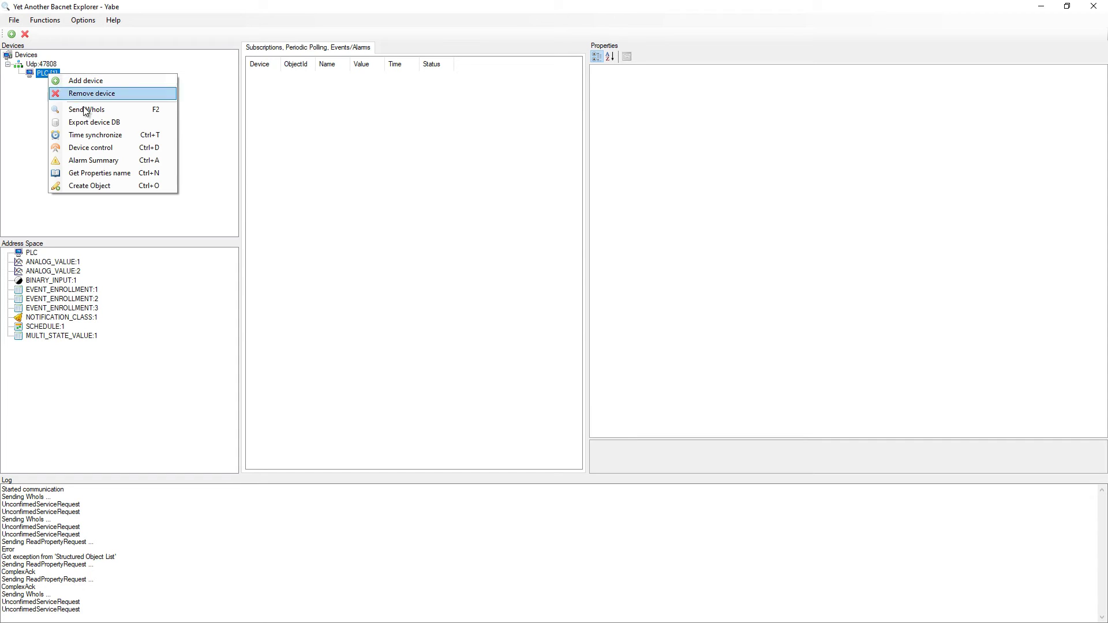
Step: Show objects by name and review the PLC device's description, firmware, date, time and model
left_click(166, 174)
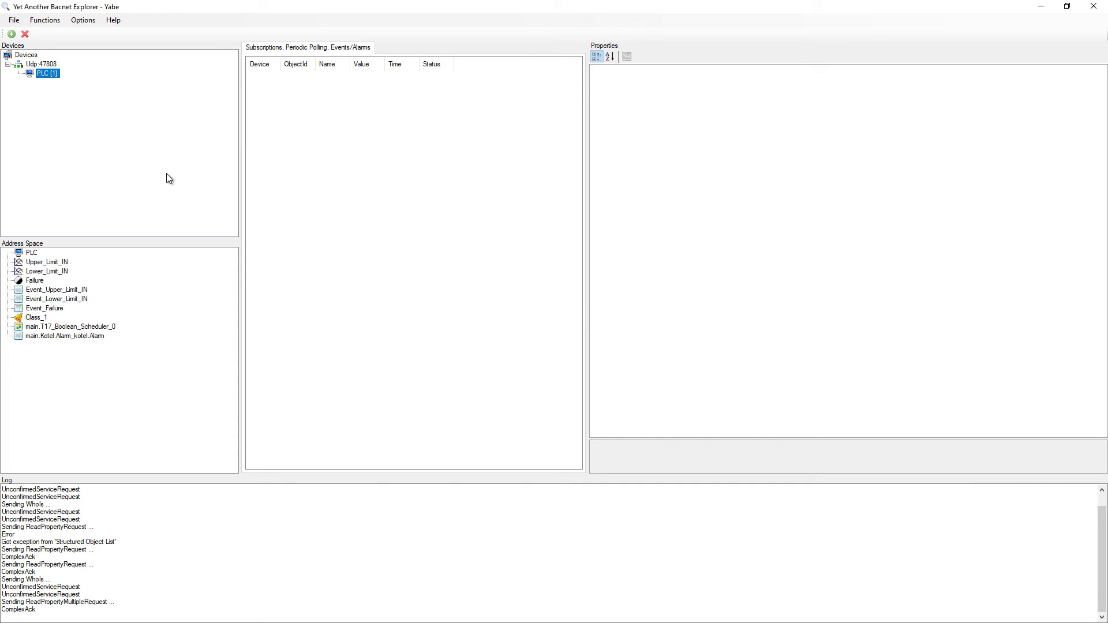
left_click(32, 254)
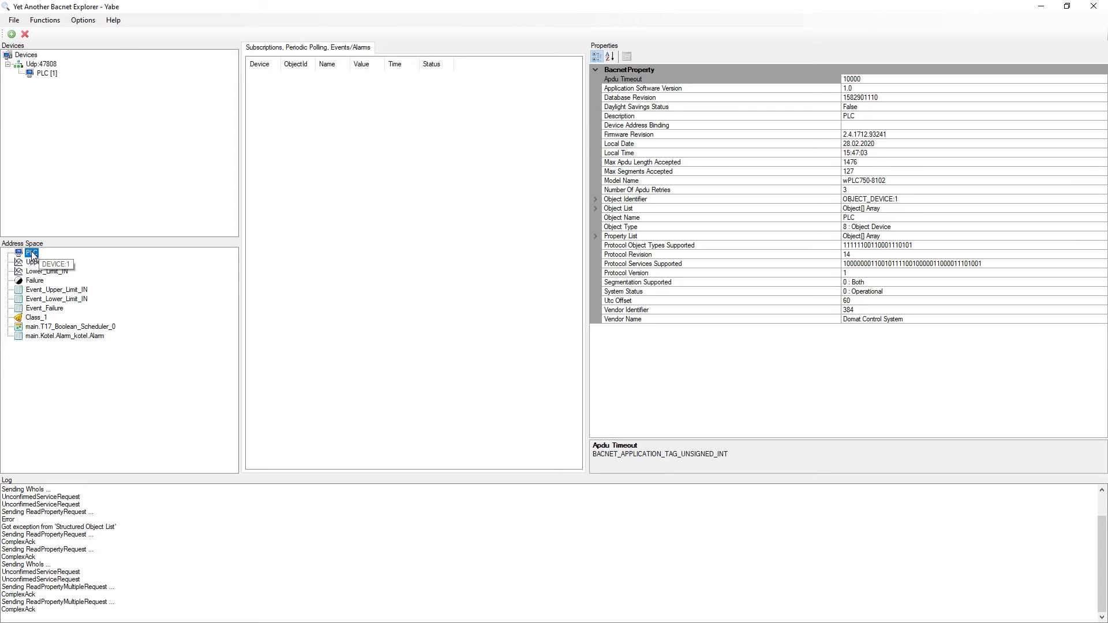
left_click(887, 115)
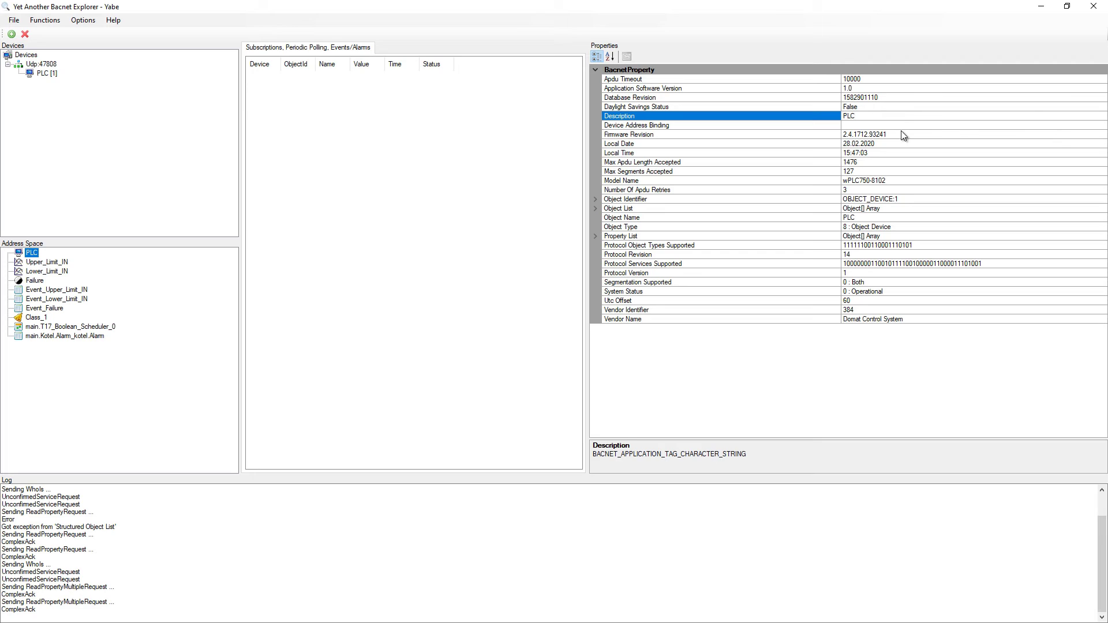
left_click(904, 134)
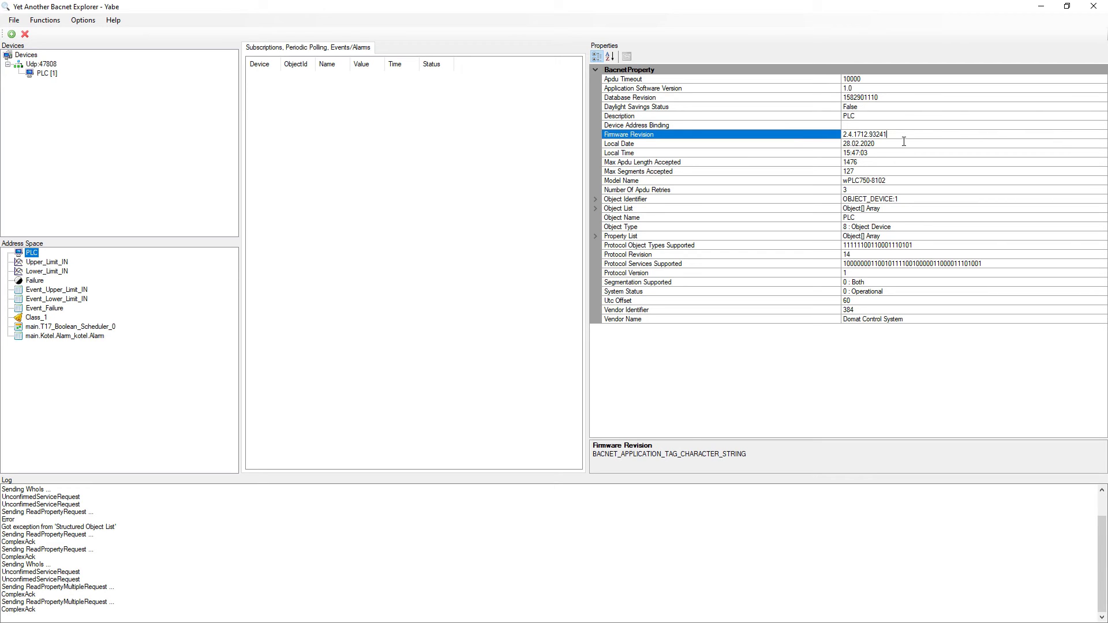
left_click(904, 144)
left_click(902, 154)
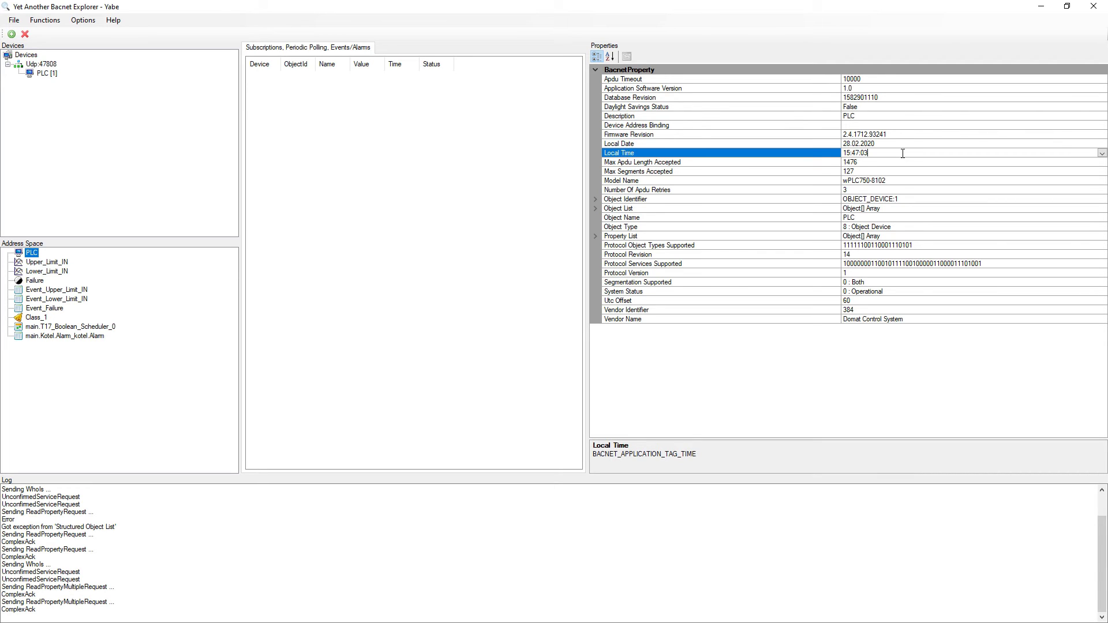
left_click(902, 181)
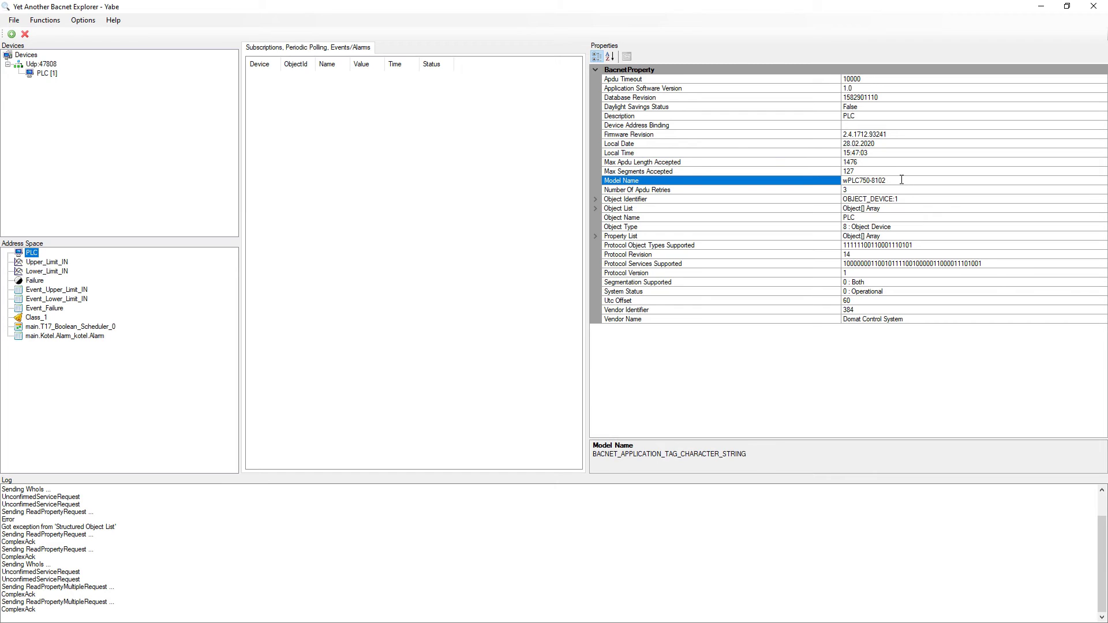
left_click(903, 199)
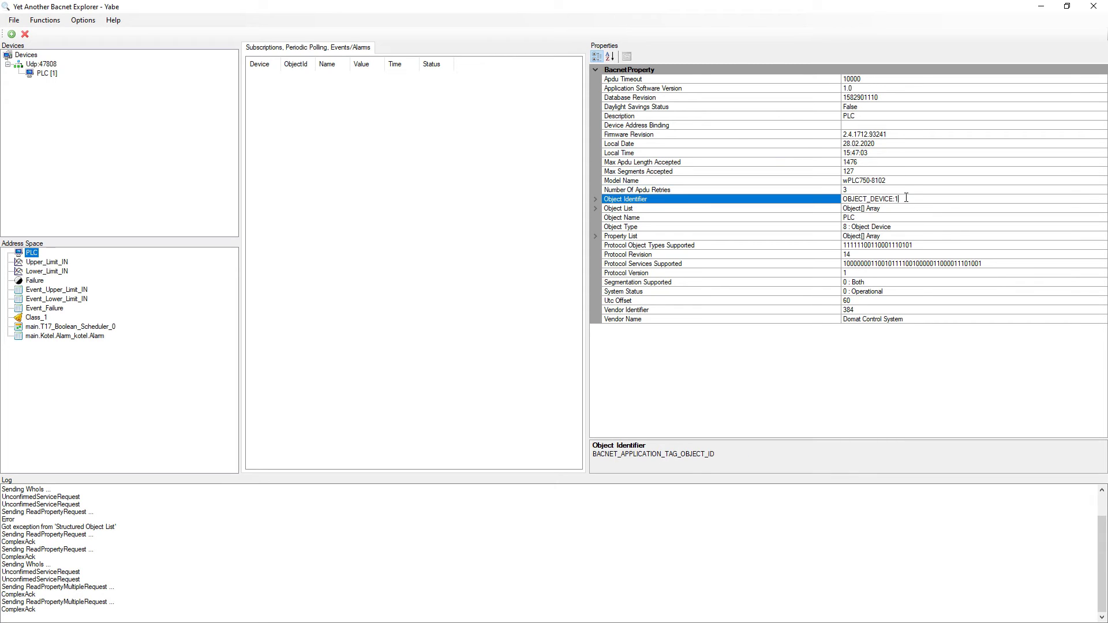
Step: Expand the device's Object List and check its object type and vendor details
left_click(690, 209)
left_click(595, 208)
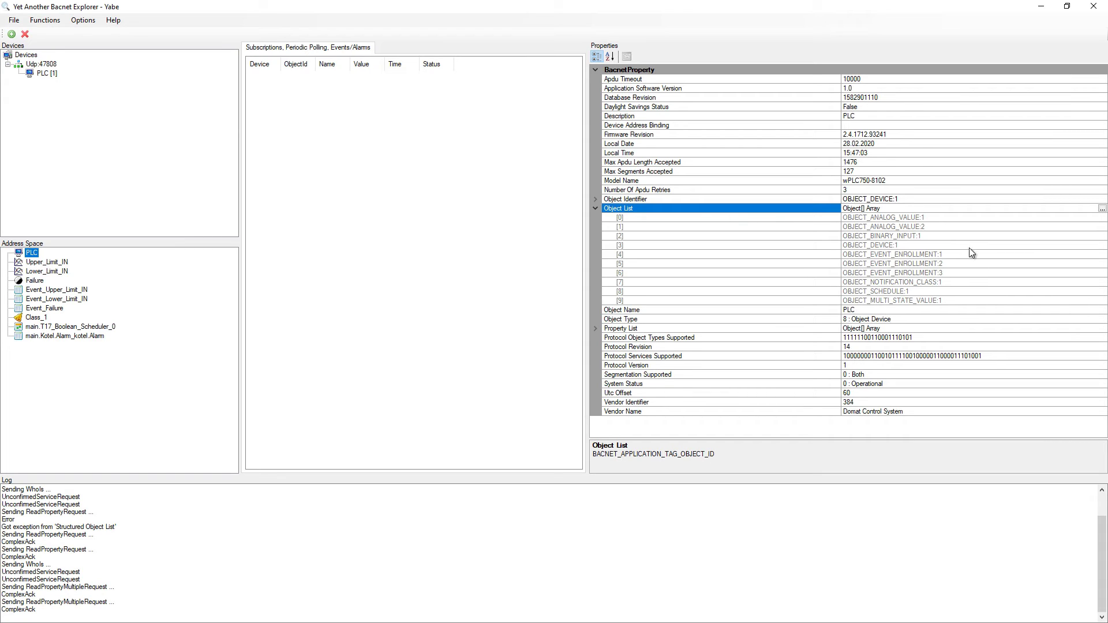
left_click(899, 319)
left_click(910, 402)
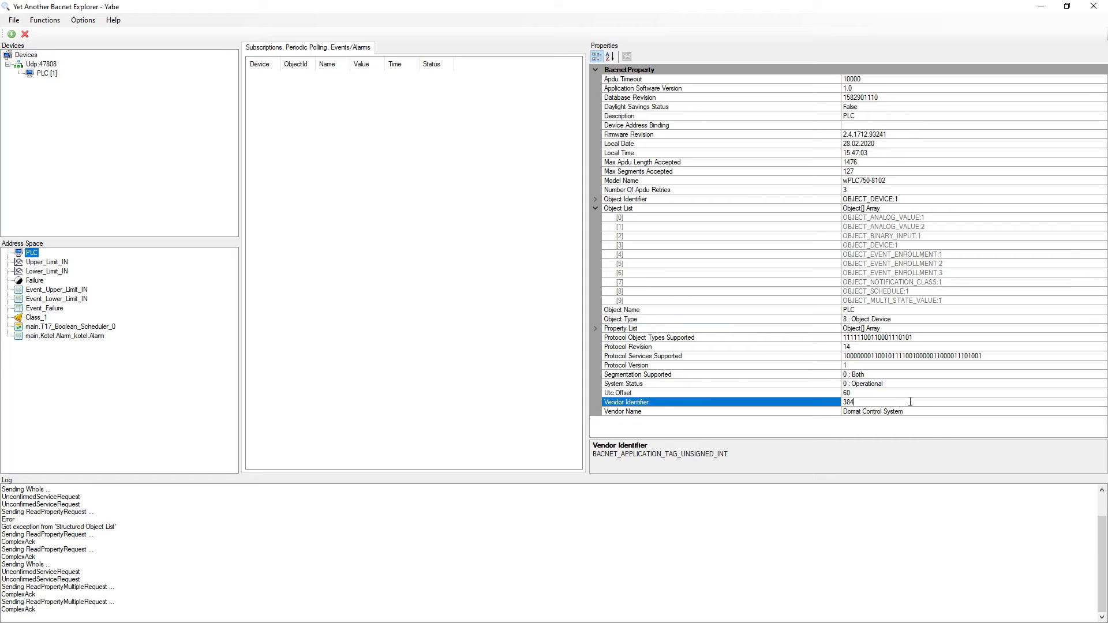
left_click(922, 411)
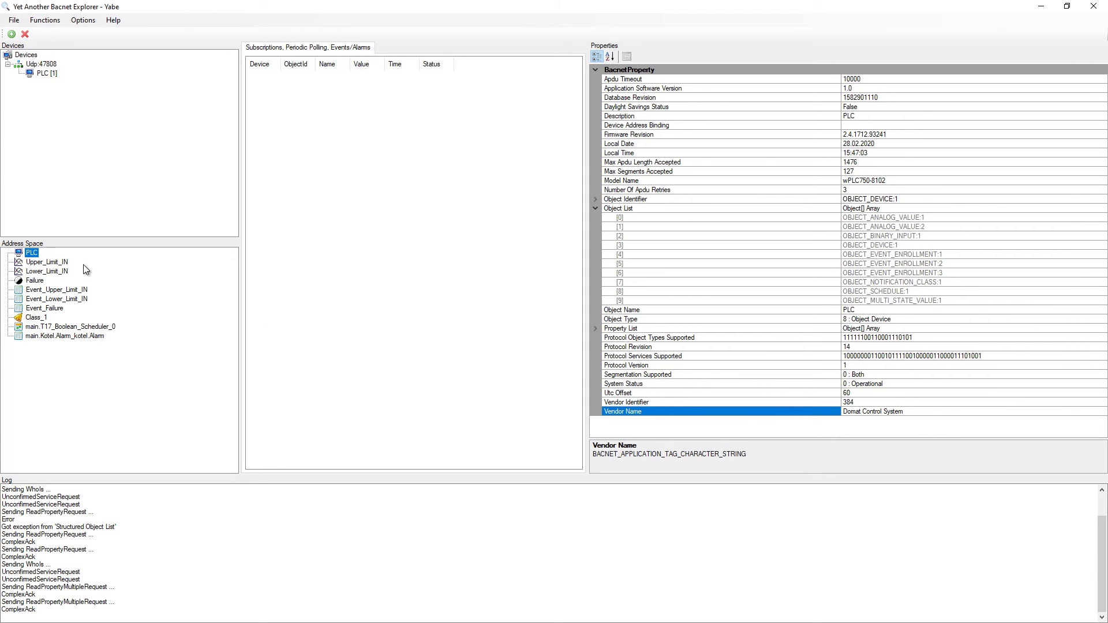
Step: Write 18 to Upper_Limit_IN's Present Value
left_click(60, 263)
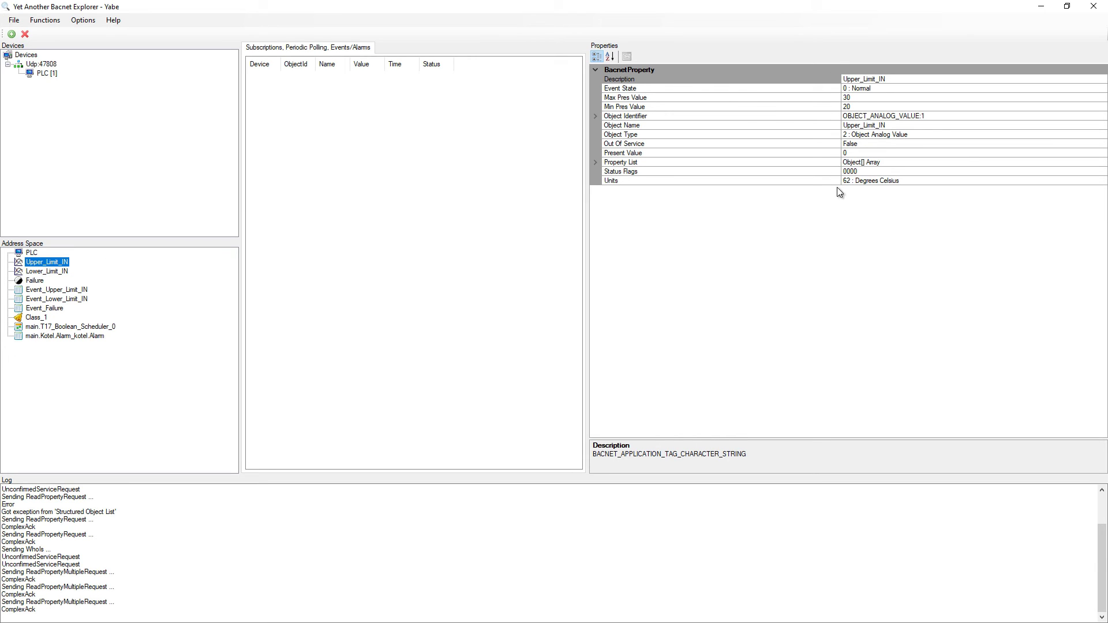
left_click(878, 153)
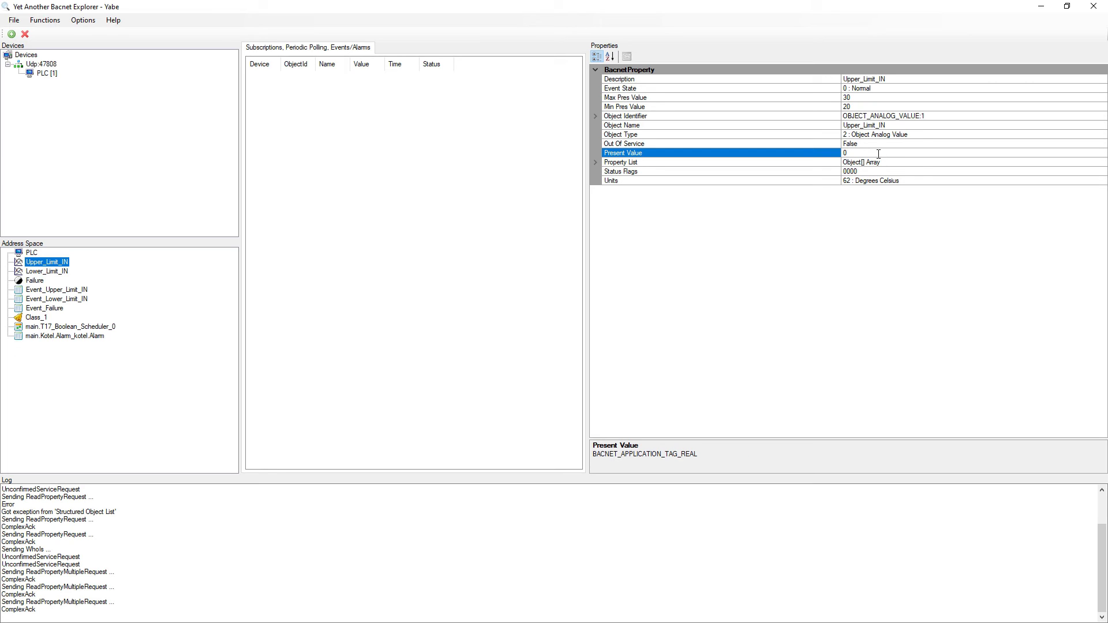
key("Return")
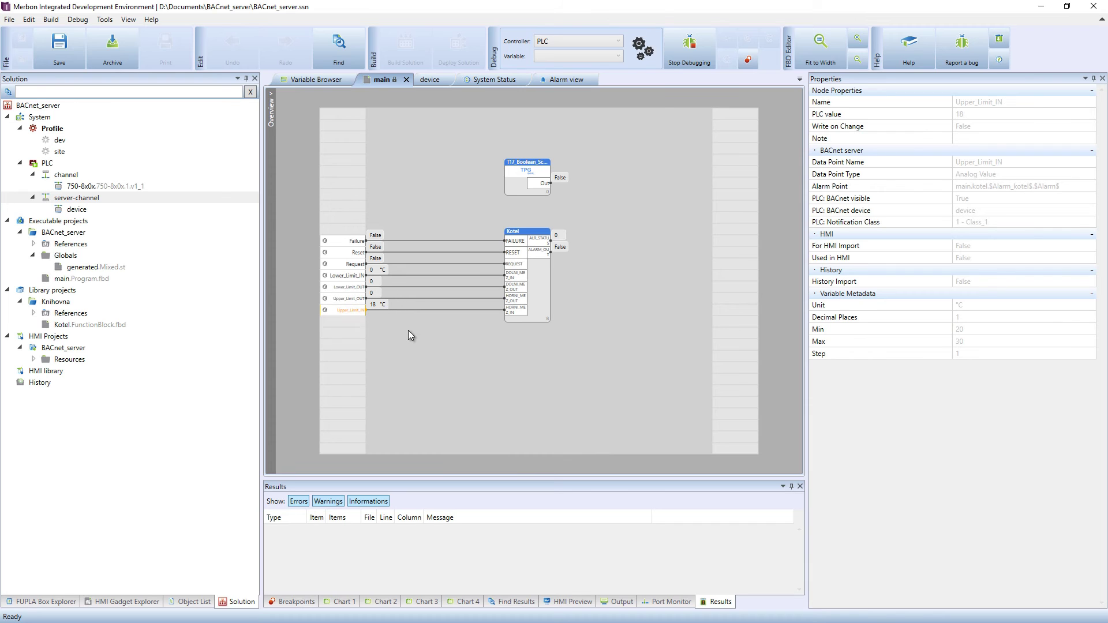
Step: Force the Failure input to True on the FBD canvas
left_click(379, 235)
left_click(376, 245)
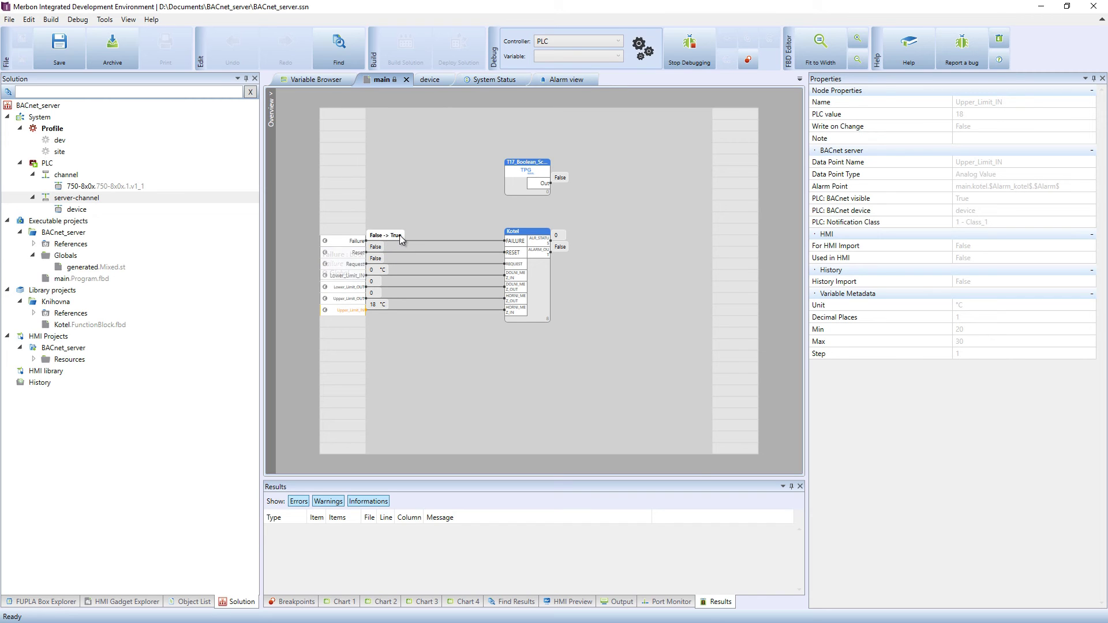
left_click(399, 234)
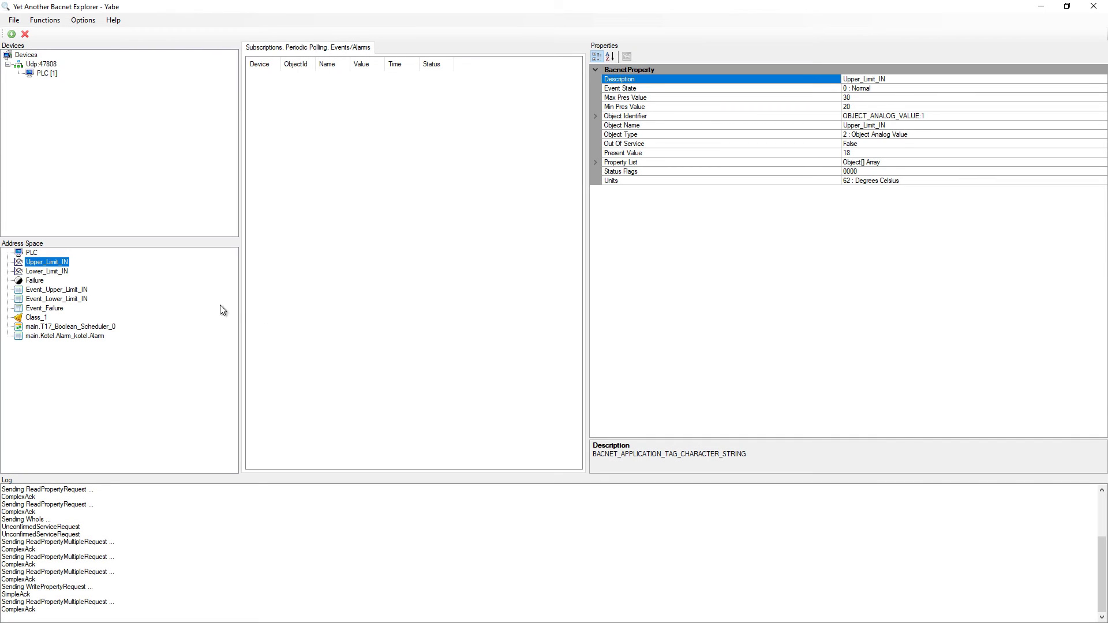
Step: Verify Failure reads 1, then write 3 to the Kotel alarm object's Present Value
left_click(38, 281)
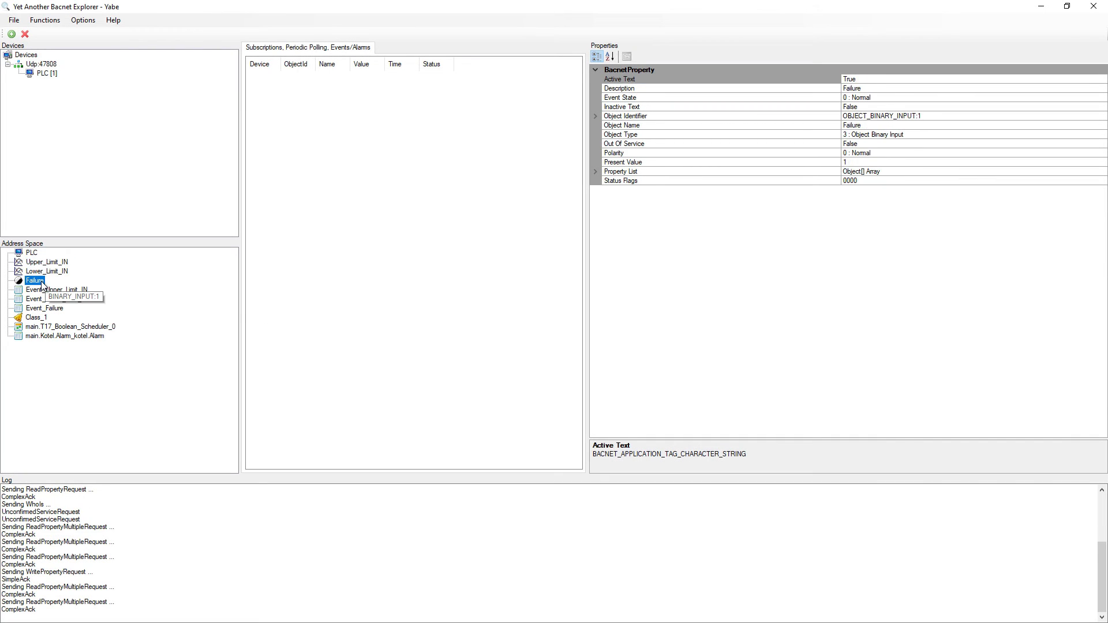
left_click(872, 162)
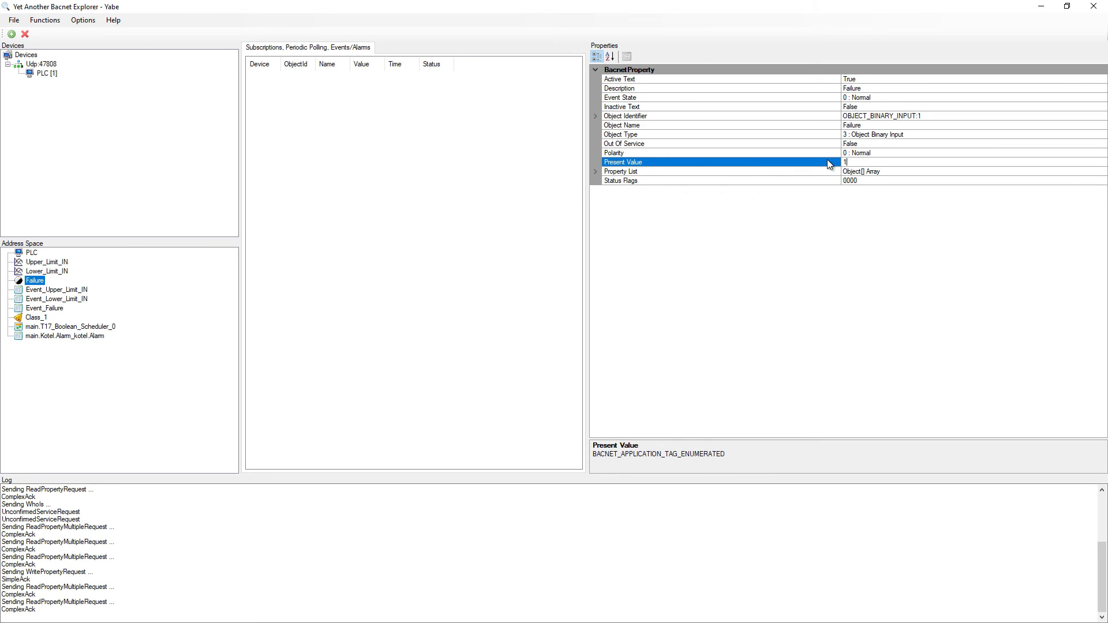
left_click(81, 336)
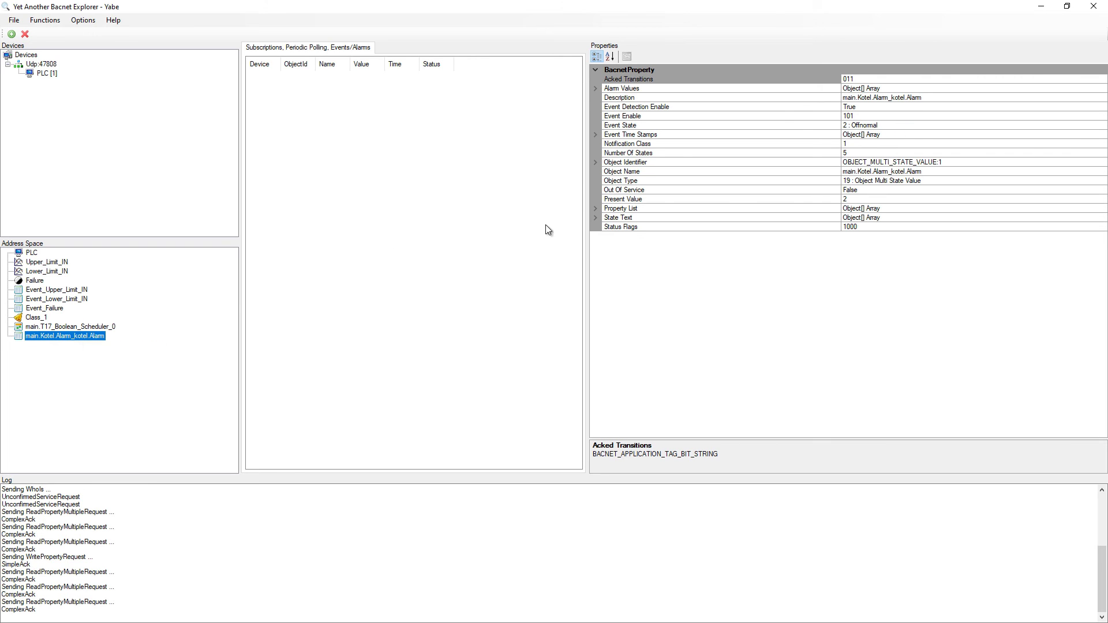
left_click(855, 200)
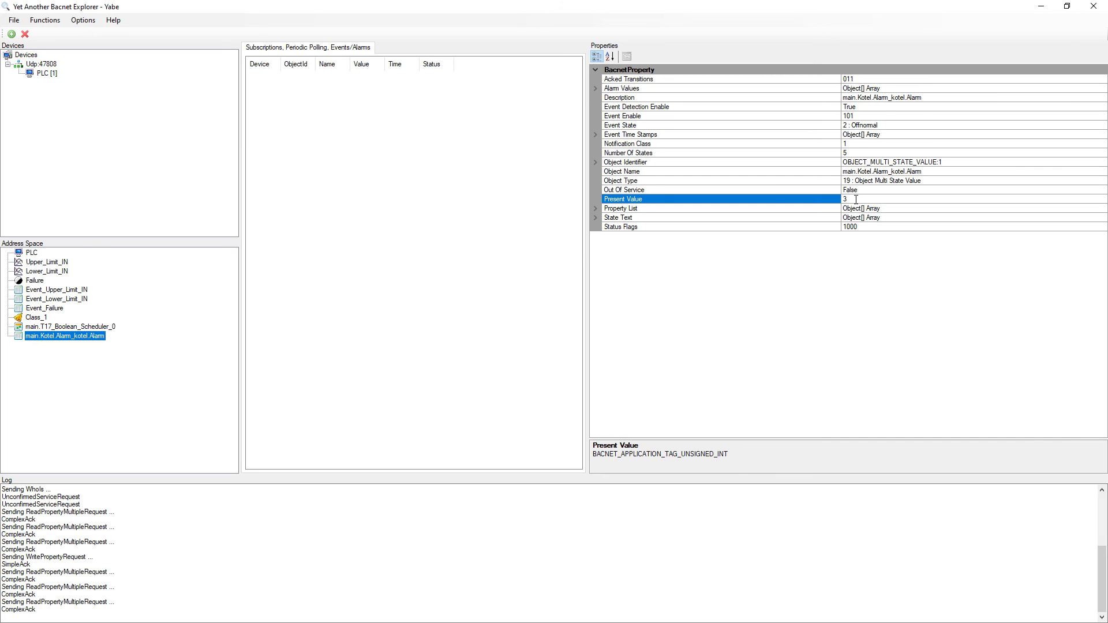
type("3")
key("Return")
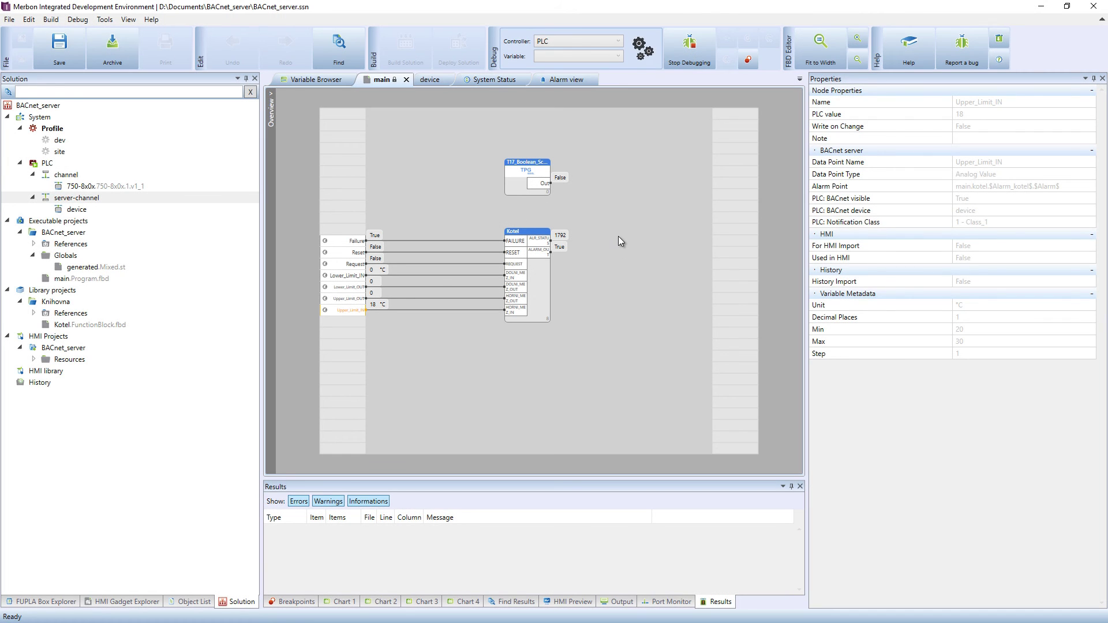
Step: Set the Failure input back to False
double_click(375, 234)
left_click(389, 235)
left_click(379, 258)
left_click(400, 236)
Step: Force the Reset input to True to clear the Kotel alarm
double_click(375, 246)
left_click(389, 246)
left_click(383, 258)
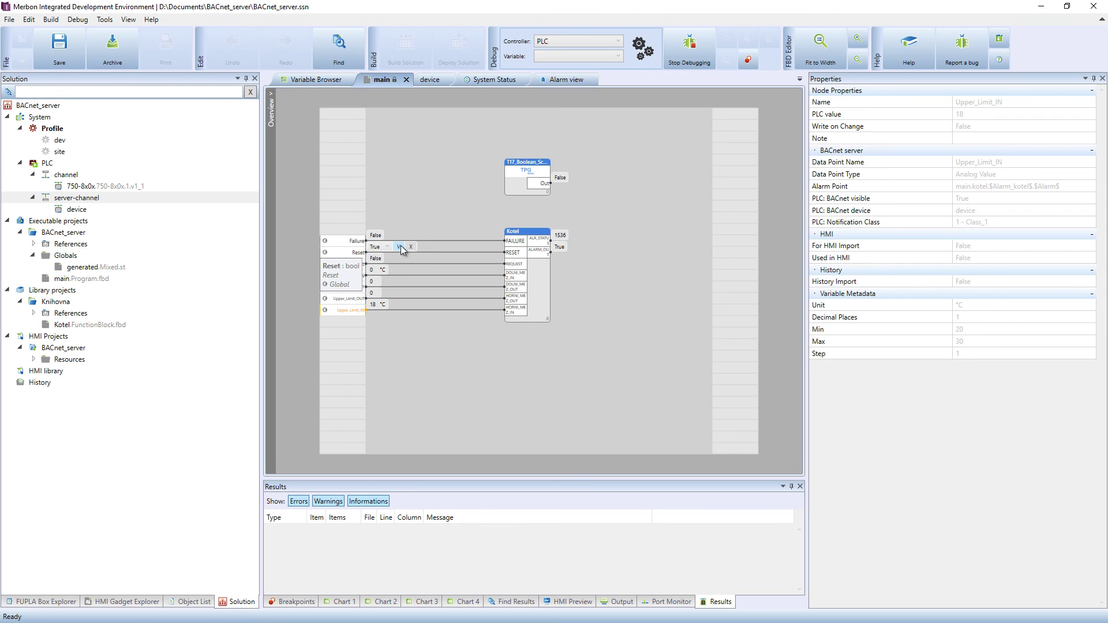
left_click(400, 245)
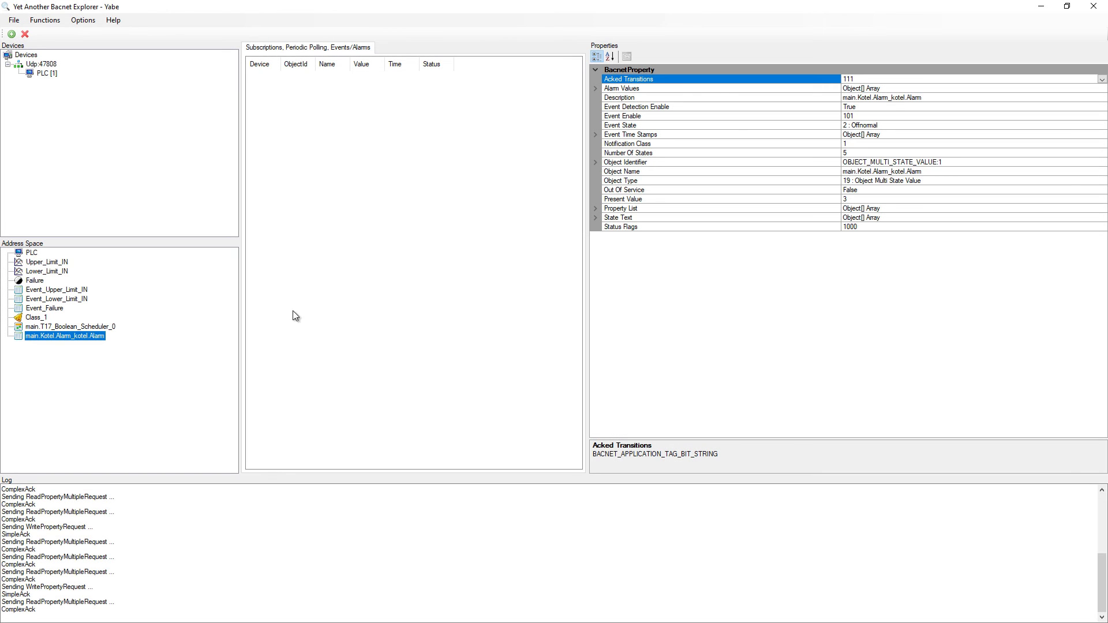
Step: Confirm Failure's Present Value is 0 and main.Kotel.Alarm_kotel.Alarm is Normal with Present Value 1
left_click(41, 282)
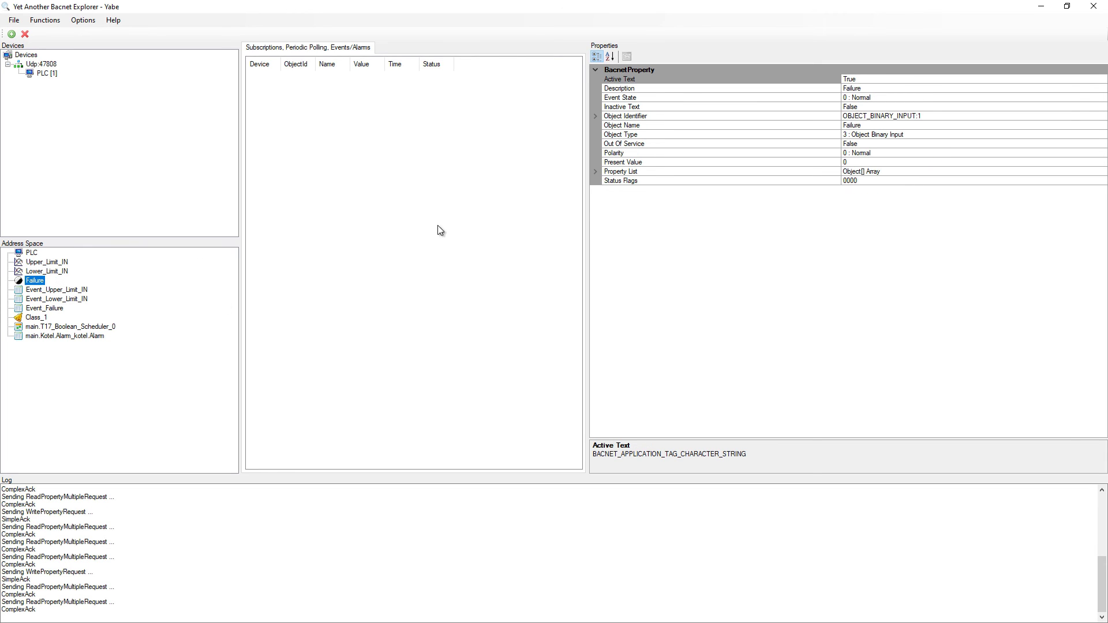
left_click(857, 161)
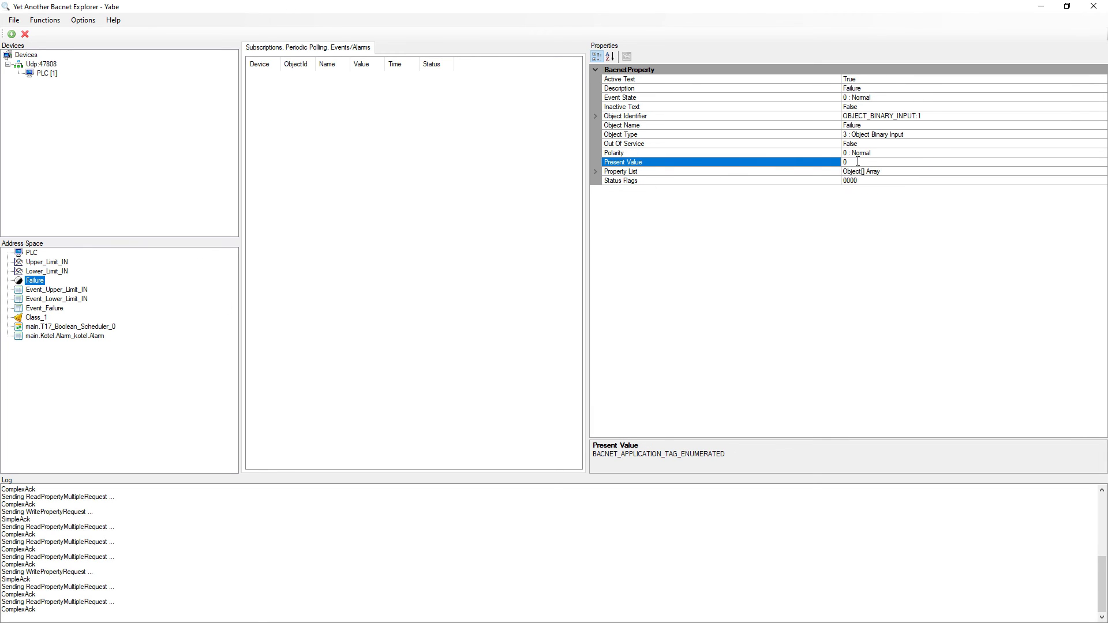
left_click(95, 337)
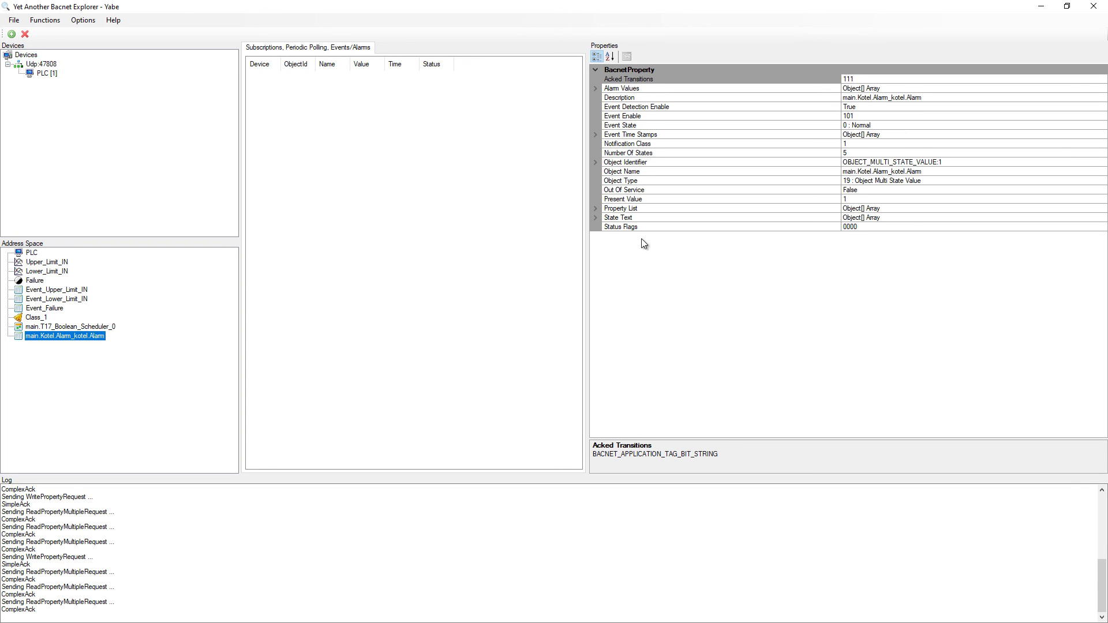
left_click(865, 199)
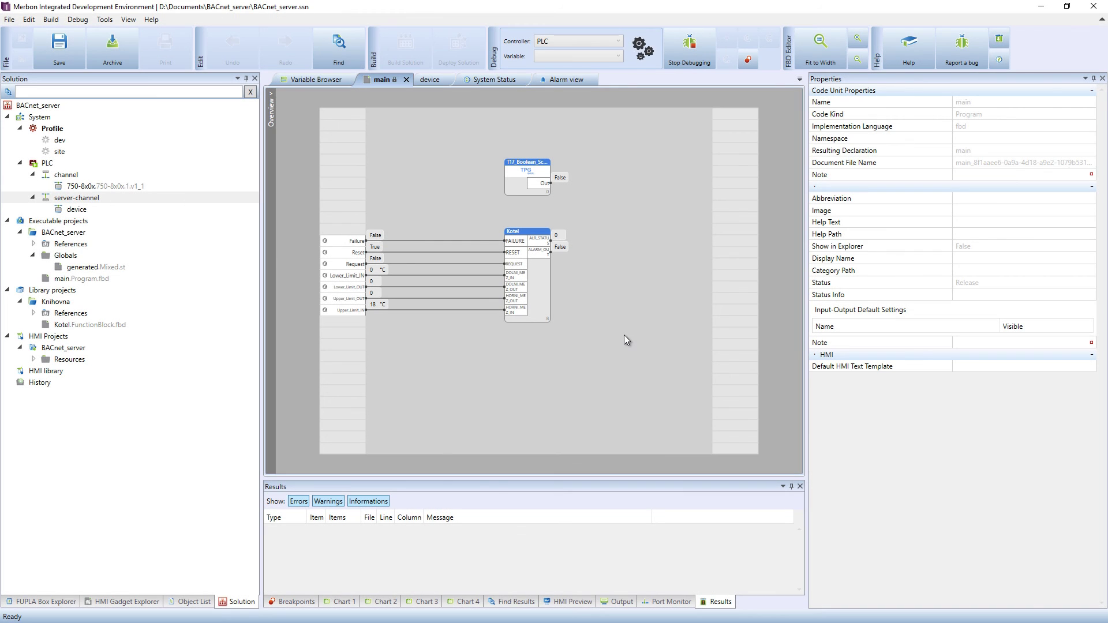
Step: In T17_Boolean_Scheduler_0's TPG Editor, set True periods on Monday (9:10–15:40), Wednesday, Friday and all Sunday
left_click(514, 186)
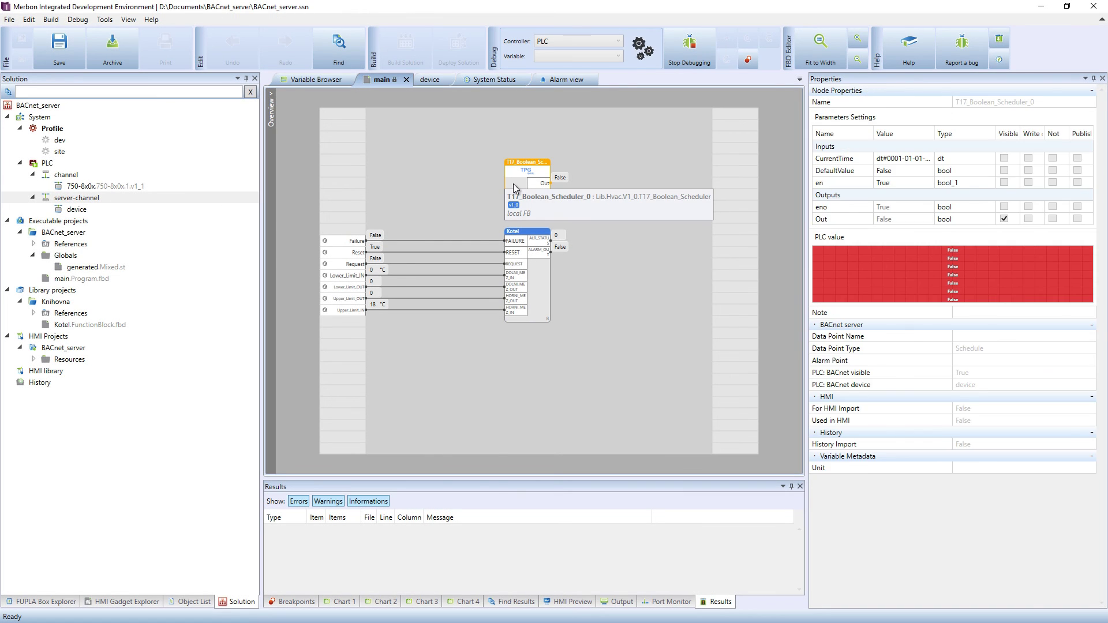
left_click(870, 278)
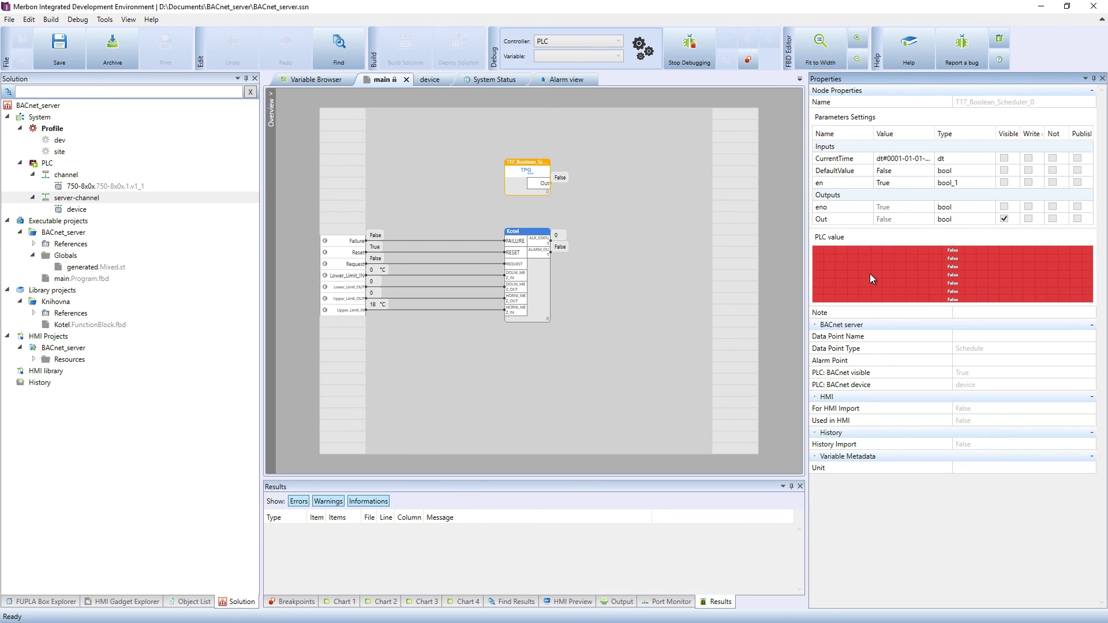
double_click(870, 274)
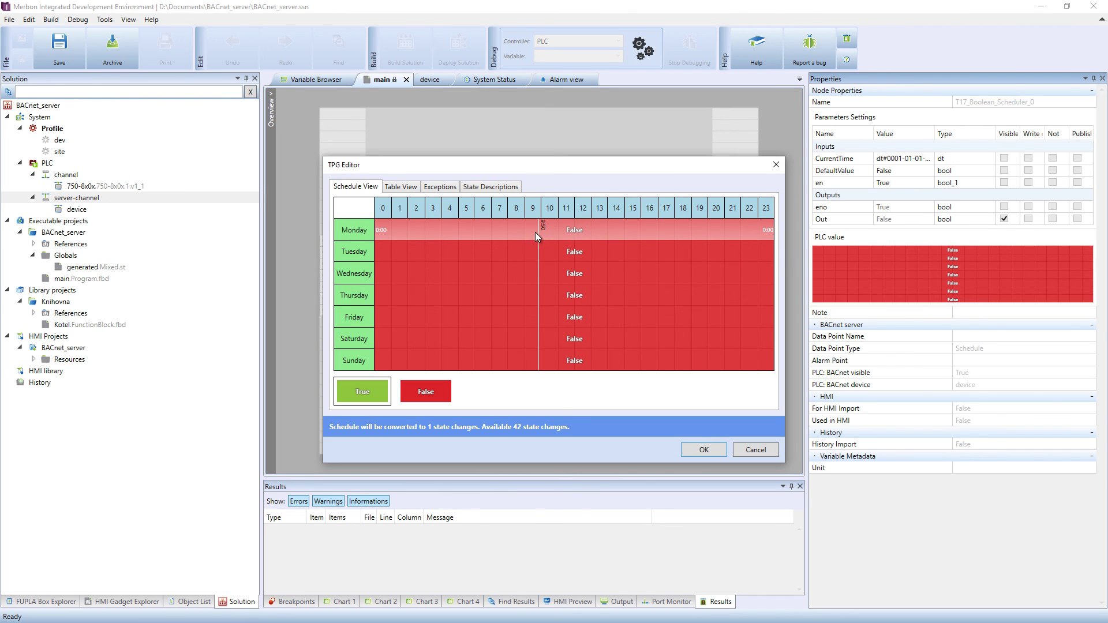
left_click_drag(528, 230, 639, 233)
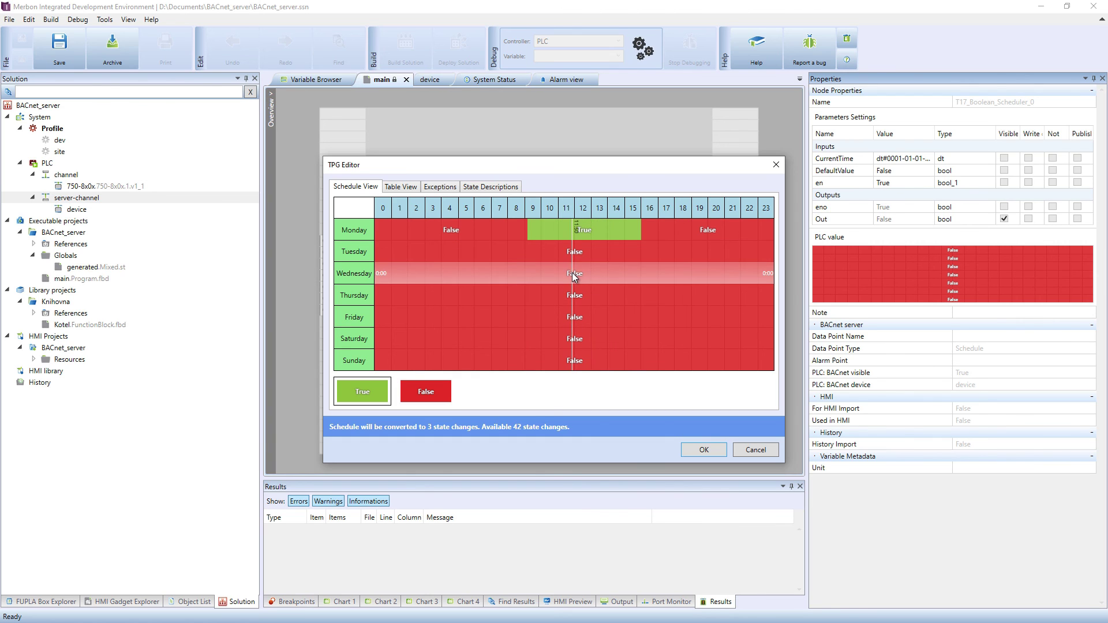
left_click_drag(572, 273, 482, 276)
left_click_drag(558, 316, 683, 317)
left_click(684, 362)
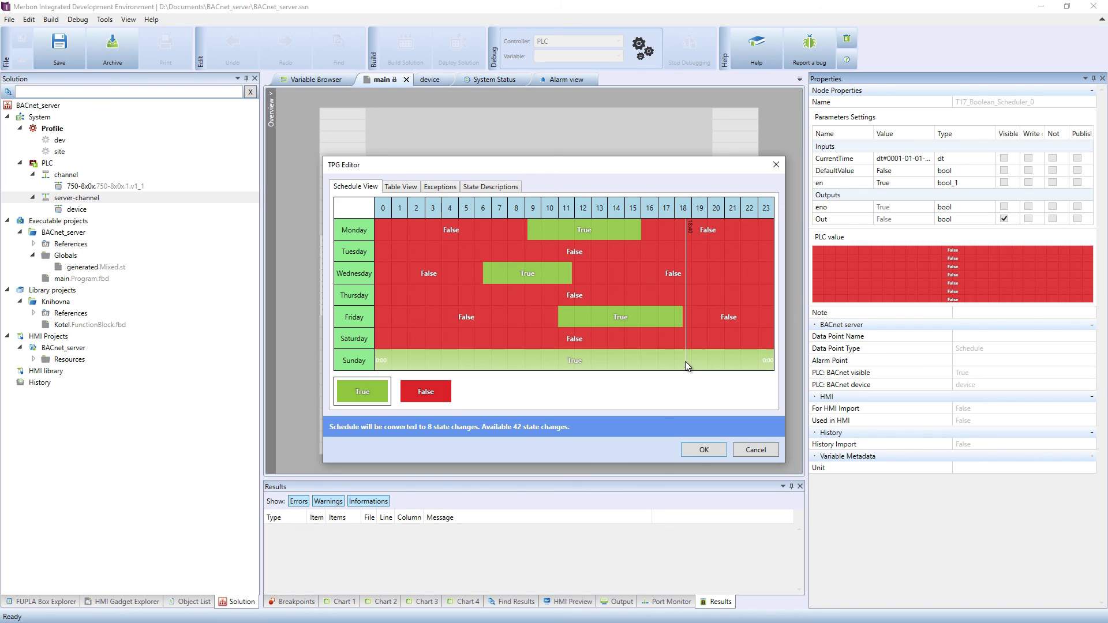
left_click(704, 450)
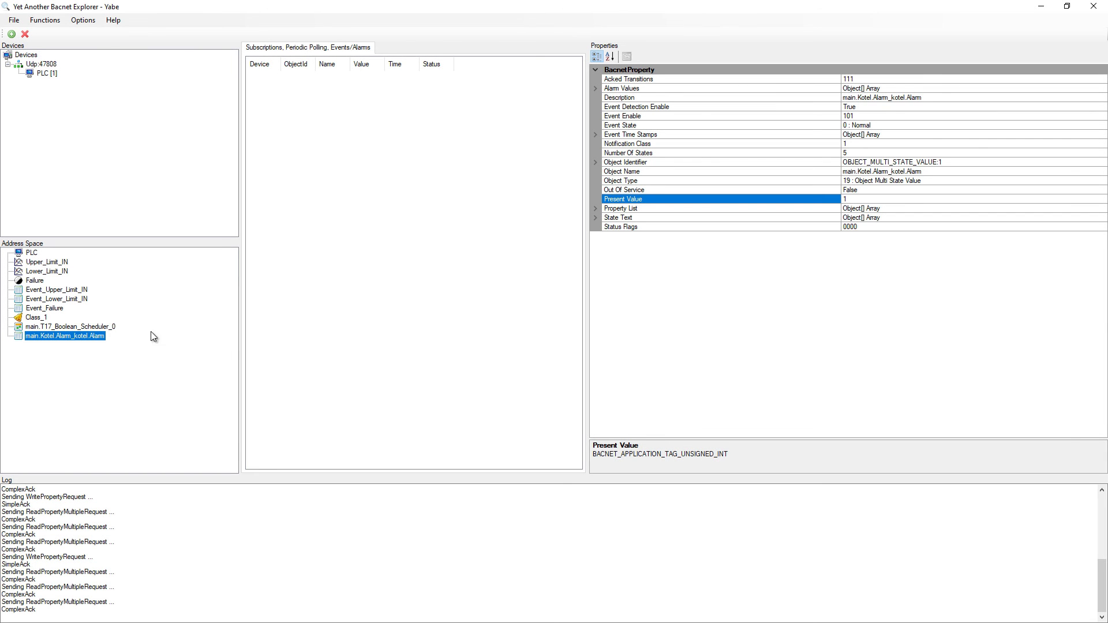
Step: Show the BACnet weekly schedule of main.T17_Boolean_Scheduler_0 in Yabe's Simple Schedule Editor
left_click(97, 326)
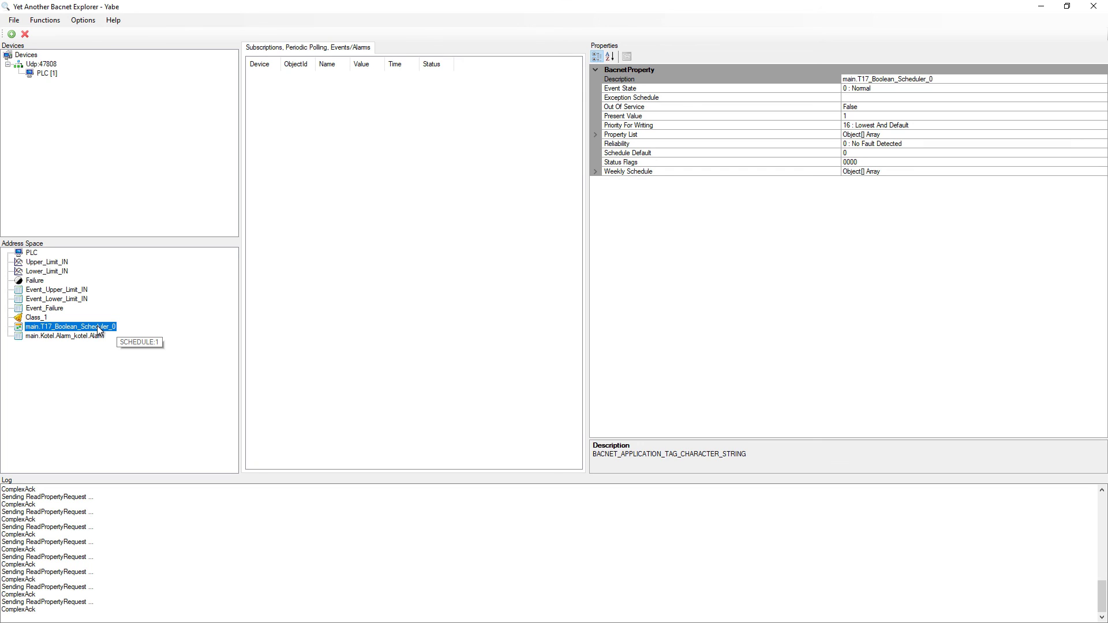
right_click(97, 326)
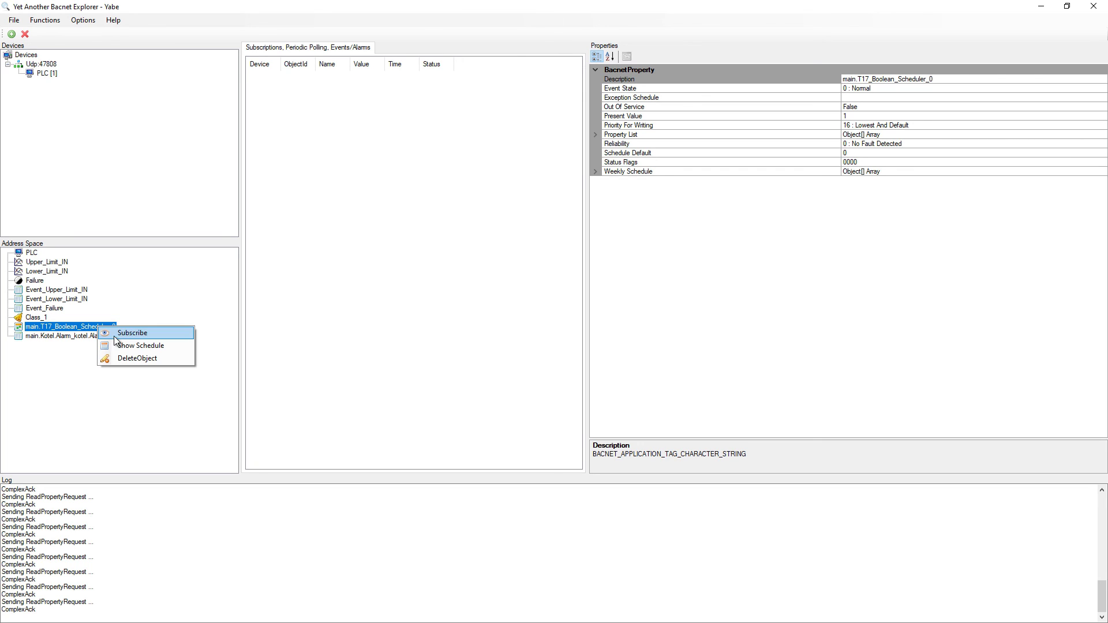
left_click(168, 344)
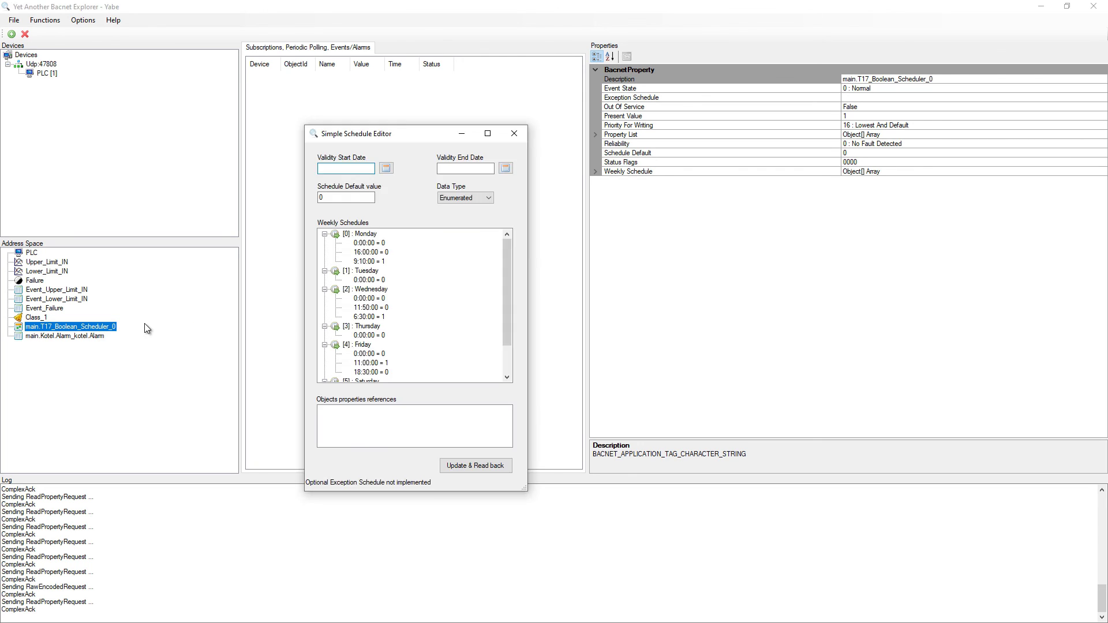